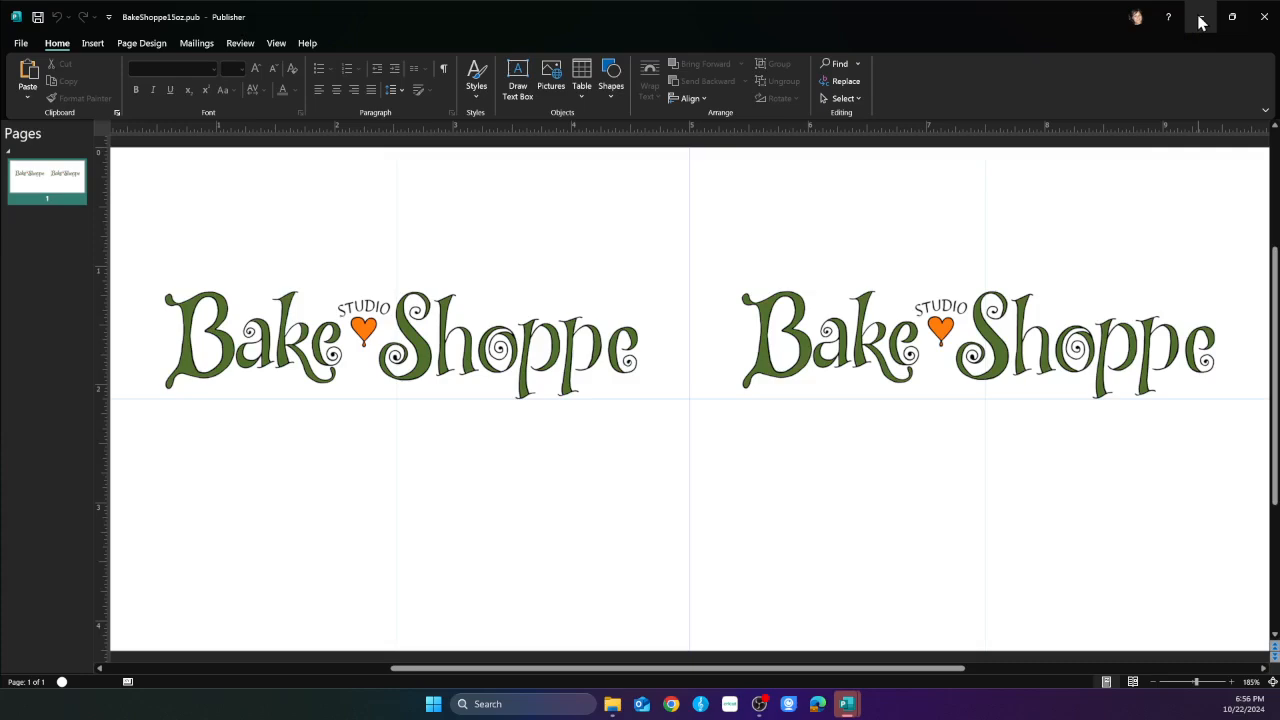
Leave the BakeShoppe15oz document and switch to BakeShoppe20ozHandled, displaying page 2
{"action": "left_click", "coordinate": [1201, 22]}
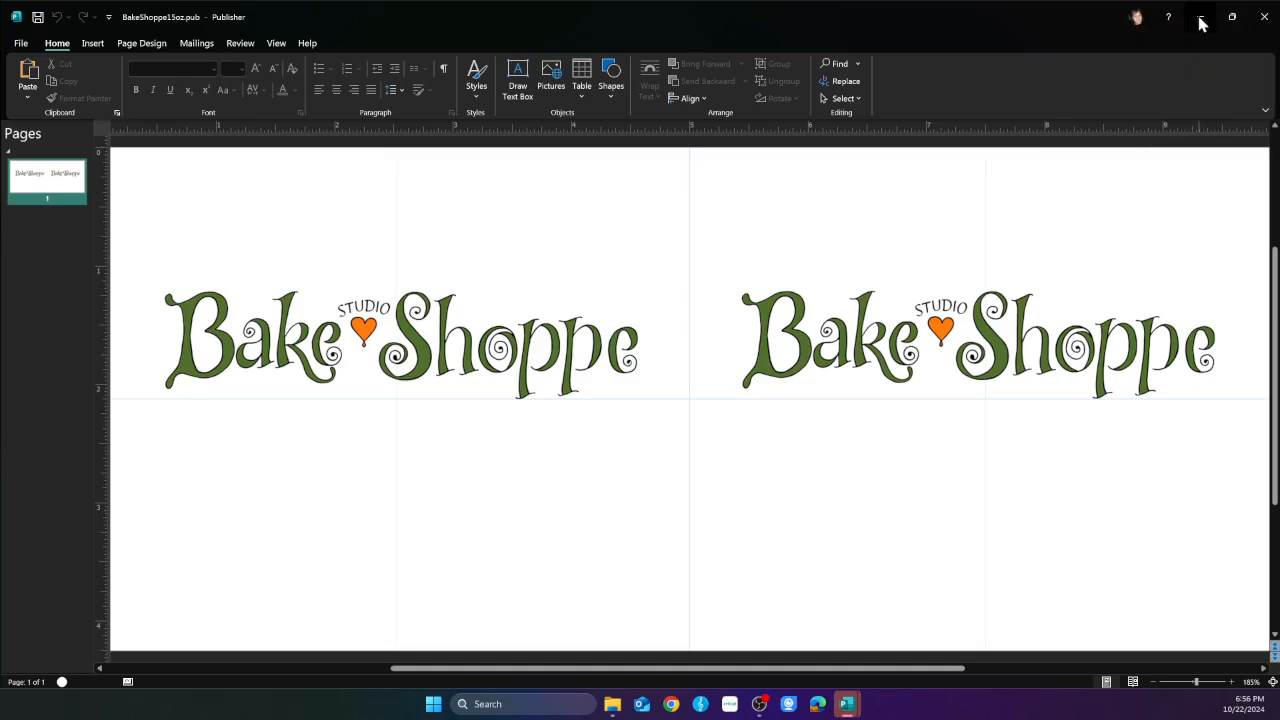
{"action": "left_click", "coordinate": [648, 386]}
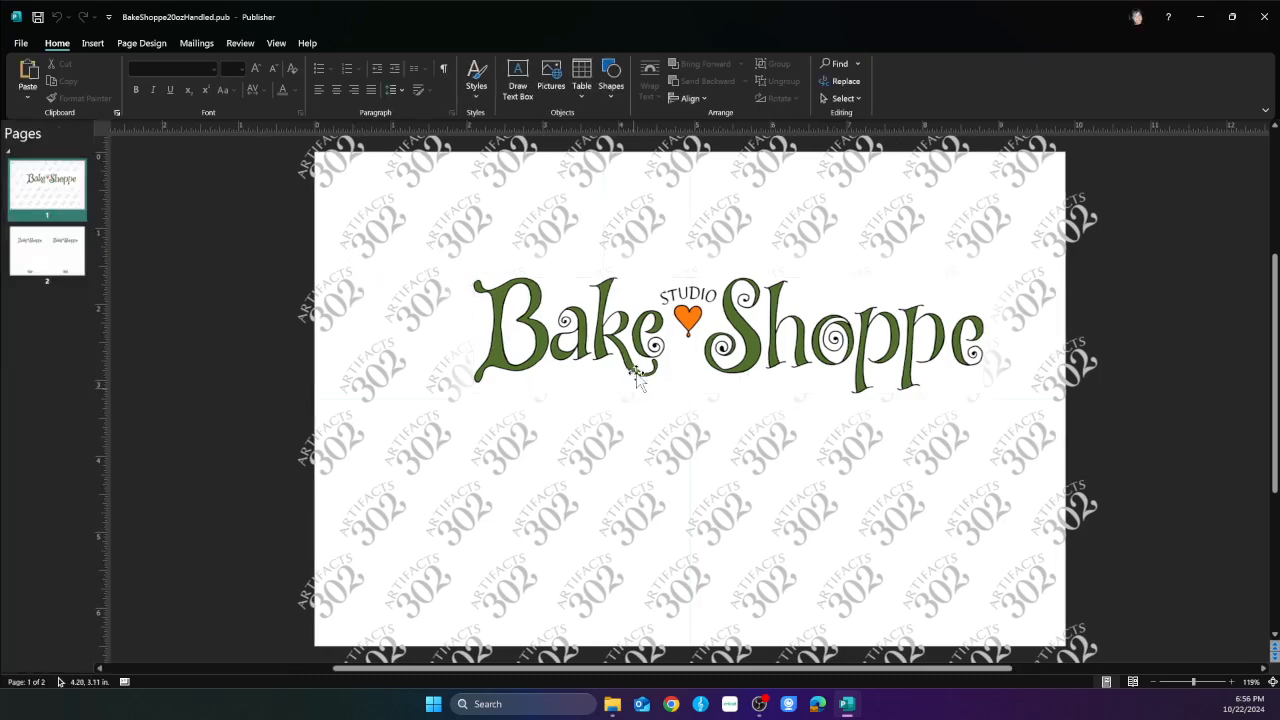
{"action": "left_click", "coordinate": [40, 258]}
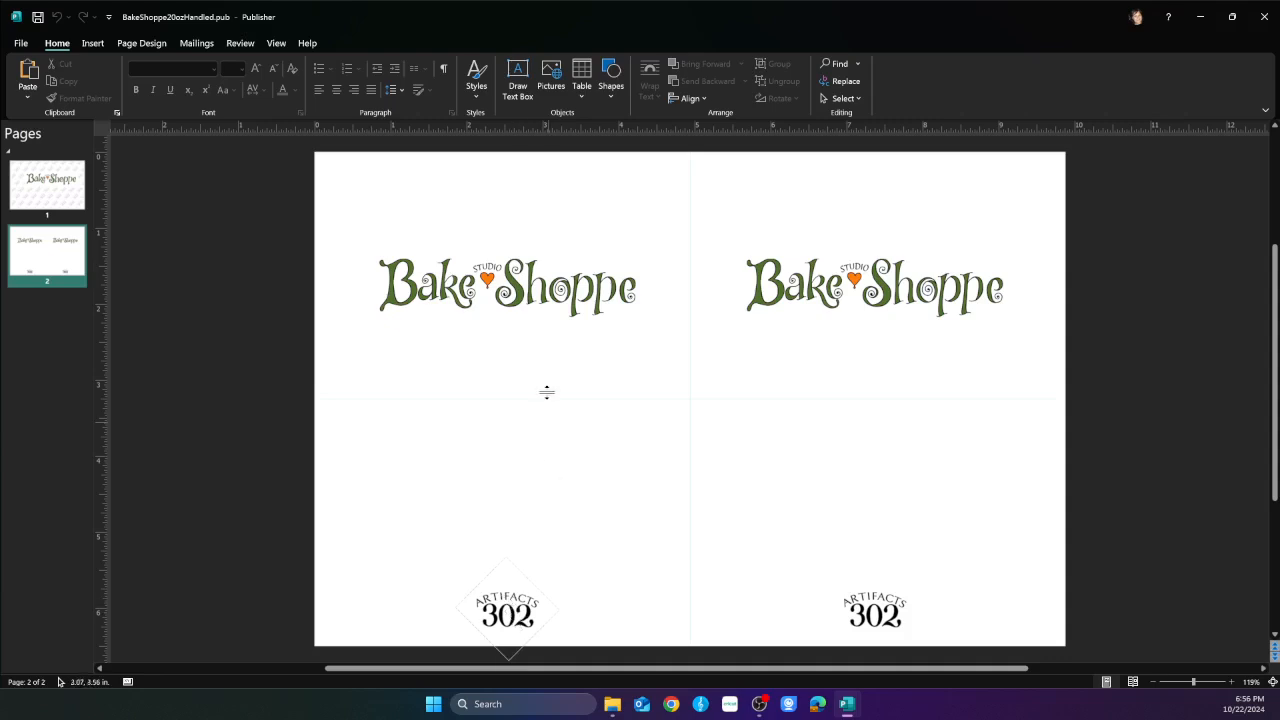
Add a horizontal ruler guide on page 2 through the middle of the Bake Shoppe logos
{"action": "left_click", "coordinate": [527, 302]}
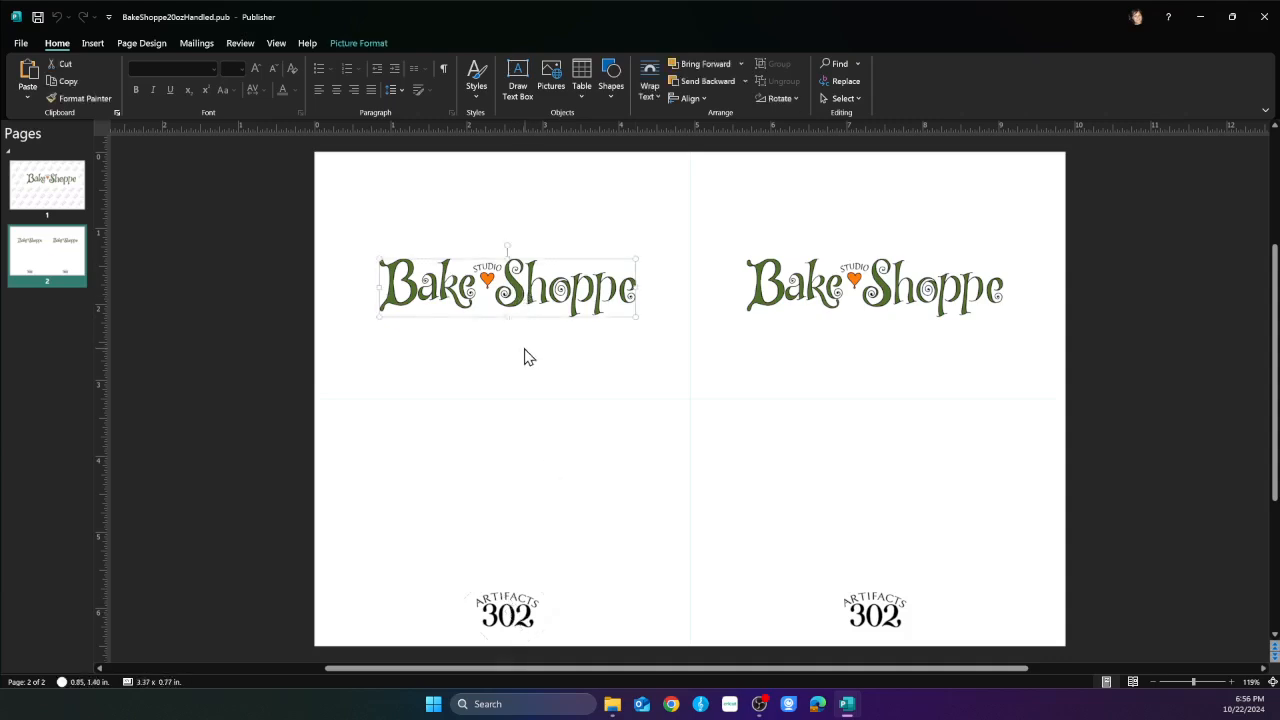
{"action": "left_click_drag", "start_coordinate": [571, 122], "coordinate": [576, 341]}
{"action": "left_click_drag", "start_coordinate": [566, 399], "coordinate": [566, 401]}
{"action": "key", "text": "Delete"}
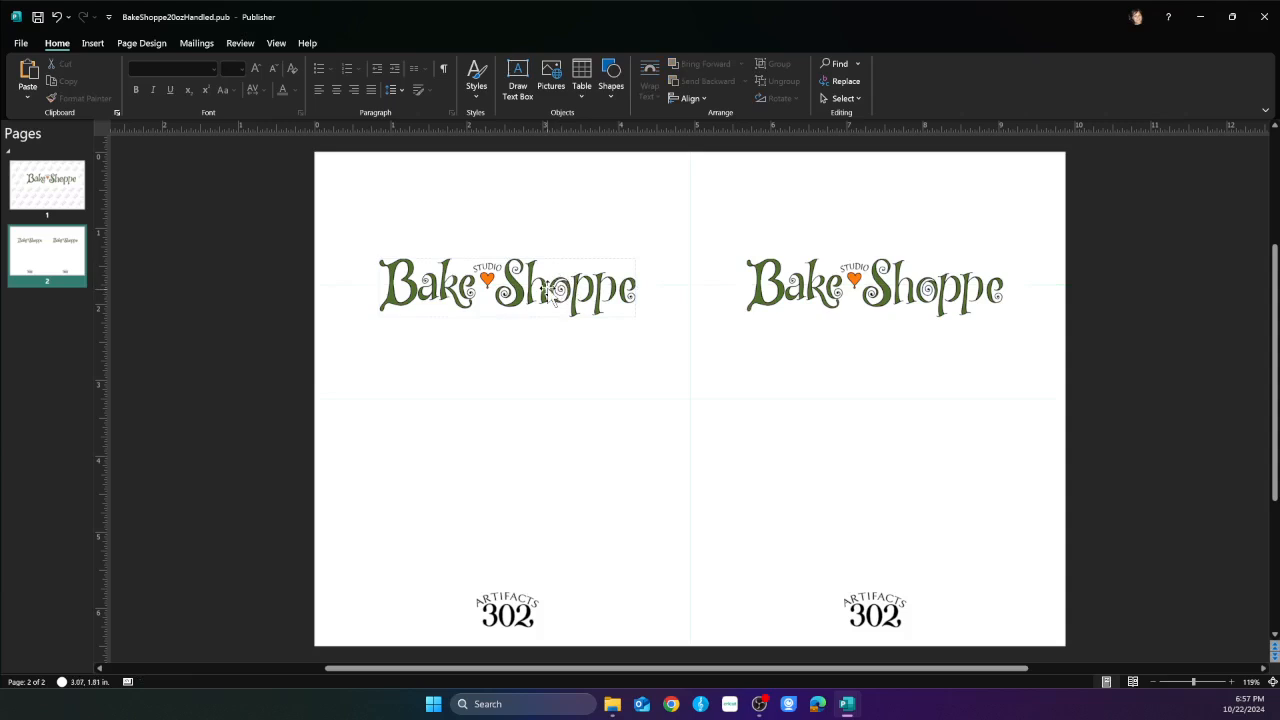
Insert a duplicate of page 2 and add a horizontal ruler guide at about 5 in on the new page
{"action": "right_click", "coordinate": [55, 262]}
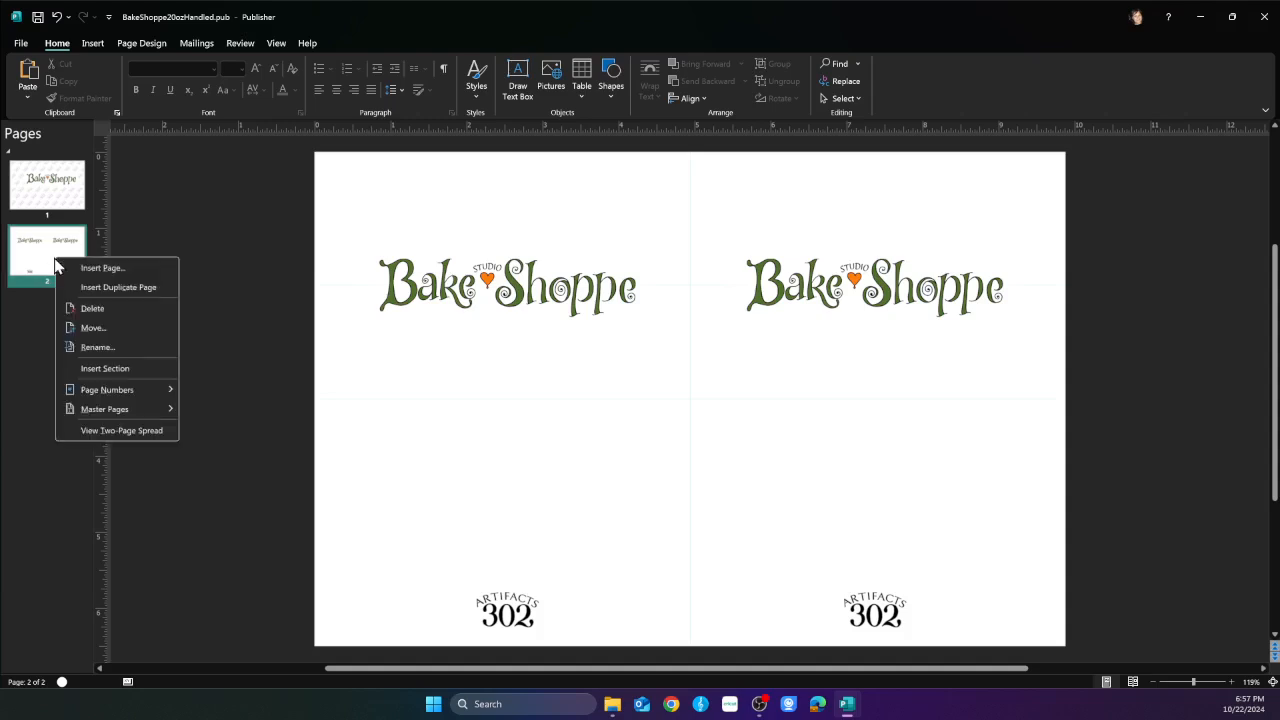
{"action": "left_click", "coordinate": [115, 290]}
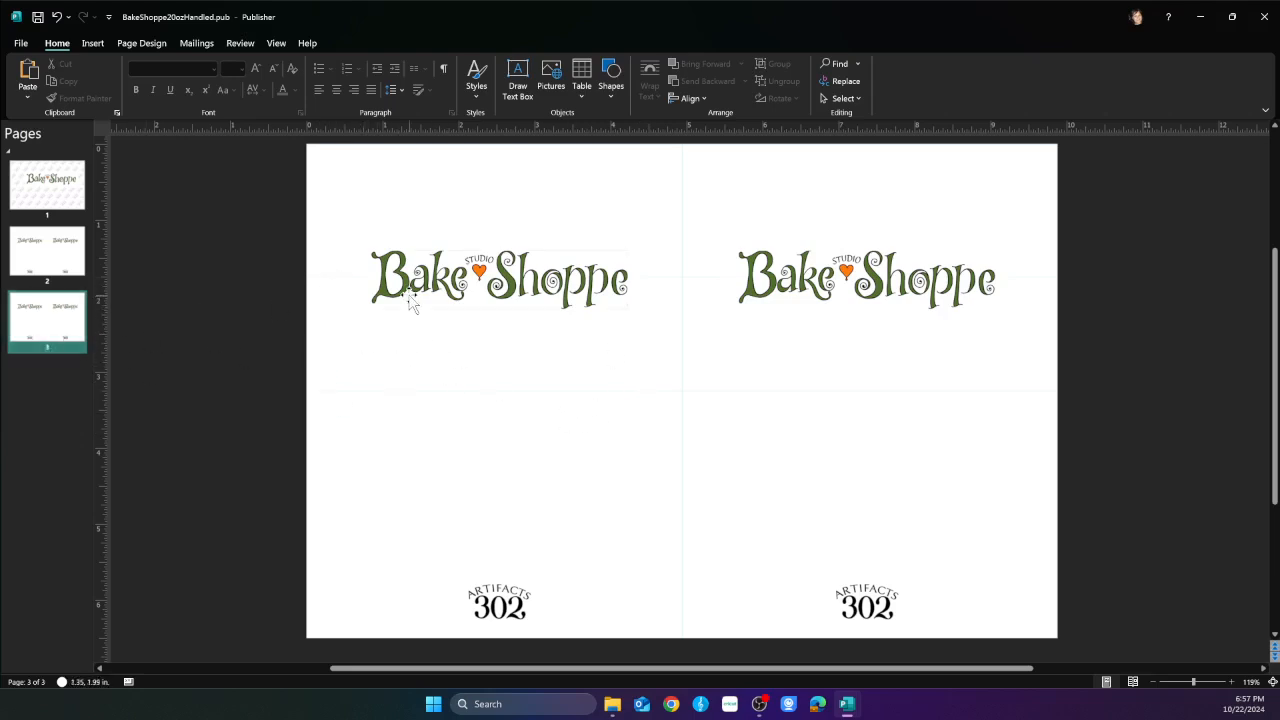
{"action": "left_click_drag", "start_coordinate": [668, 128], "coordinate": [640, 528]}
Paste the copied "Celebrating 25 Years" text boxes above the Artifacts 302 logos on page 3
{"action": "left_click", "coordinate": [506, 606]}
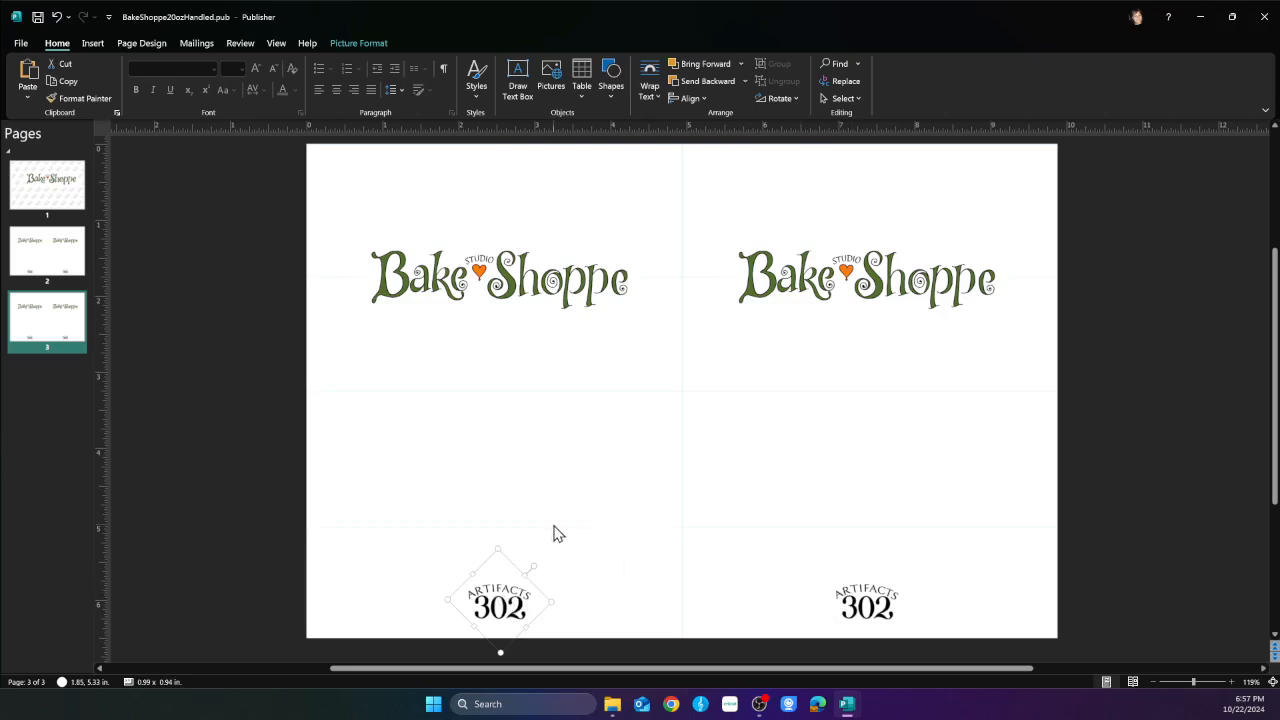
{"action": "left_click", "coordinate": [509, 446]}
{"action": "key", "text": "ctrl+v"}
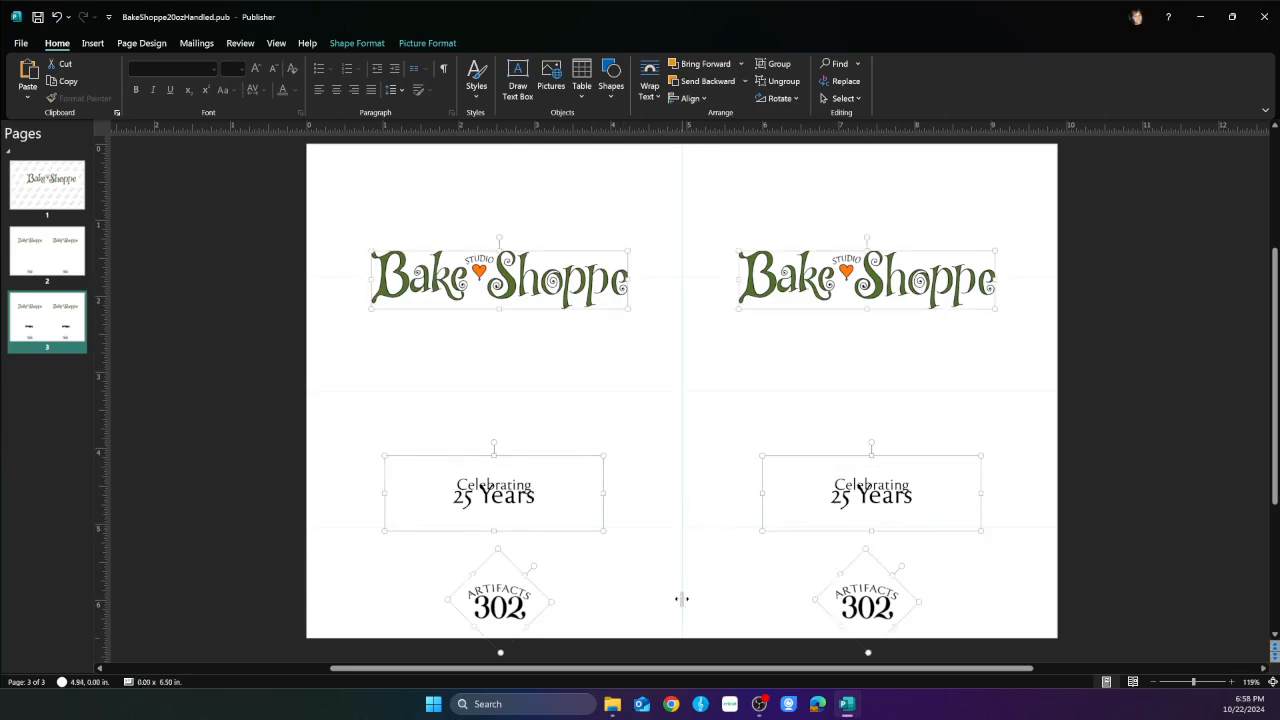
{"action": "left_click", "coordinate": [530, 476]}
Set the text wrapping of both "Celebrating 25 Years" text boxes to None
{"action": "left_click", "coordinate": [424, 458]}
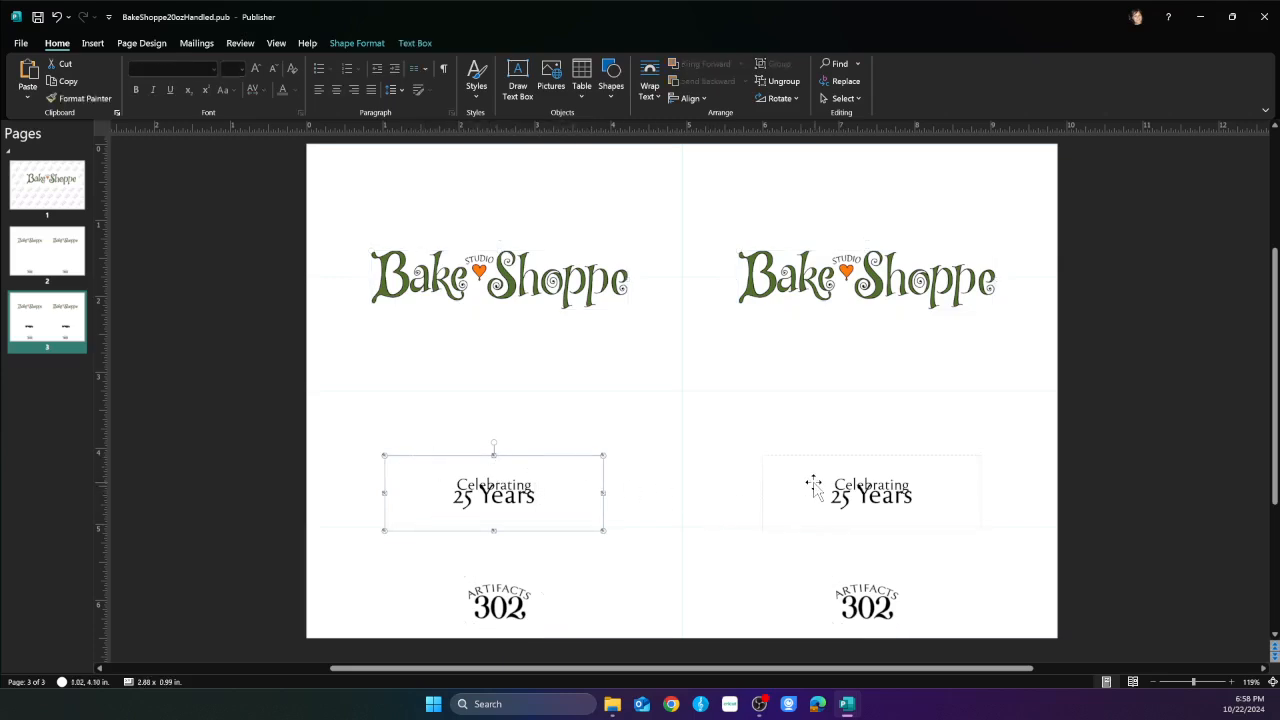
{"action": "left_click", "coordinate": [808, 459], "text": "shift"}
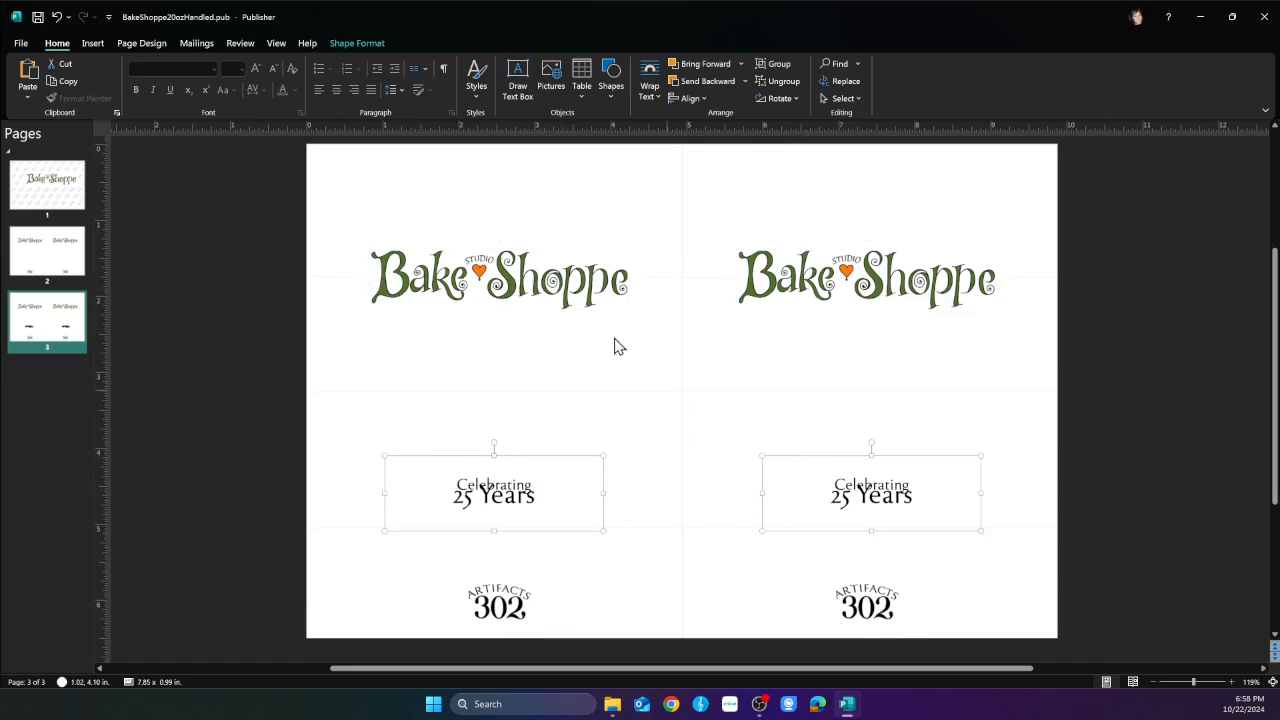
{"action": "left_click", "coordinate": [652, 96]}
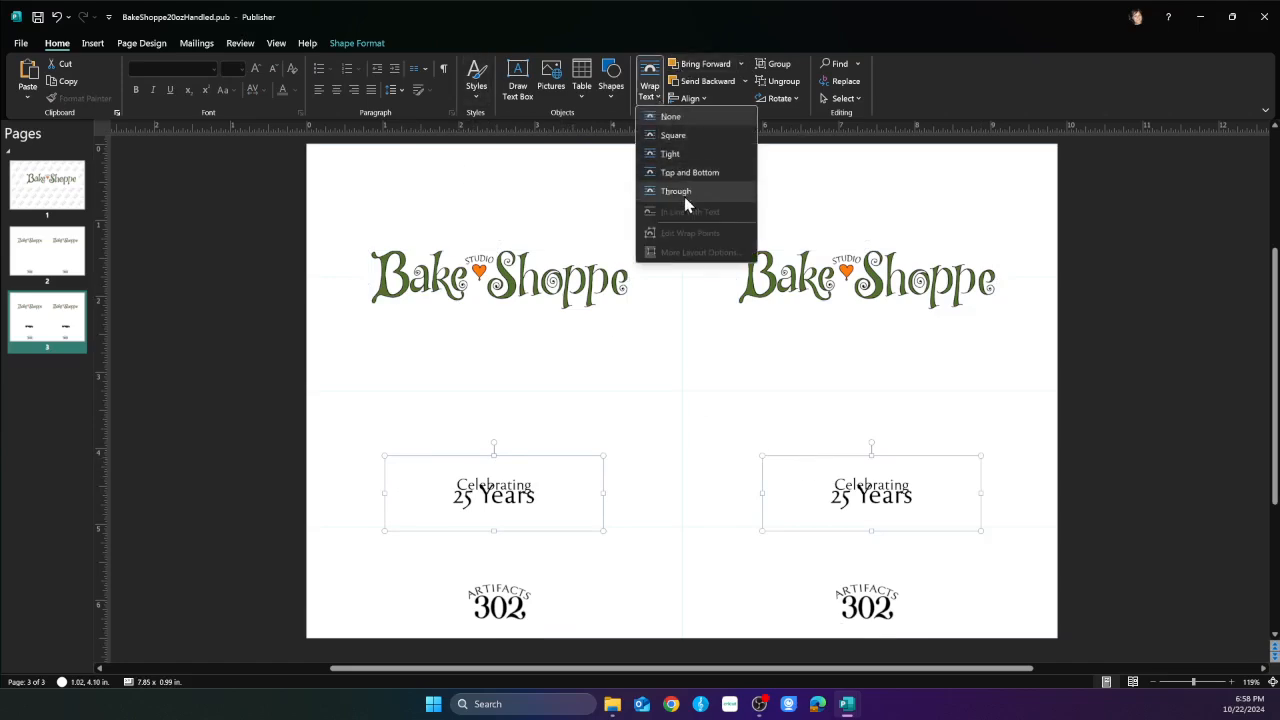
{"action": "left_click", "coordinate": [667, 117]}
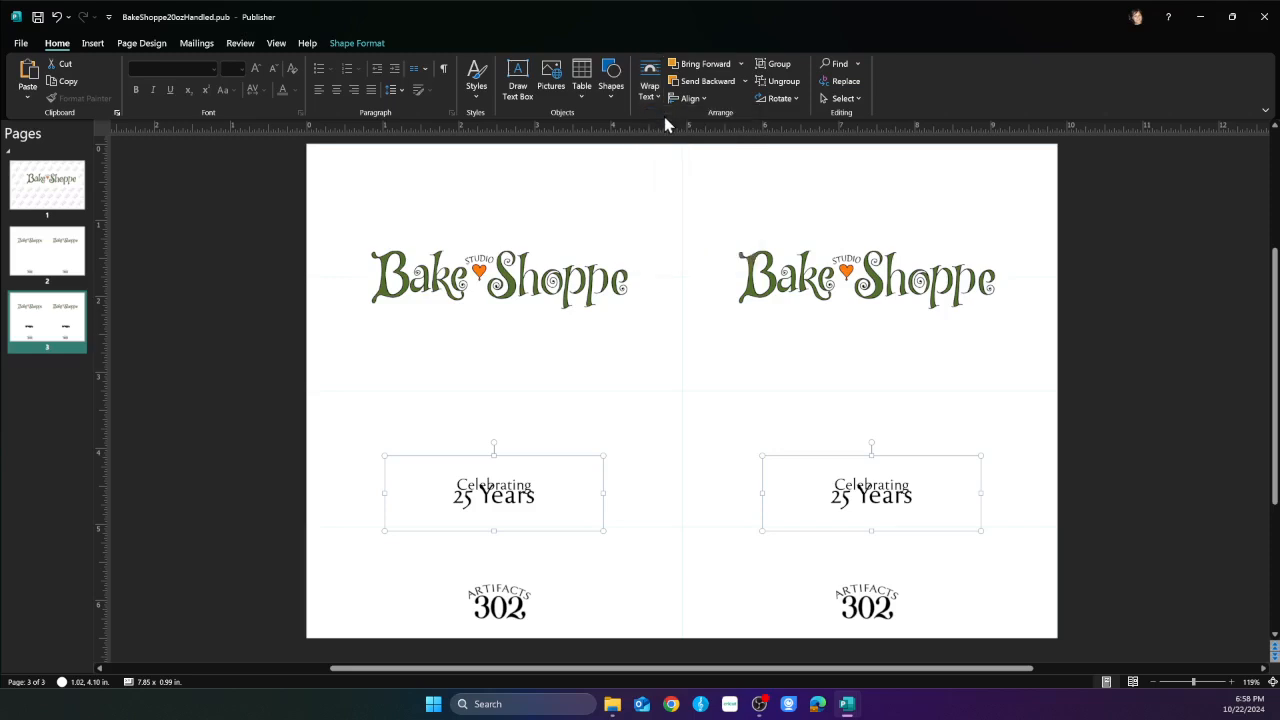
Try enlarging the page's left-half text box to about 3.34 x 1.25 in and repositioning it above the Artifacts 302 logo
{"action": "left_click", "coordinate": [505, 494]}
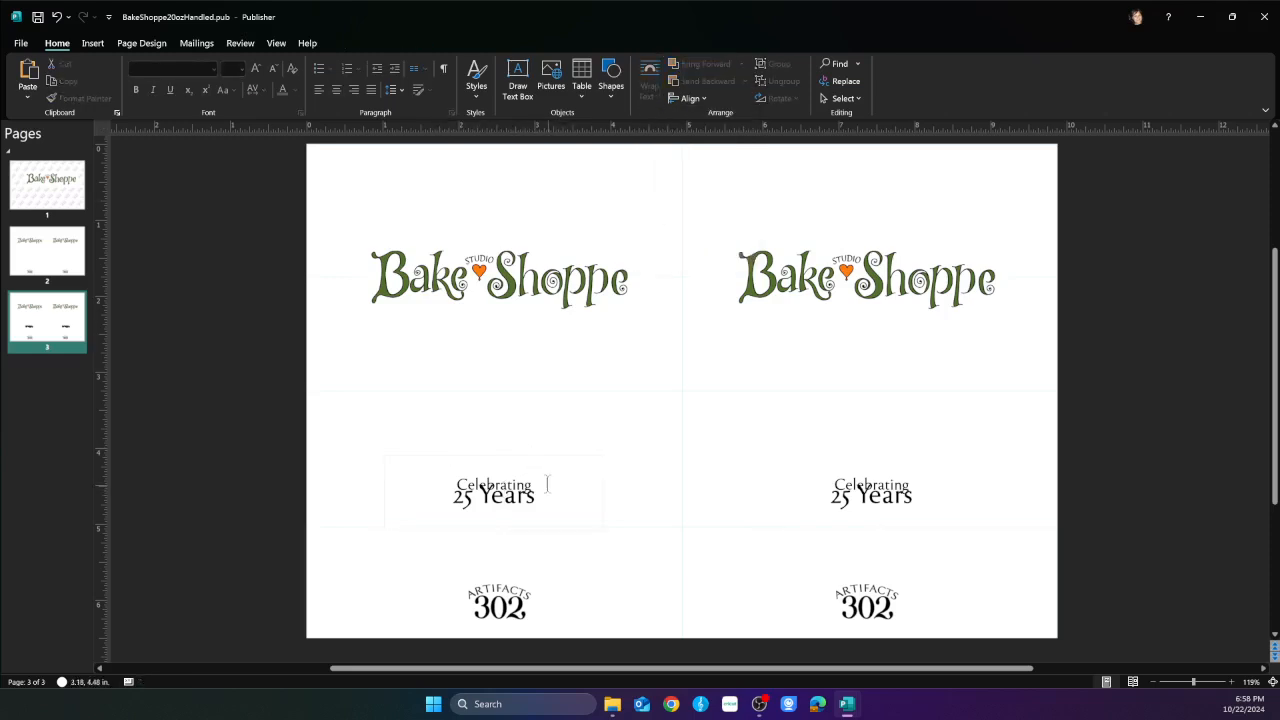
{"action": "left_click", "coordinate": [524, 494]}
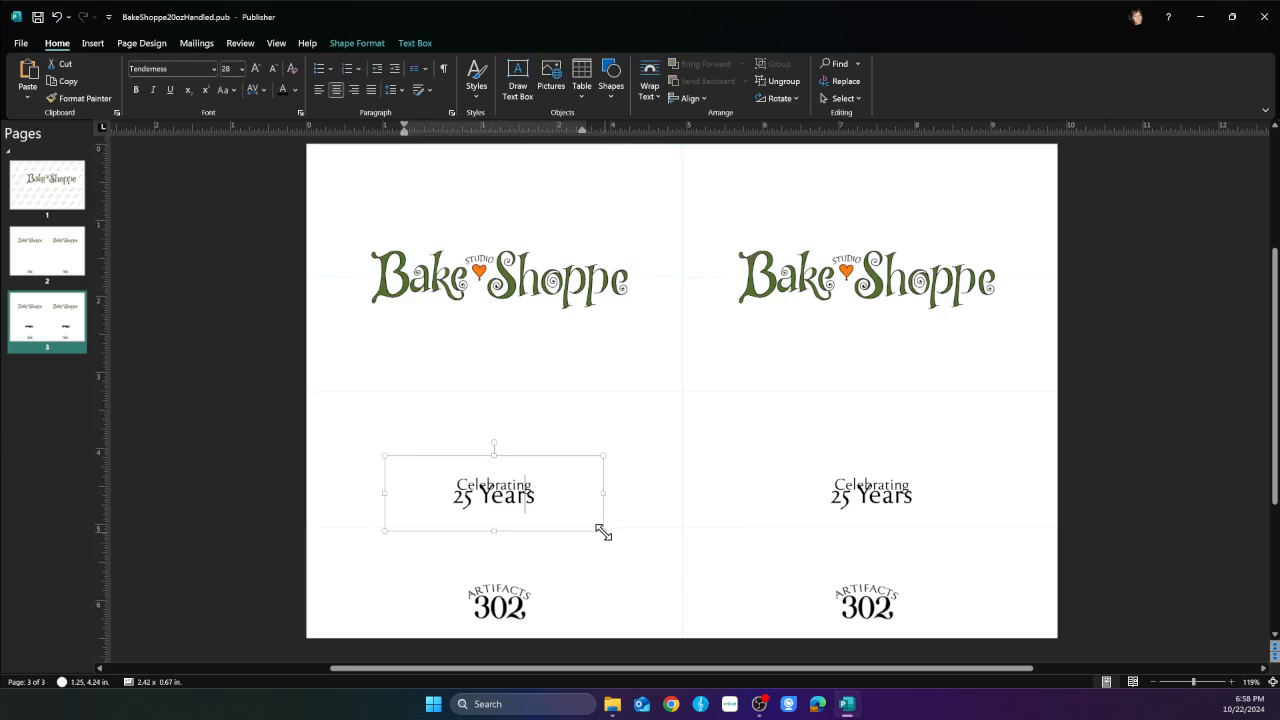
{"action": "left_click_drag", "start_coordinate": [603, 531], "coordinate": [628, 553]}
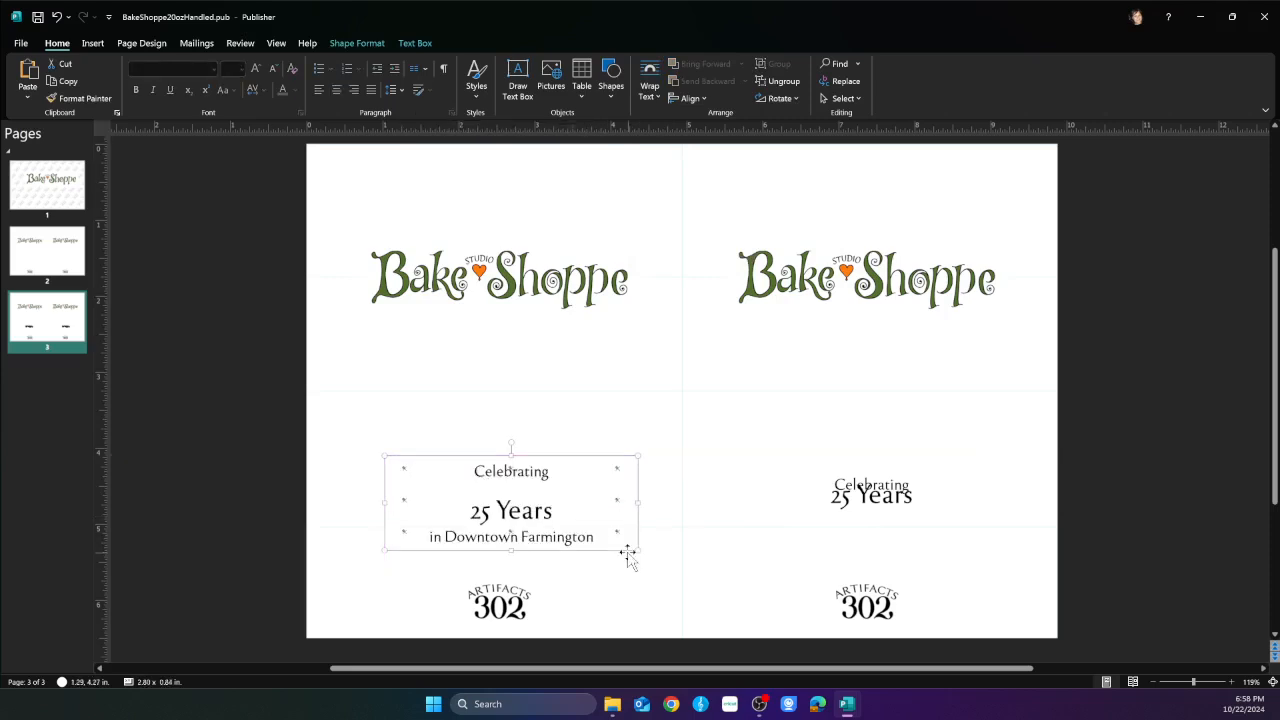
{"action": "left_click_drag", "start_coordinate": [507, 455], "coordinate": [474, 414]}
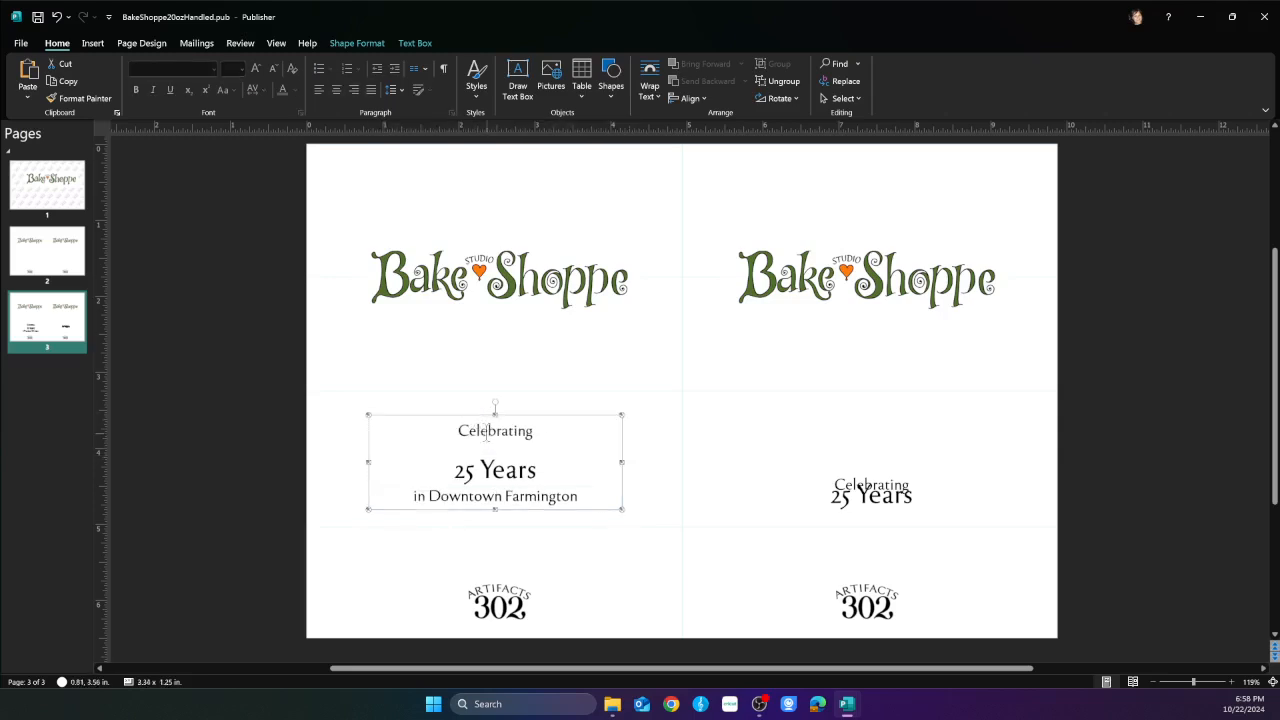
{"action": "left_click", "coordinate": [532, 459]}
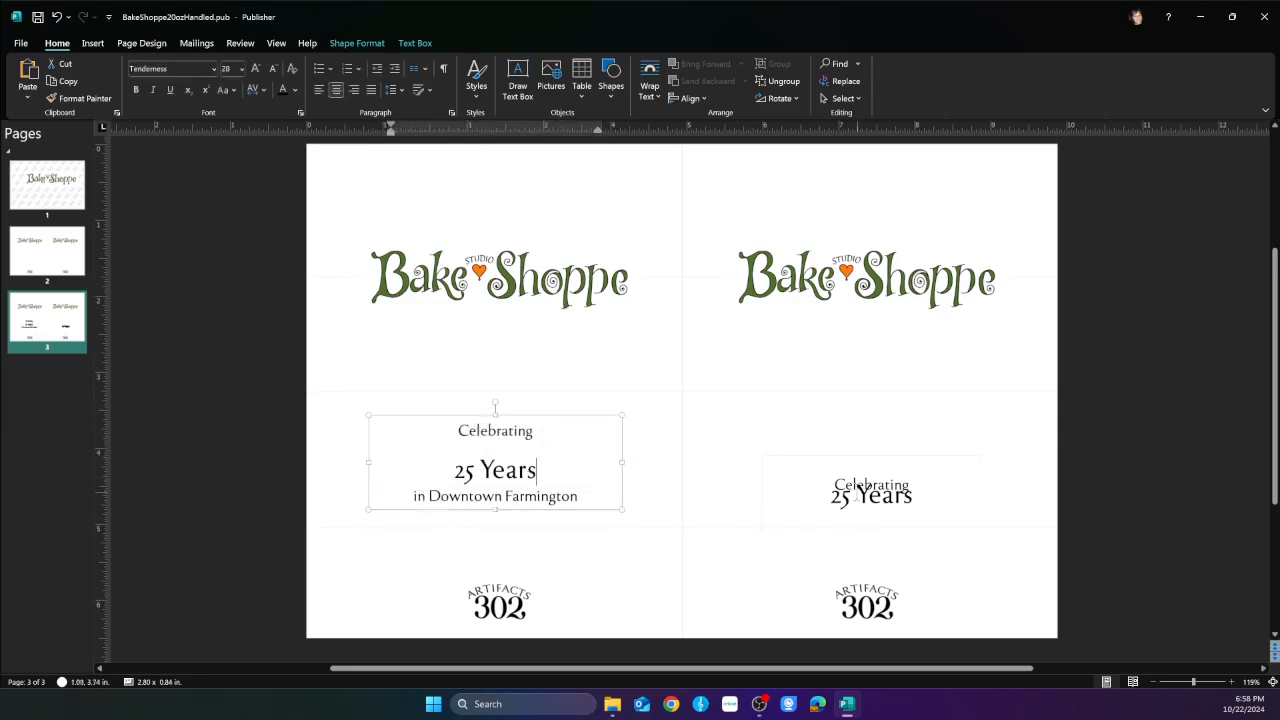
{"action": "left_click", "coordinate": [577, 416]}
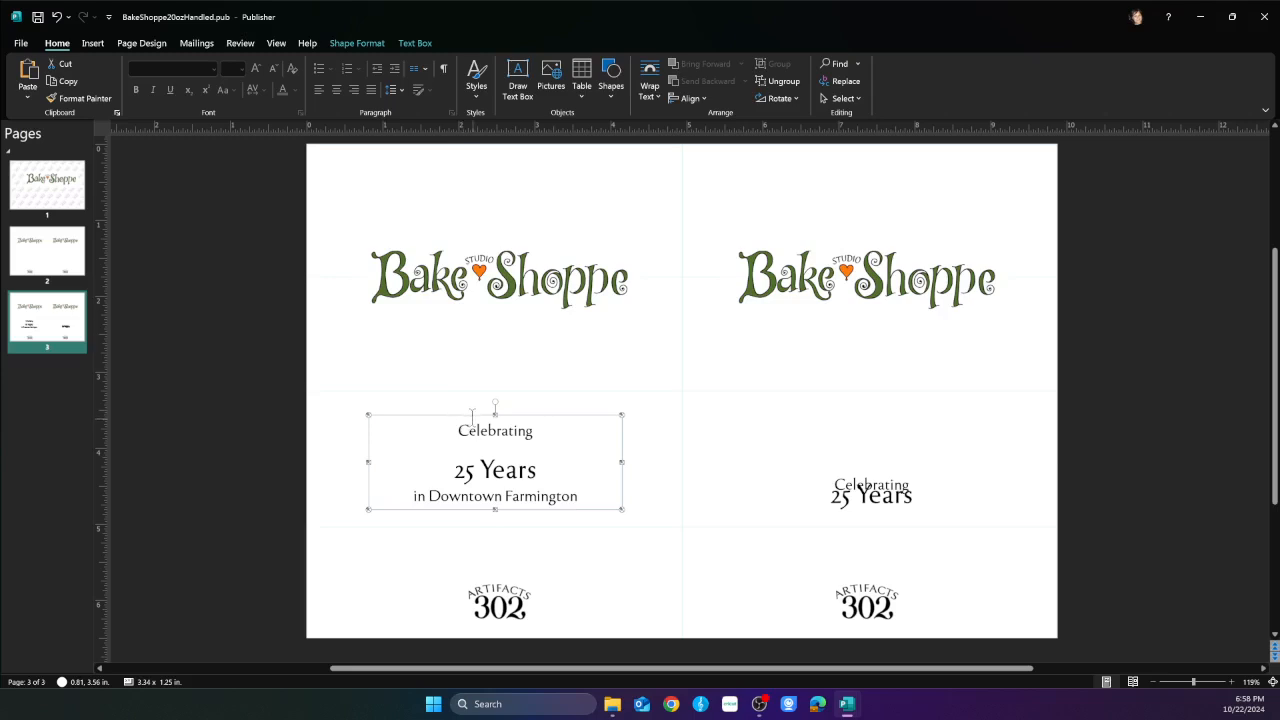
{"action": "mouse_move", "coordinate": [478, 440]}
{"action": "left_mouse_down"}
{"action": "mouse_move", "coordinate": [490, 496]}
{"action": "mouse_move", "coordinate": [549, 460]}
{"action": "mouse_move", "coordinate": [493, 448]}
{"action": "left_mouse_up"}
{"action": "left_click", "coordinate": [471, 451]}
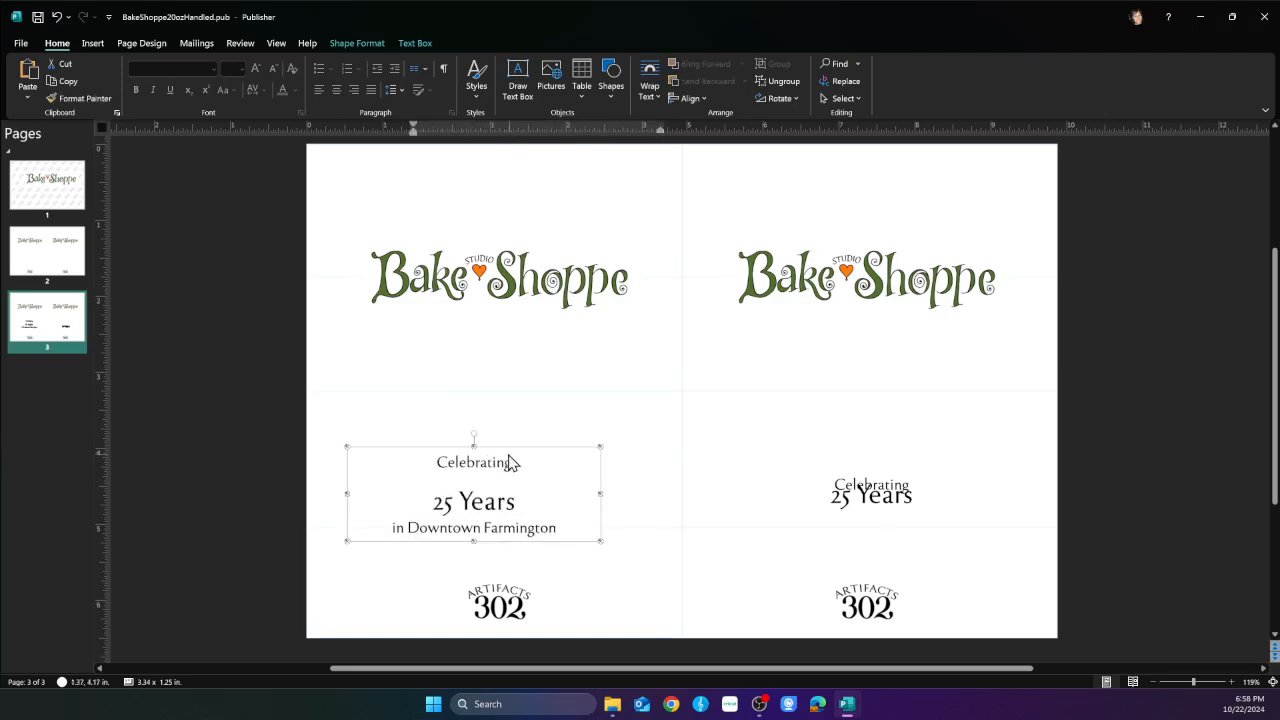
Undo the resizing and moves of the left-half "Celebrating 25 Years" text box
{"action": "key", "text": "ctrl+z"}
{"action": "key", "text": "ctrl+z"}
{"action": "key", "text": "ctrl+z"}
{"action": "key", "text": "ctrl+z"}
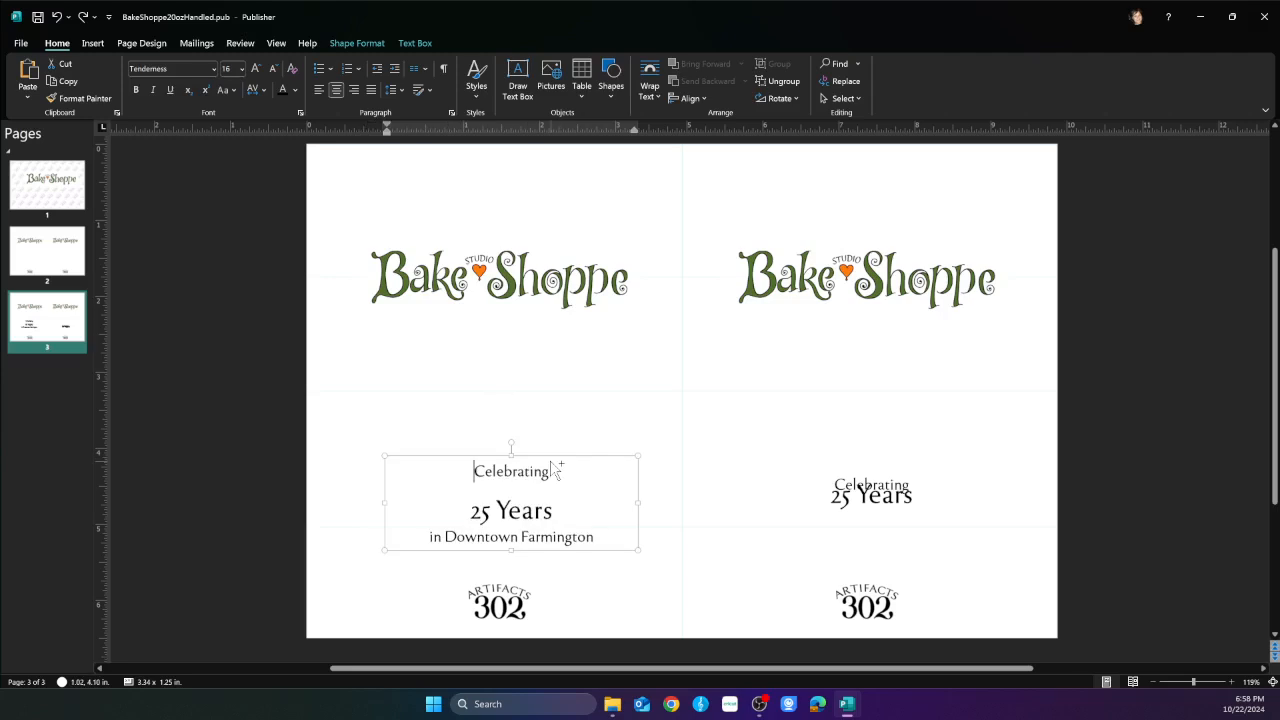
{"action": "key", "text": "ctrl+z"}
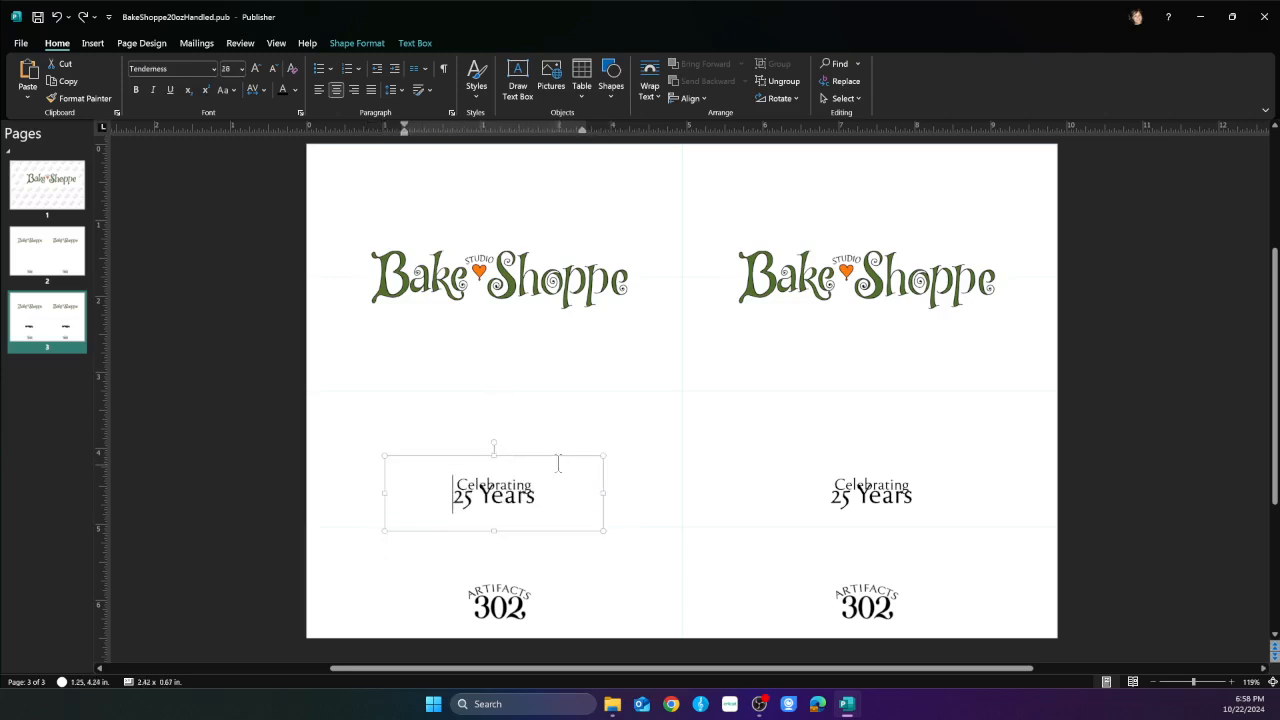
{"action": "left_click", "coordinate": [611, 450]}
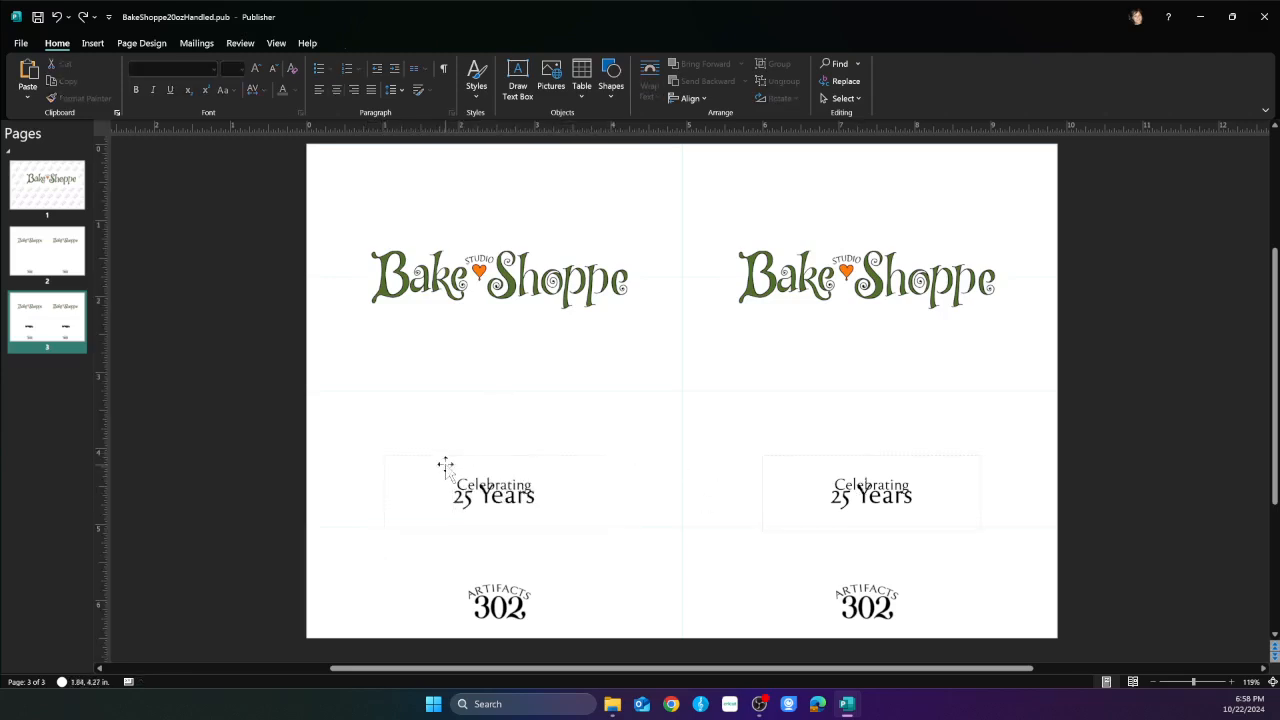
Move the left-half "Celebrating 25 Years" text box up just below the page's middle guide and enlarge it to about 3.78 x 1.30 in
{"action": "left_click_drag", "start_coordinate": [497, 457], "coordinate": [485, 396]}
{"action": "left_click_drag", "start_coordinate": [591, 467], "coordinate": [658, 492]}
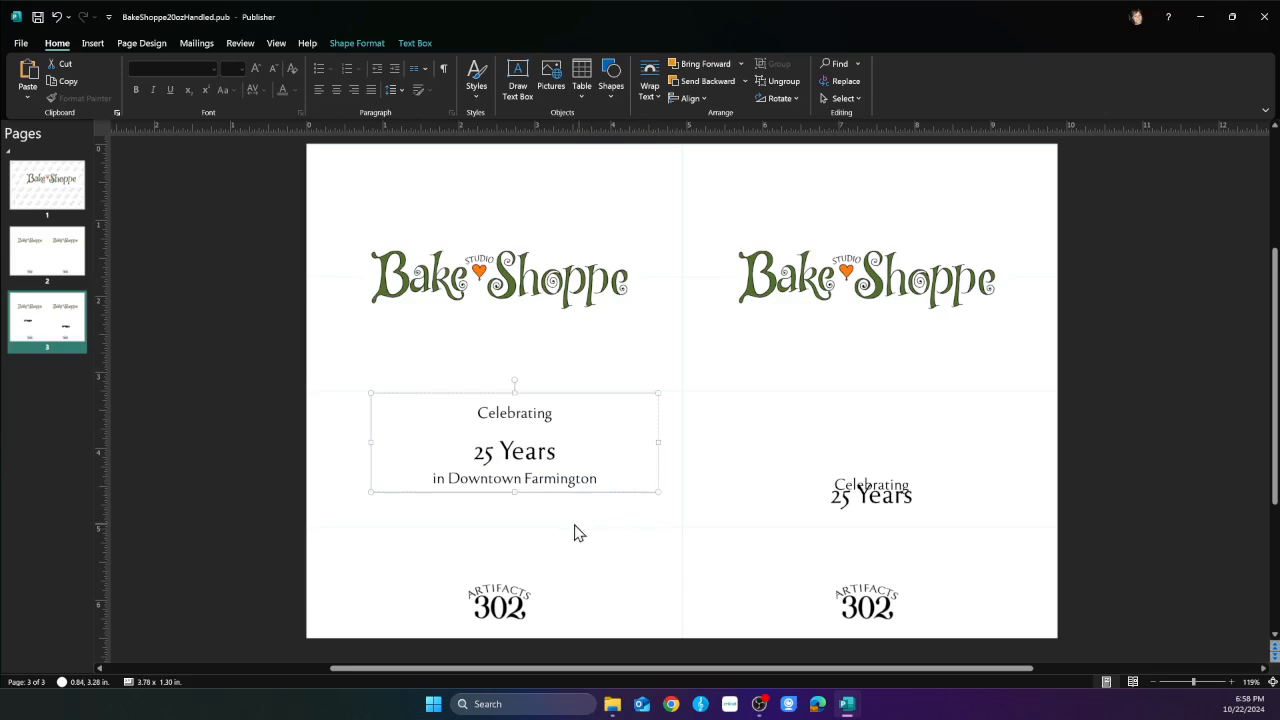
Move both Artifacts 302 logos from the foot of page 3 up to the Bake Shoppe logos
{"action": "left_click", "coordinate": [520, 598]}
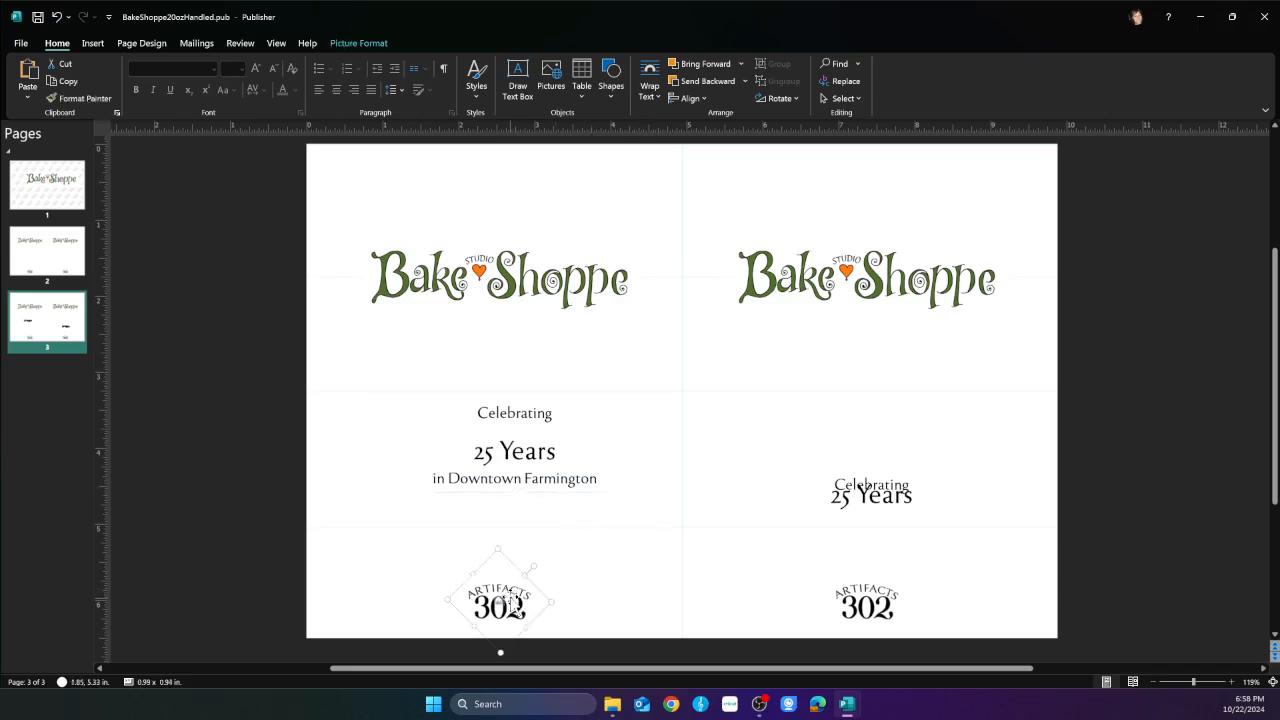
{"action": "left_click_drag", "start_coordinate": [509, 514], "coordinate": [500, 318]}
{"action": "left_click", "coordinate": [568, 289]}
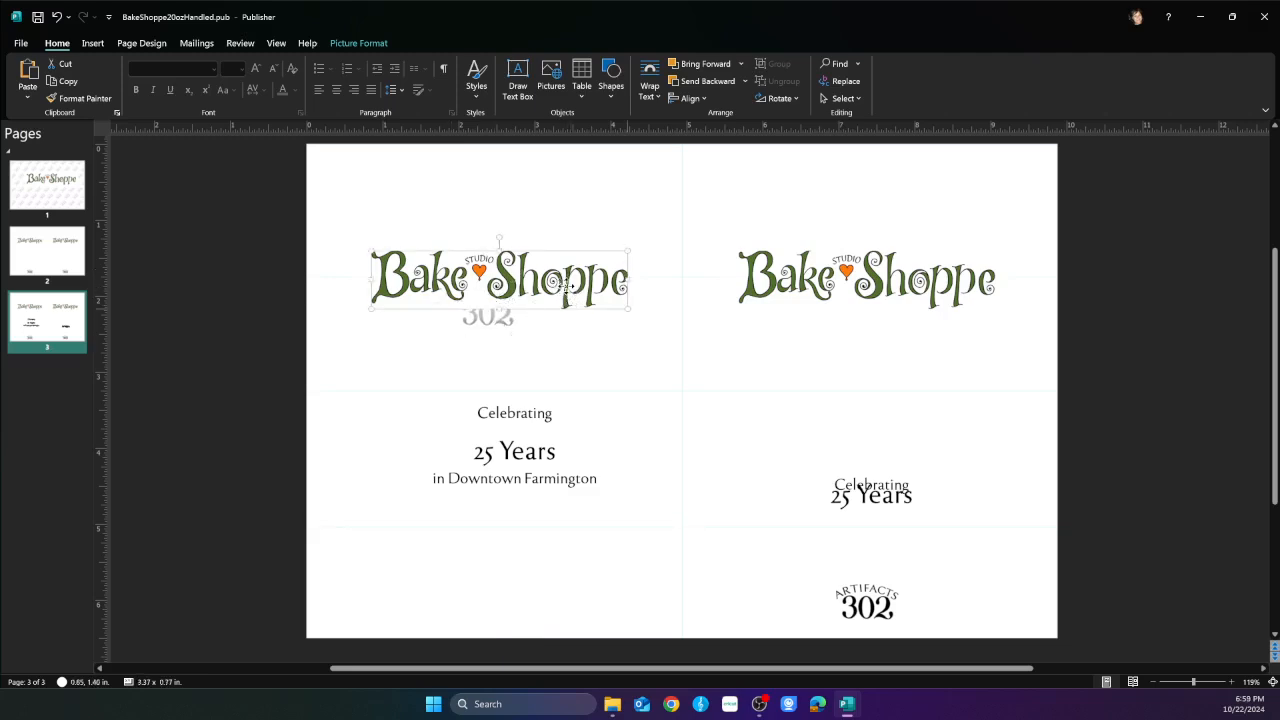
{"action": "left_click_drag", "start_coordinate": [868, 606], "coordinate": [855, 318]}
Delete both Bake Shoppe logos from page 3
{"action": "left_click", "coordinate": [895, 286]}
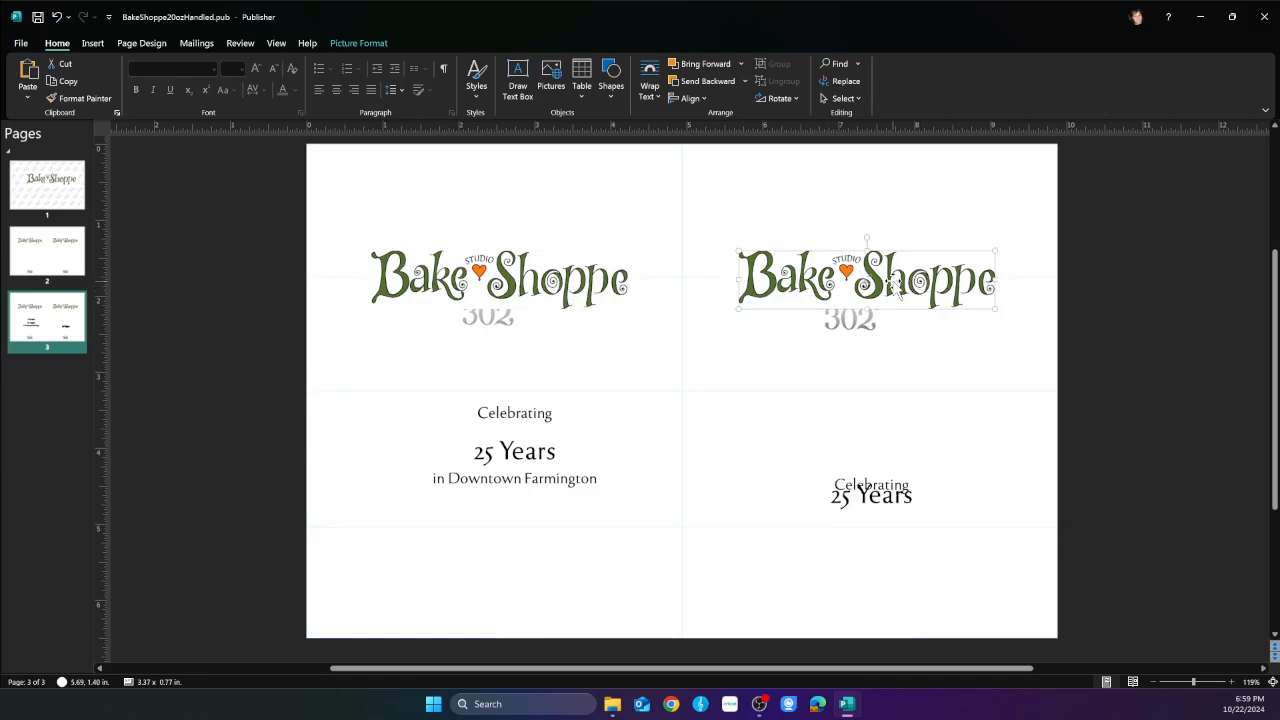
{"action": "key", "text": "Delete"}
{"action": "left_click", "coordinate": [560, 290]}
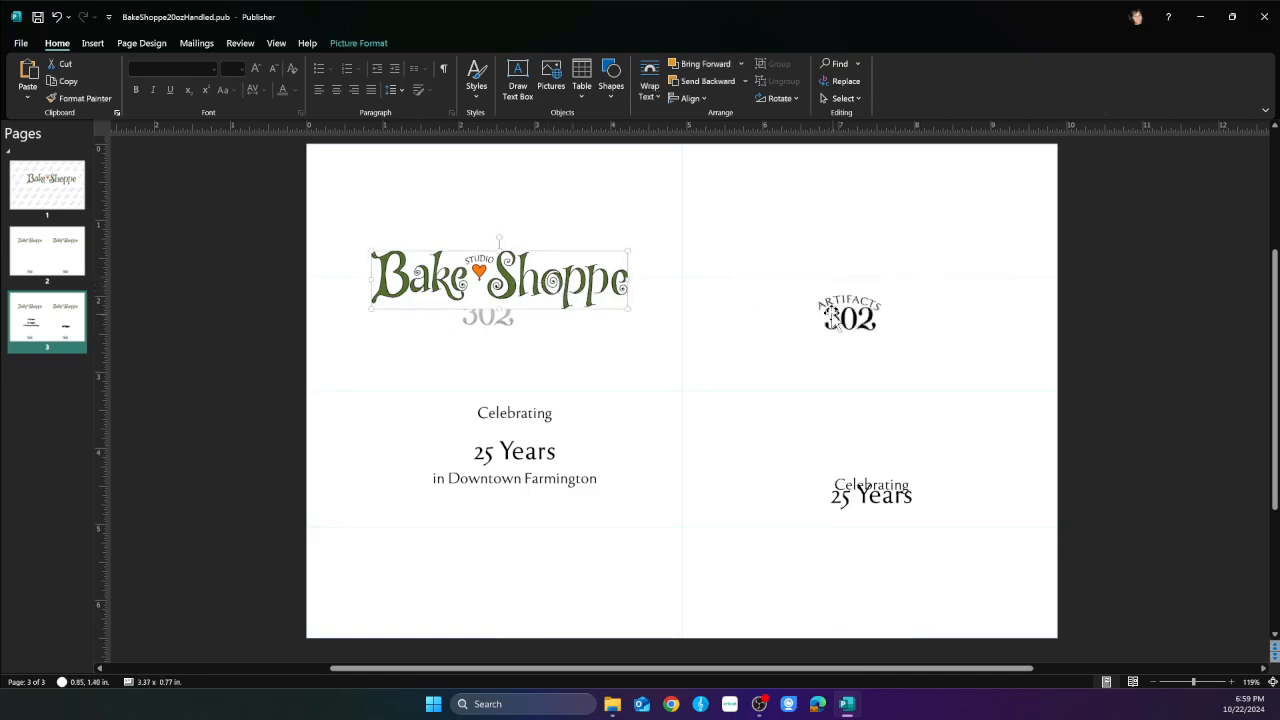
{"action": "key", "text": "Delete"}
Enlarge the left-half Artifacts 302 logo to about 1.99 x 1.89 in and place it above the "Celebrating" text
{"action": "left_click", "coordinate": [491, 316]}
{"action": "left_click_drag", "start_coordinate": [494, 314], "coordinate": [476, 284]}
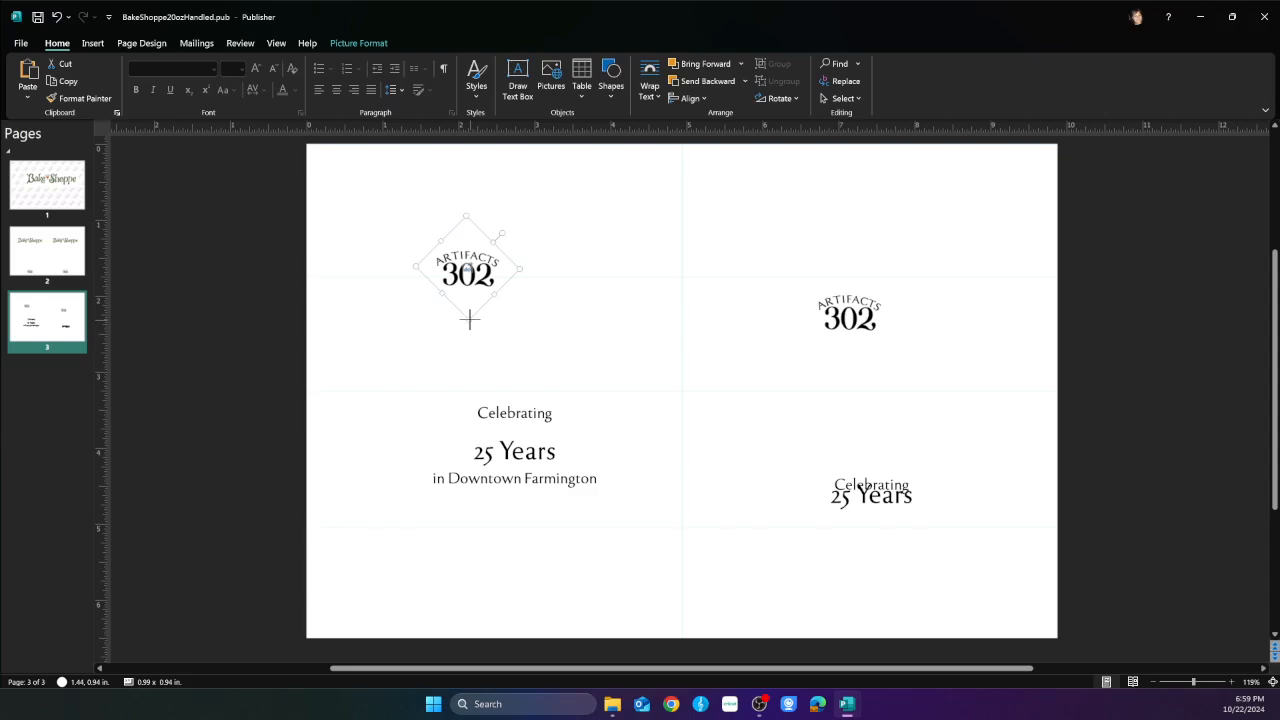
{"action": "left_click_drag", "start_coordinate": [469, 319], "coordinate": [503, 311]}
{"action": "left_click_drag", "start_coordinate": [487, 357], "coordinate": [491, 382]}
{"action": "left_click_drag", "start_coordinate": [503, 305], "coordinate": [499, 308]}
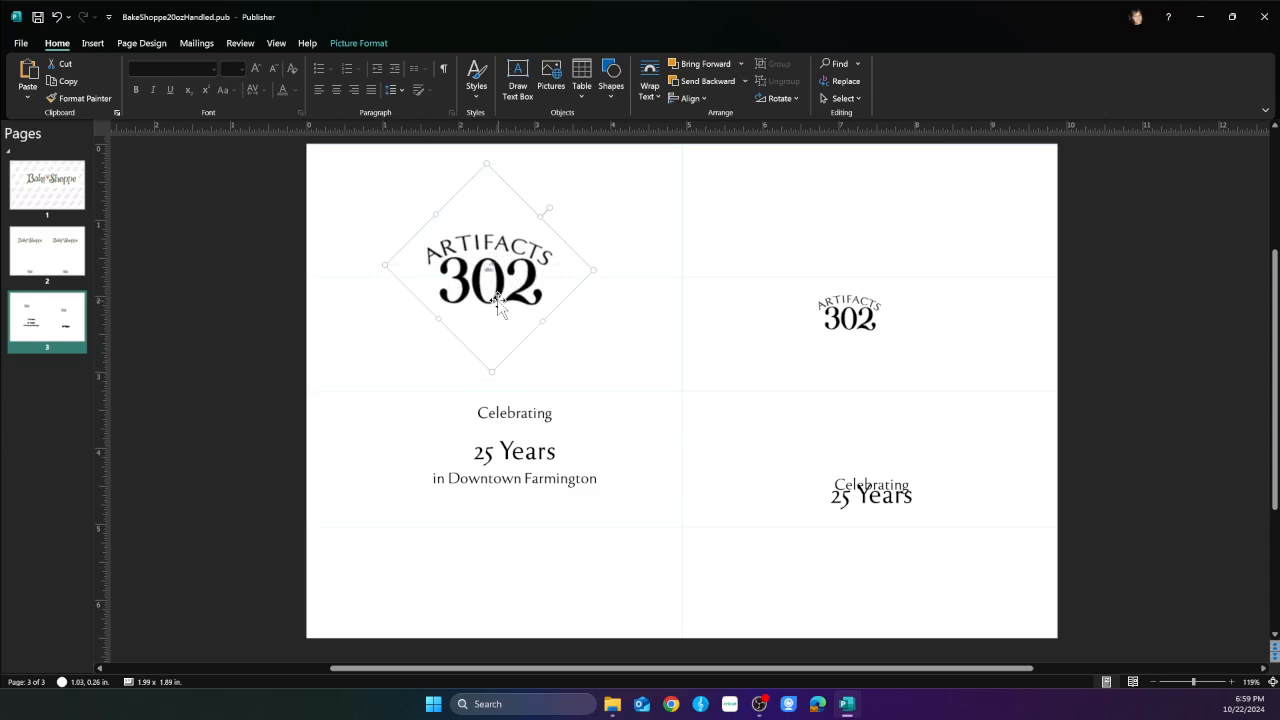
Delete the small Artifacts 302 logo on the page's right half and reposition the large one at about 1.19, 0.22 in
{"action": "left_click", "coordinate": [866, 310]}
{"action": "left_click_drag", "start_coordinate": [866, 340], "coordinate": [855, 280]}
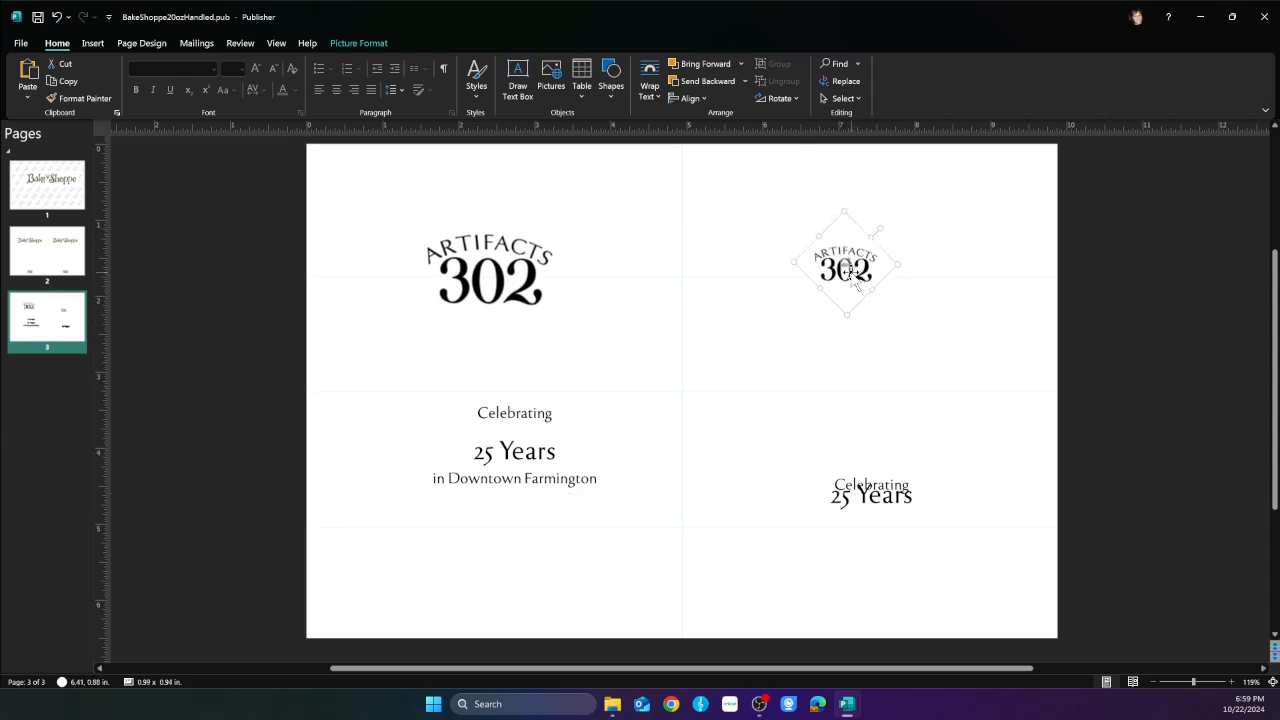
{"action": "key", "text": "Delete"}
{"action": "left_click", "coordinate": [490, 275]}
{"action": "left_click_drag", "start_coordinate": [490, 275], "coordinate": [503, 272]}
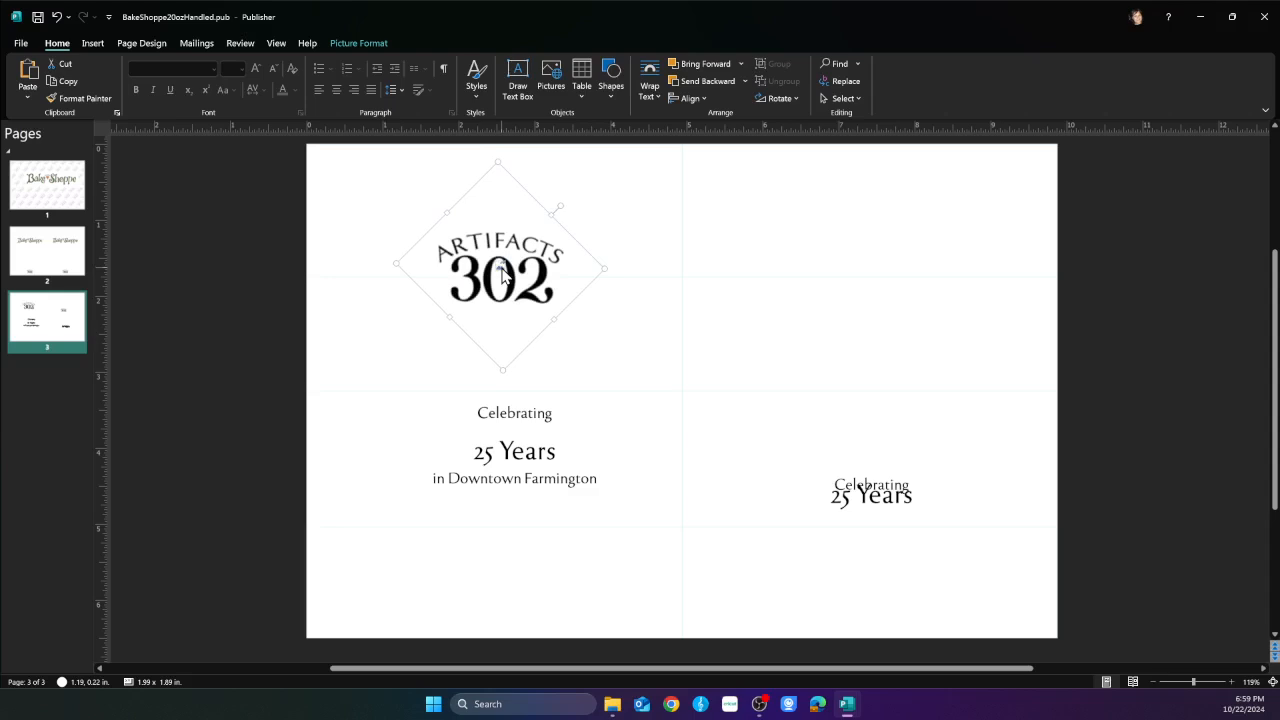
Delete the overlapping "Celebrating 25 Years" text box from the right half of page 3
{"action": "left_click", "coordinate": [519, 435]}
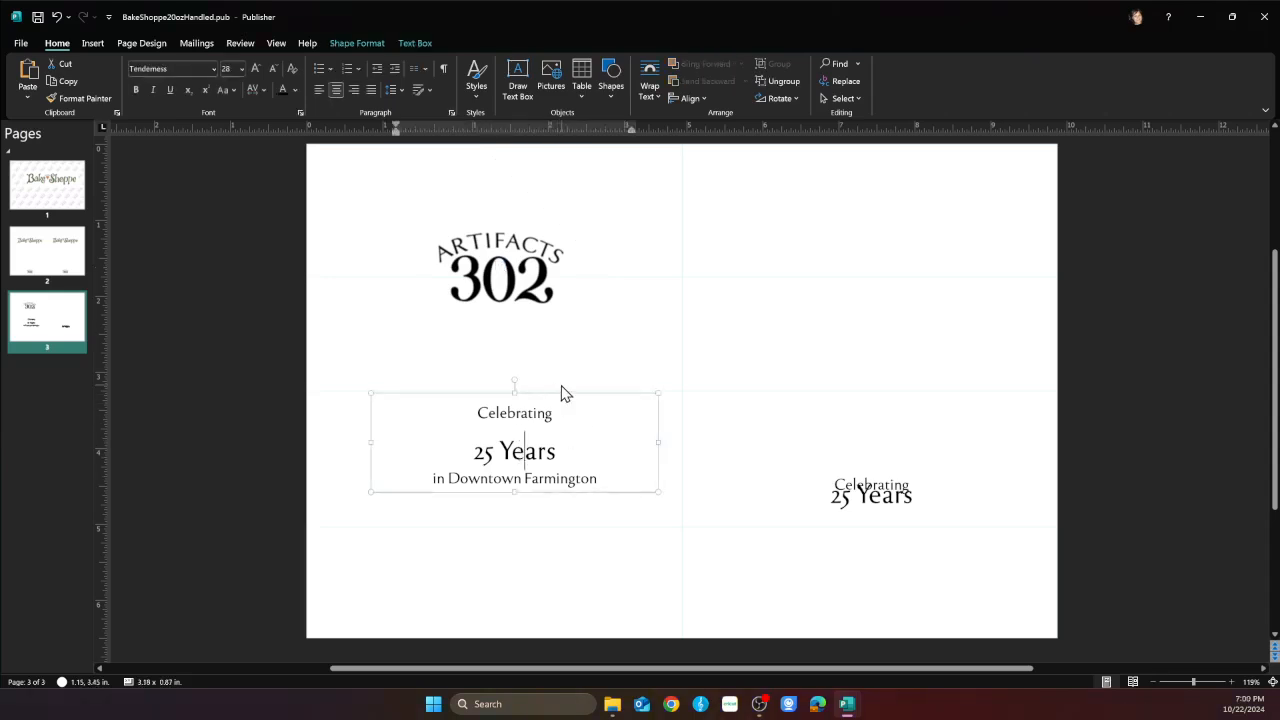
{"action": "left_click", "coordinate": [834, 456]}
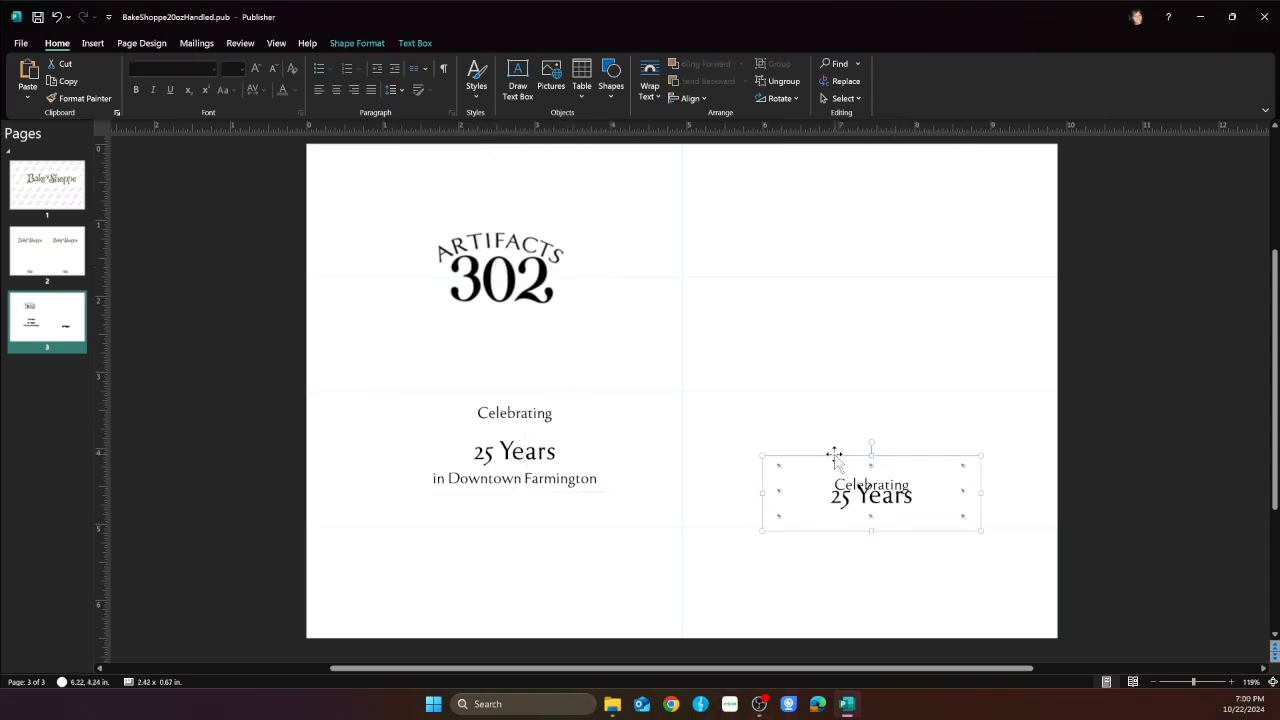
{"action": "key", "text": "Delete"}
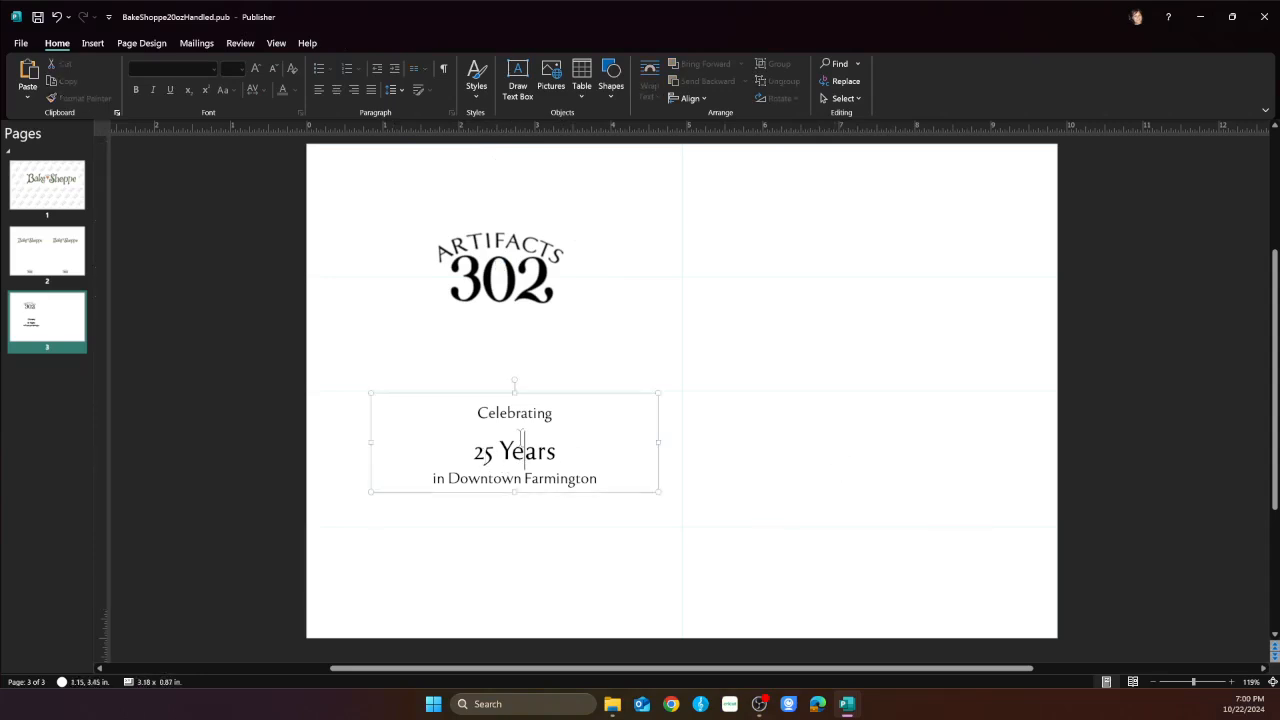
Ungroup the "Celebrating" and "25 Years" text boxes and shorten both, making the outer box about 0.83 in tall
{"action": "left_click", "coordinate": [522, 447]}
{"action": "left_click", "coordinate": [503, 398]}
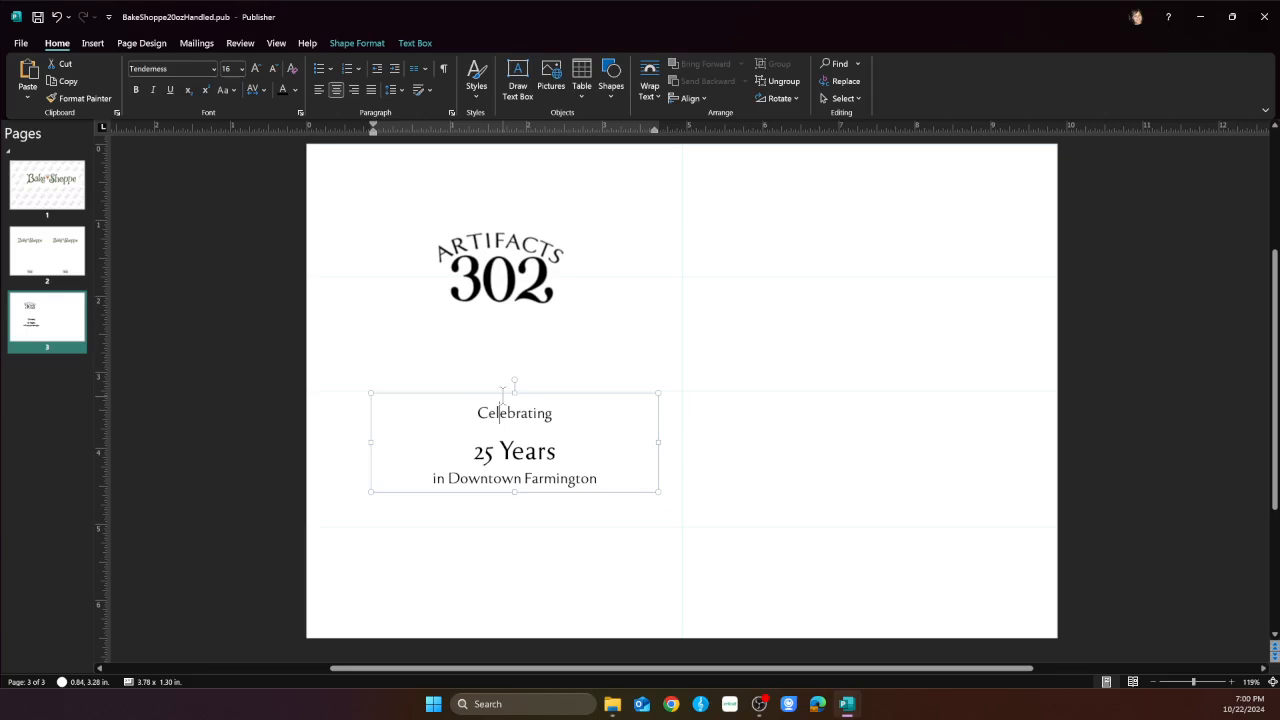
{"action": "right_click", "coordinate": [400, 392]}
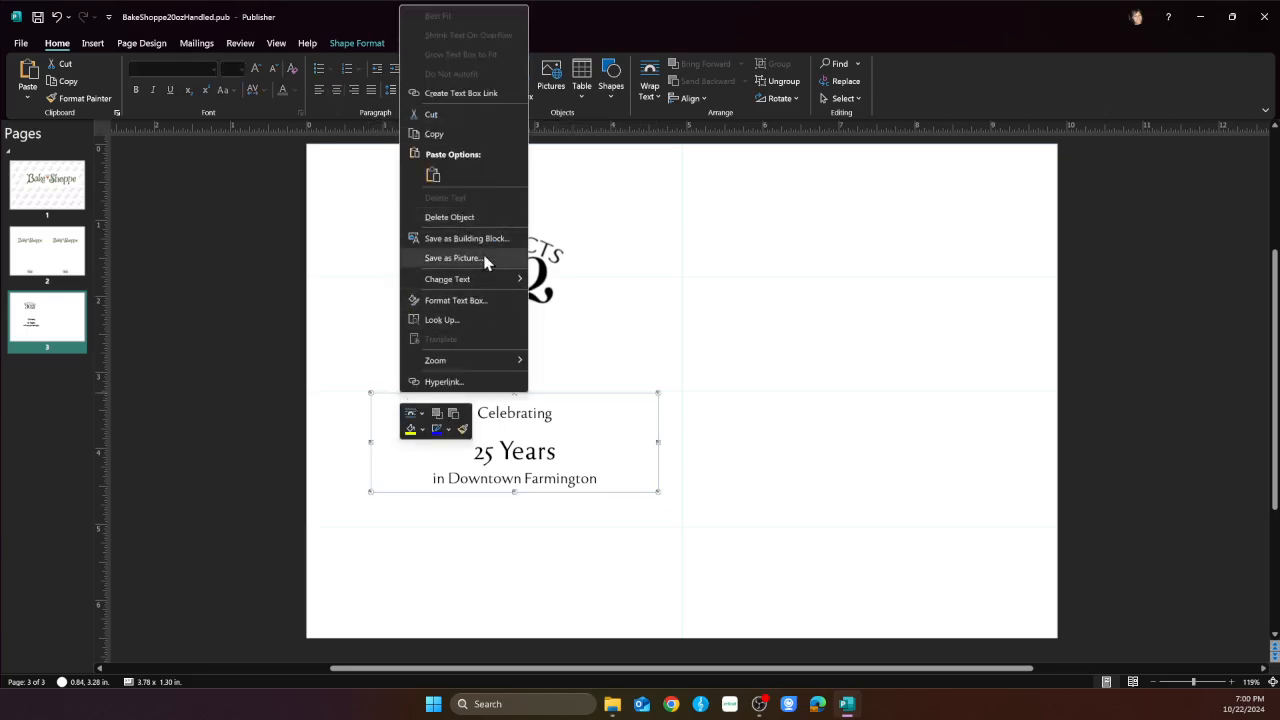
{"action": "left_click", "coordinate": [772, 85]}
{"action": "left_click", "coordinate": [772, 85]}
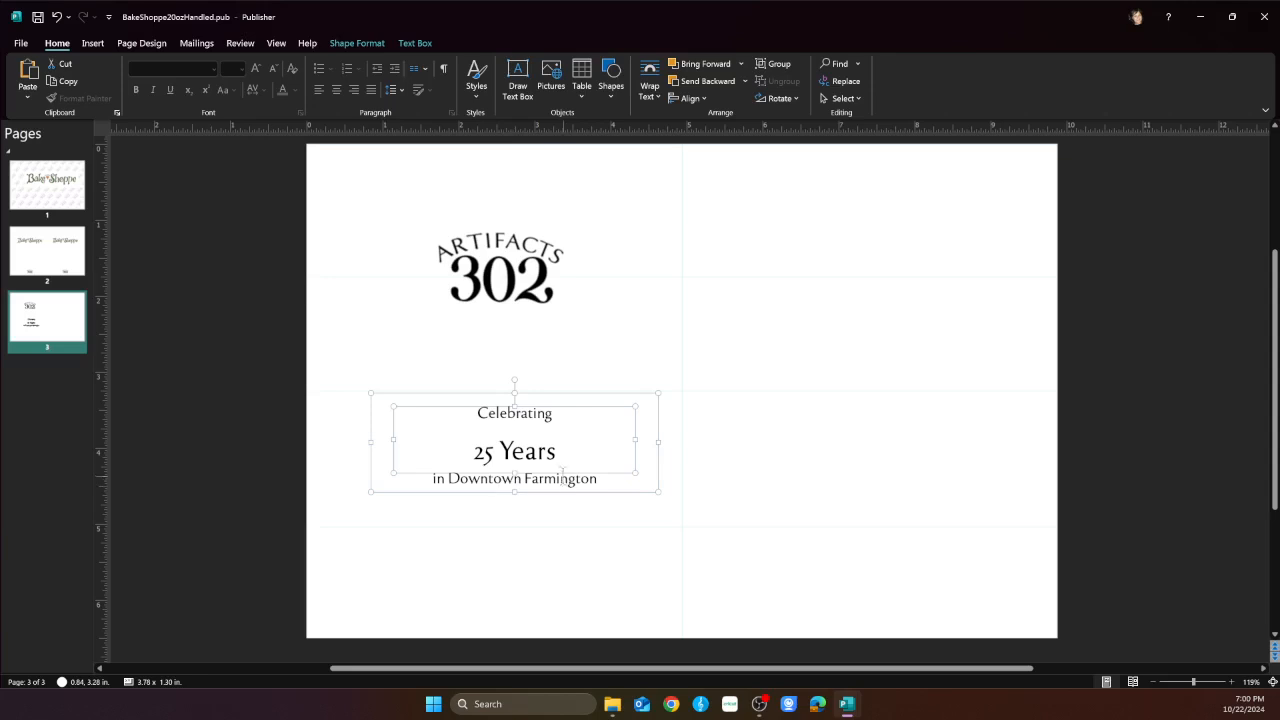
{"action": "left_click_drag", "start_coordinate": [513, 470], "coordinate": [518, 458]}
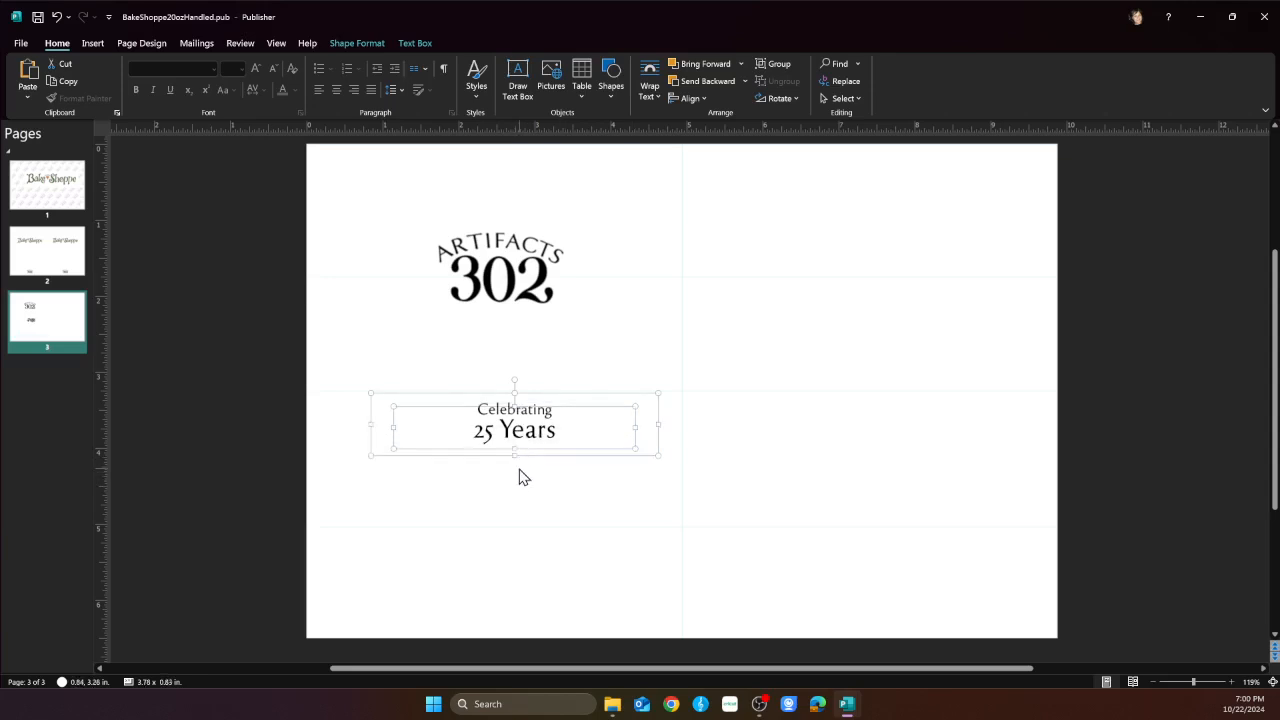
{"action": "left_click_drag", "start_coordinate": [518, 472], "coordinate": [521, 485]}
{"action": "left_click", "coordinate": [528, 492]}
{"action": "left_click", "coordinate": [518, 453]}
{"action": "left_click_drag", "start_coordinate": [514, 455], "coordinate": [518, 520]}
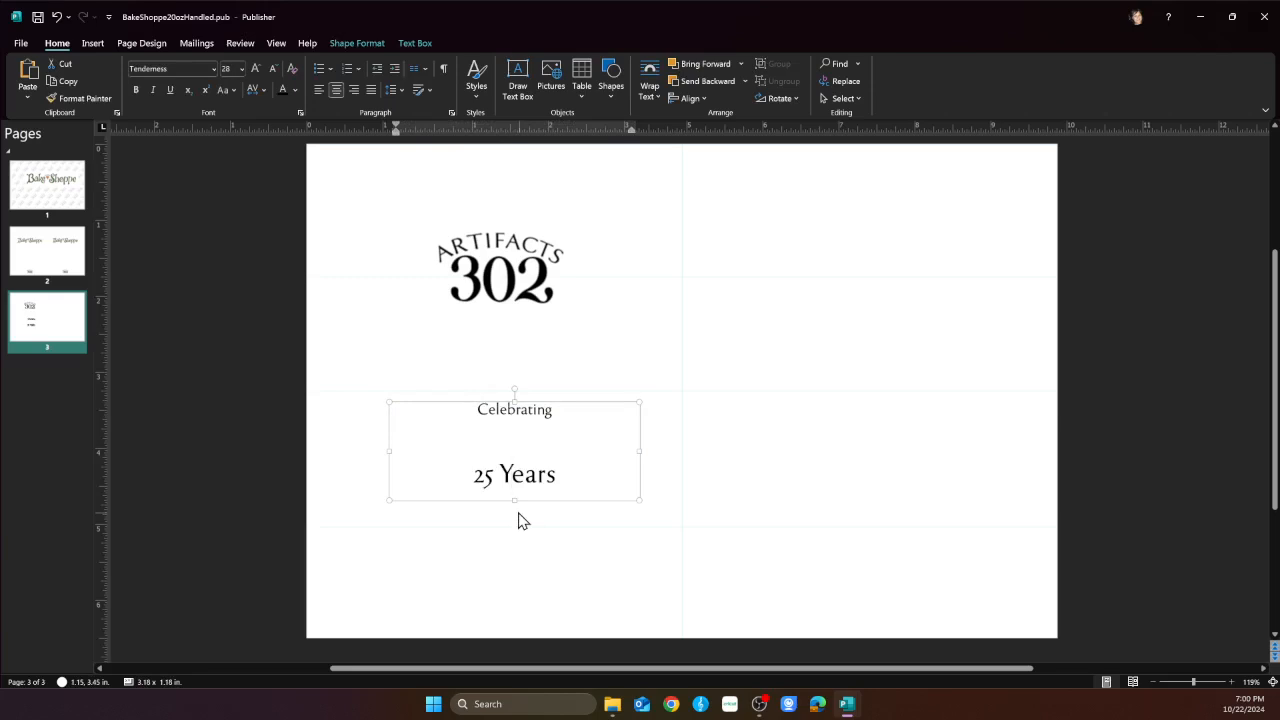
{"action": "key", "text": "ctrl+z"}
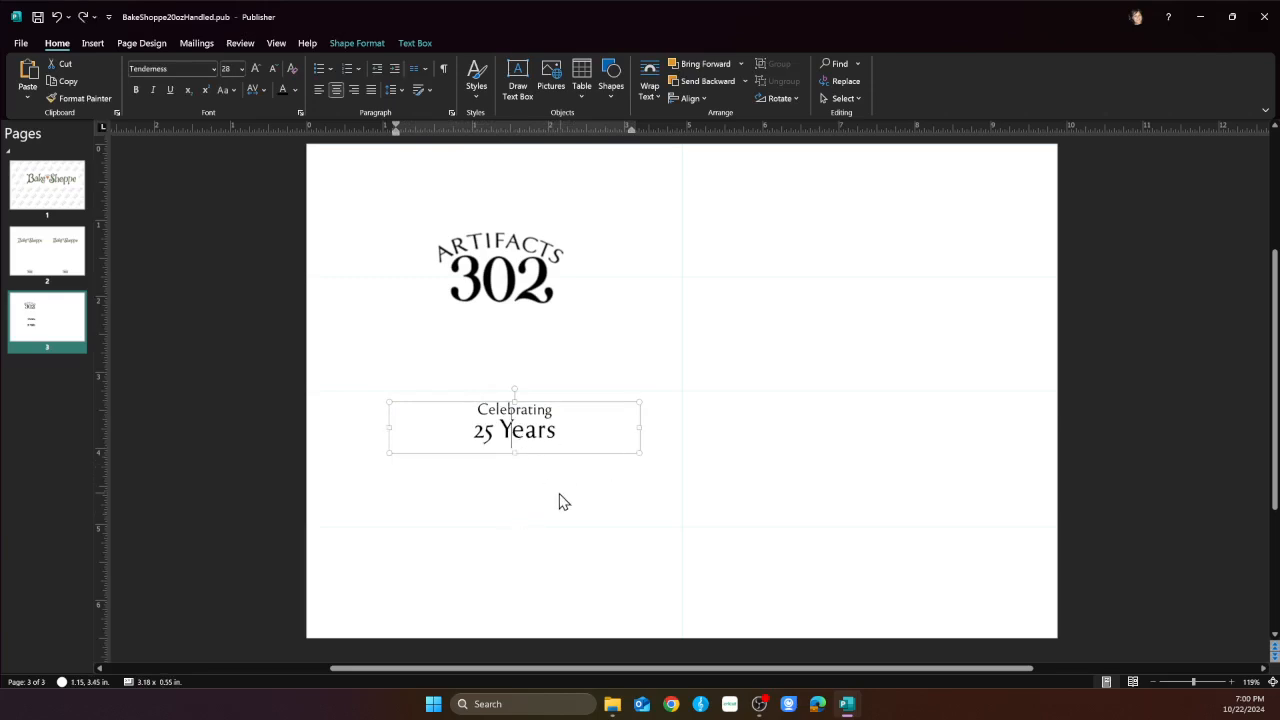
Enlarge the outer text box containing "Celebrating" and "in Downtown Farmington" to about 3.78 x 1.54 in
{"action": "left_click", "coordinate": [550, 408]}
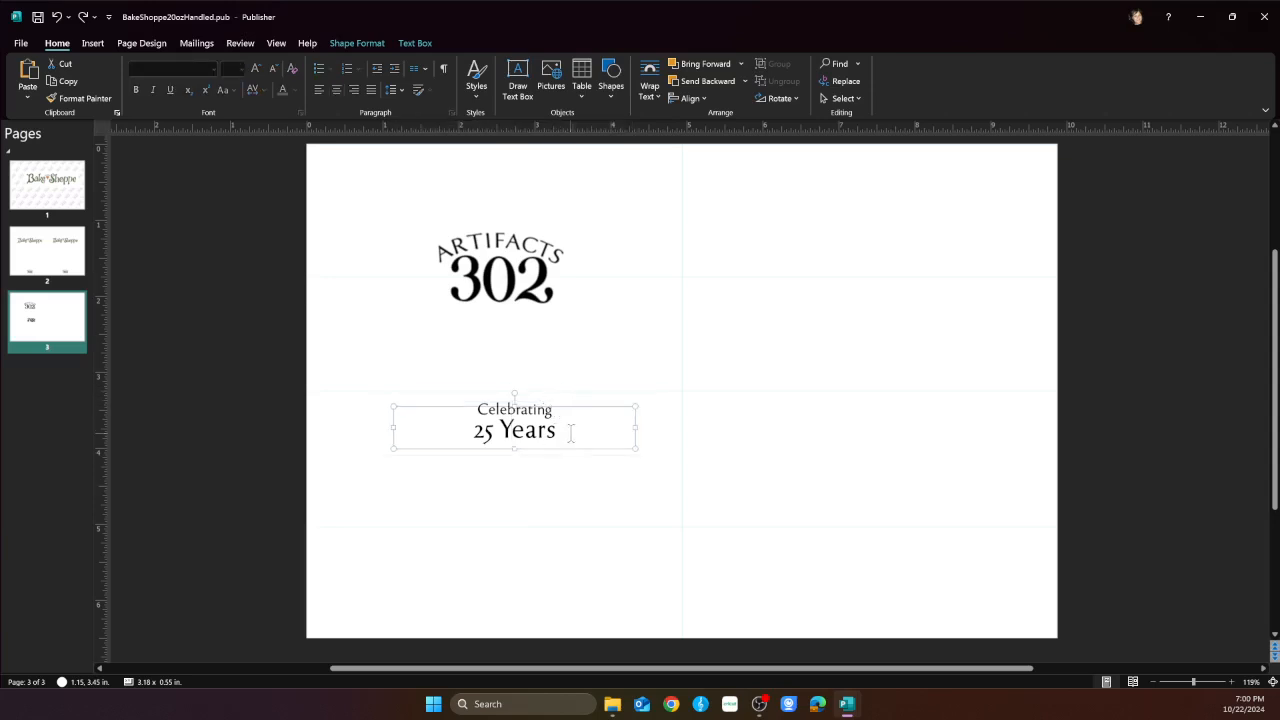
{"action": "left_click", "coordinate": [551, 486]}
{"action": "left_click", "coordinate": [503, 457]}
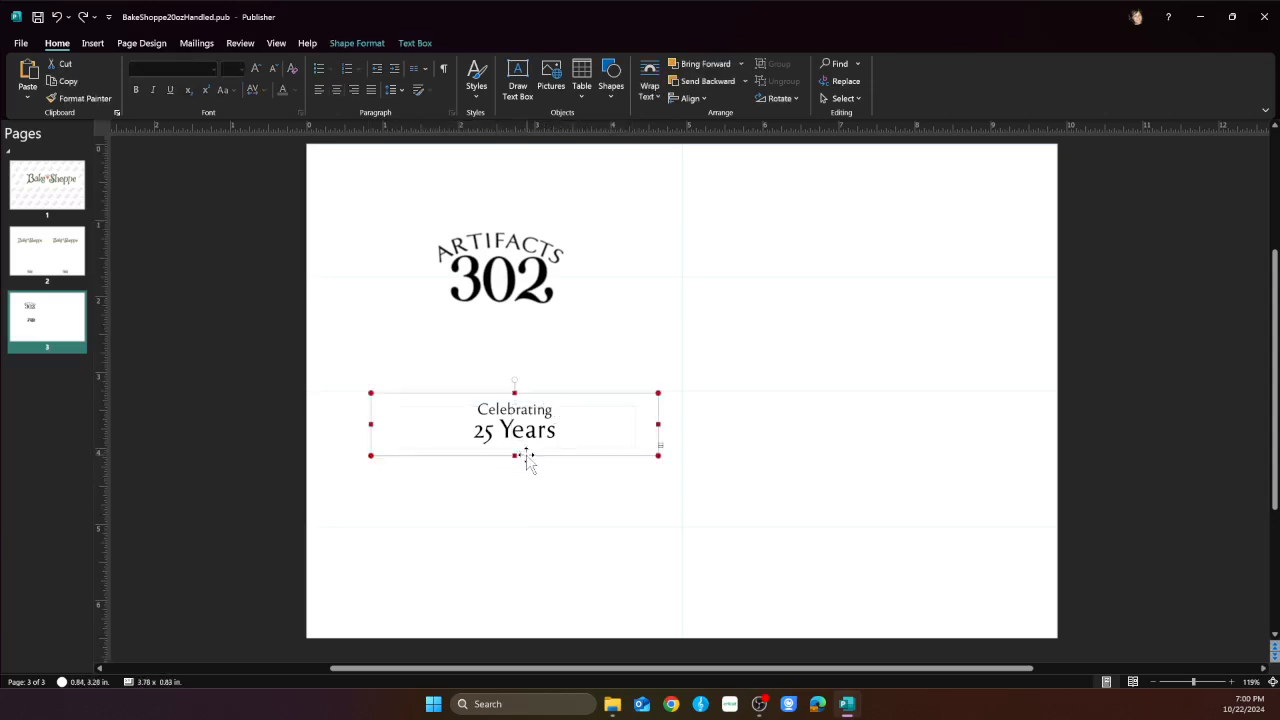
{"action": "left_click_drag", "start_coordinate": [515, 457], "coordinate": [516, 505]}
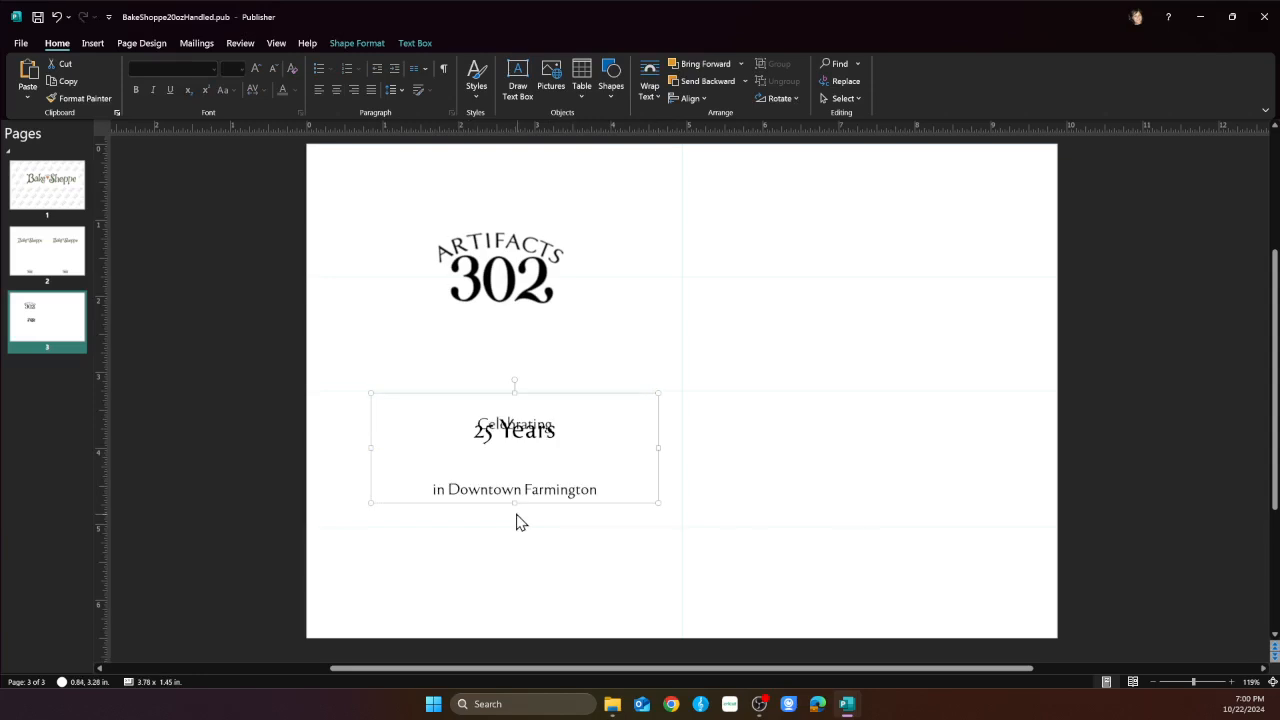
{"action": "left_click", "coordinate": [520, 489]}
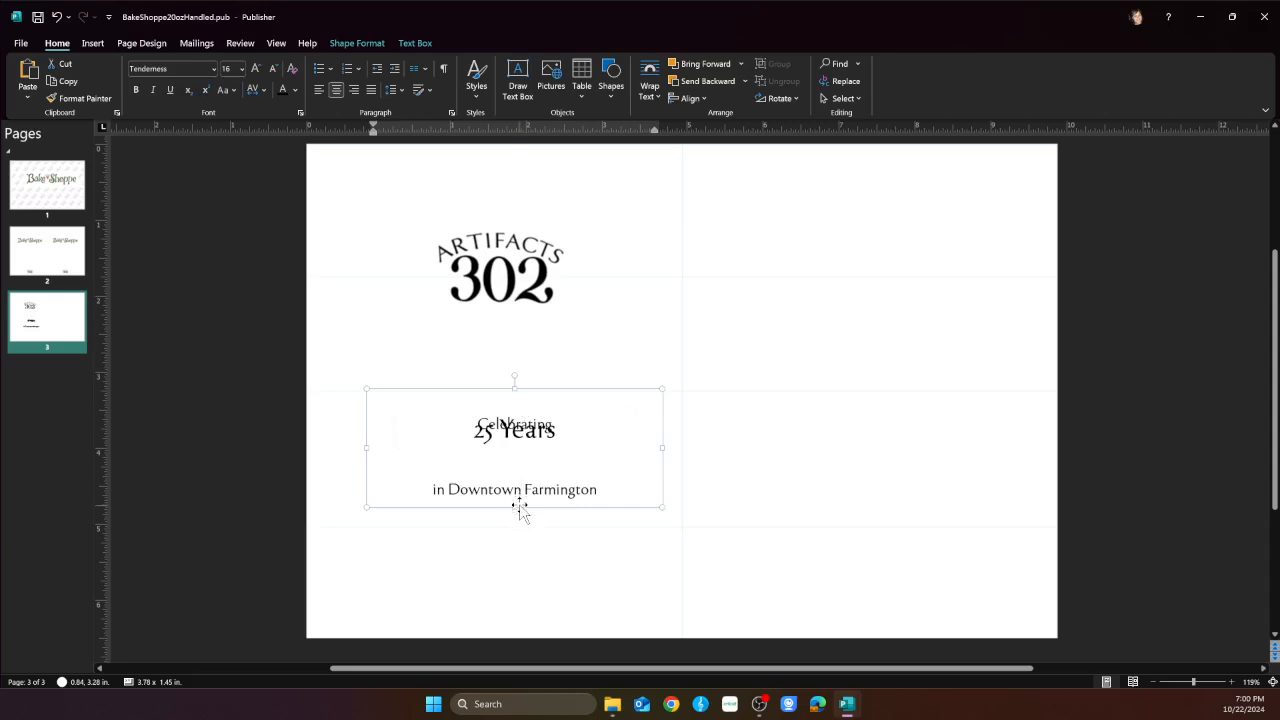
{"action": "mouse_move", "coordinate": [513, 510]}
{"action": "left_mouse_down"}
{"action": "mouse_move", "coordinate": [514, 471]}
{"action": "mouse_move", "coordinate": [515, 516]}
{"action": "left_mouse_up"}
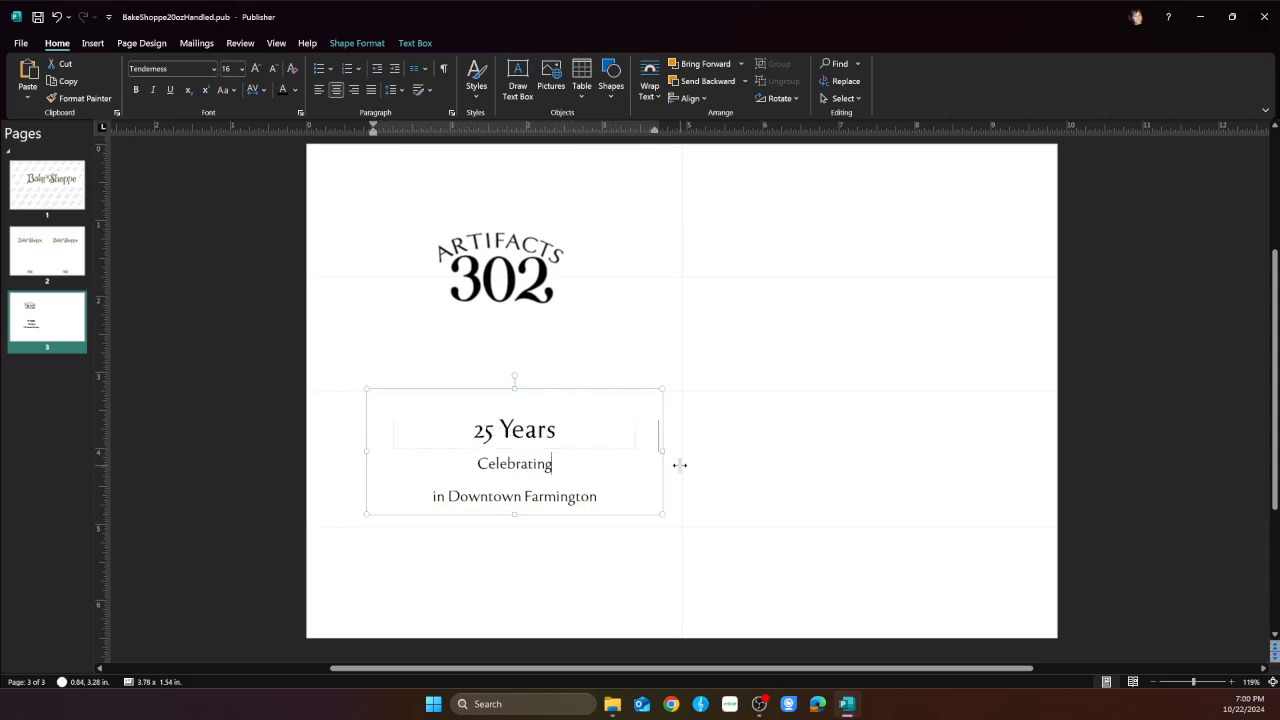
Restore the blank line between "Celebrating" and "in Downtown Farmington" and shorten their text box to about 1.47 in tall
{"action": "key", "text": "Escape"}
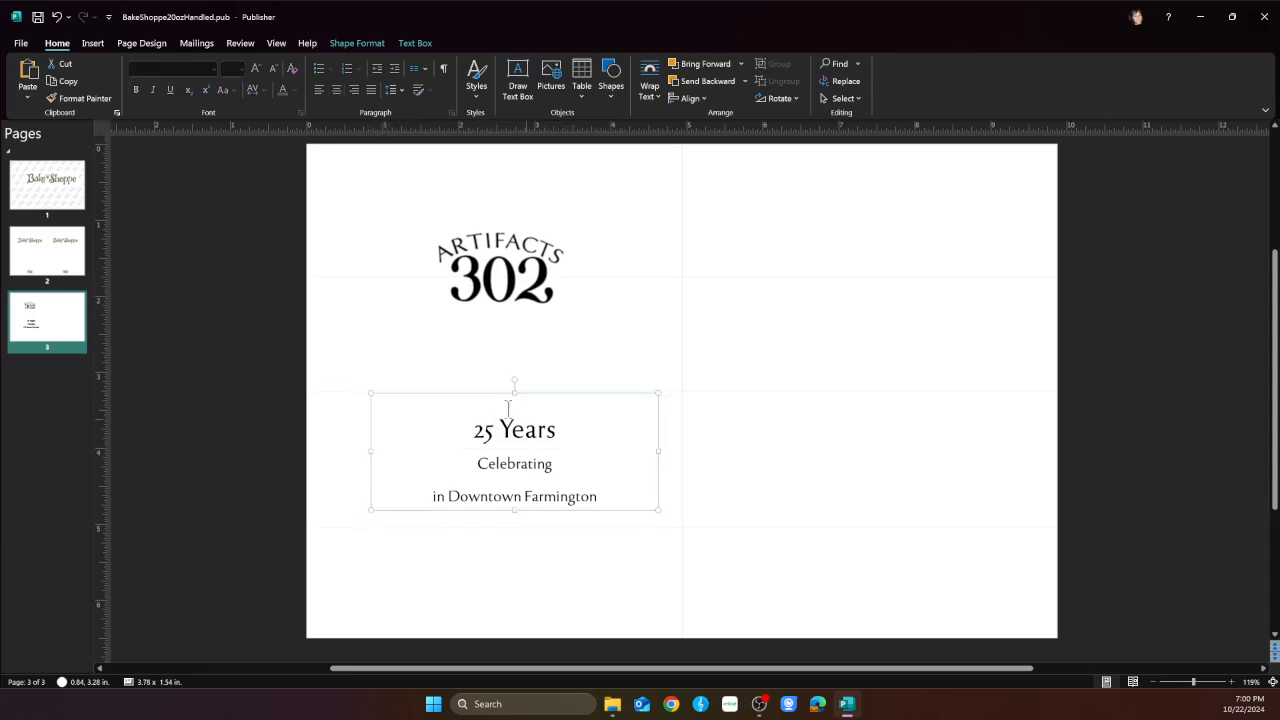
{"action": "left_click", "coordinate": [458, 470]}
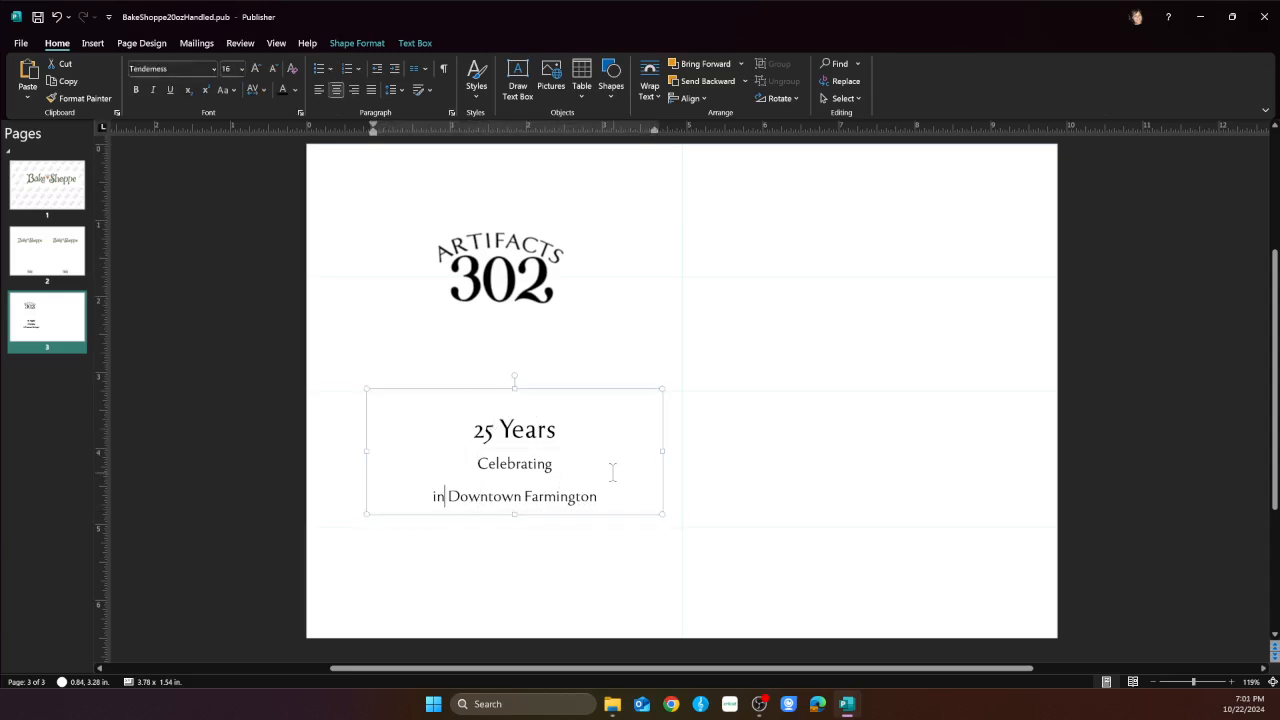
{"action": "key", "text": "BackSpace"}
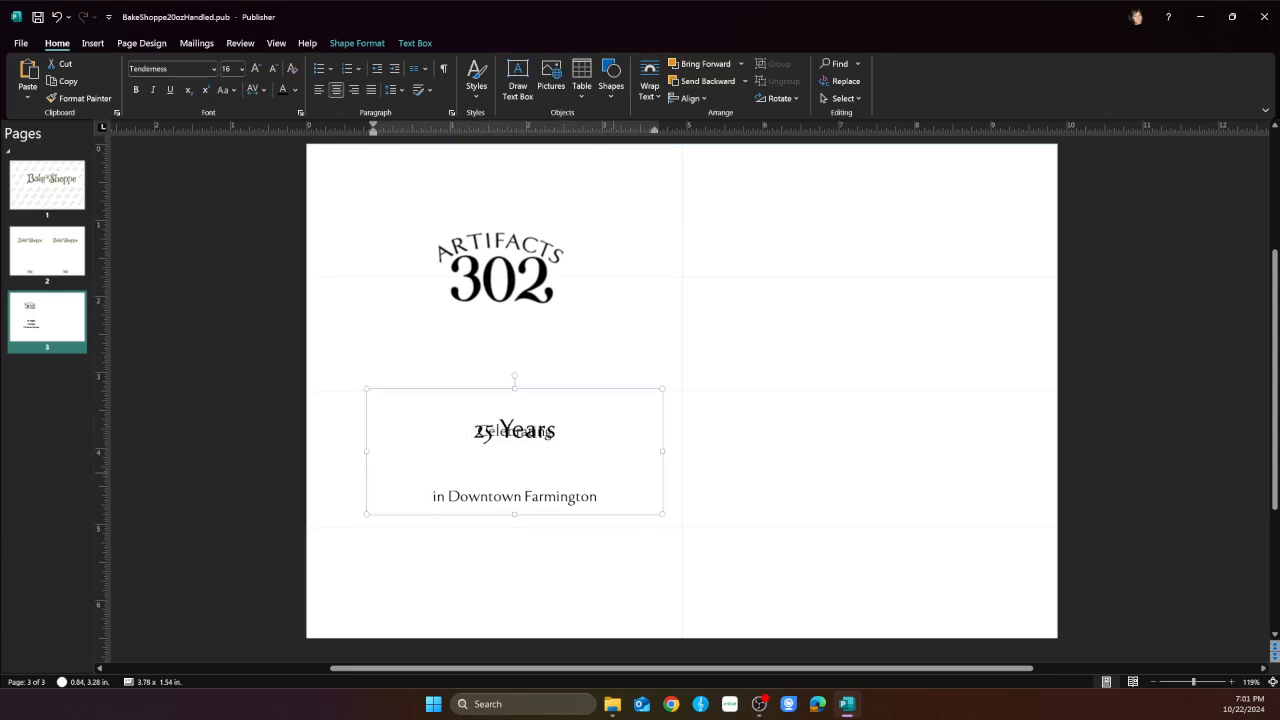
{"action": "left_click_drag", "start_coordinate": [515, 387], "coordinate": [514, 398]}
Move the "25 Years" text box into the gap between "Celebrating" and "in Downtown Farmington", at about 1.16, 3.89 in
{"action": "left_click", "coordinate": [547, 449]}
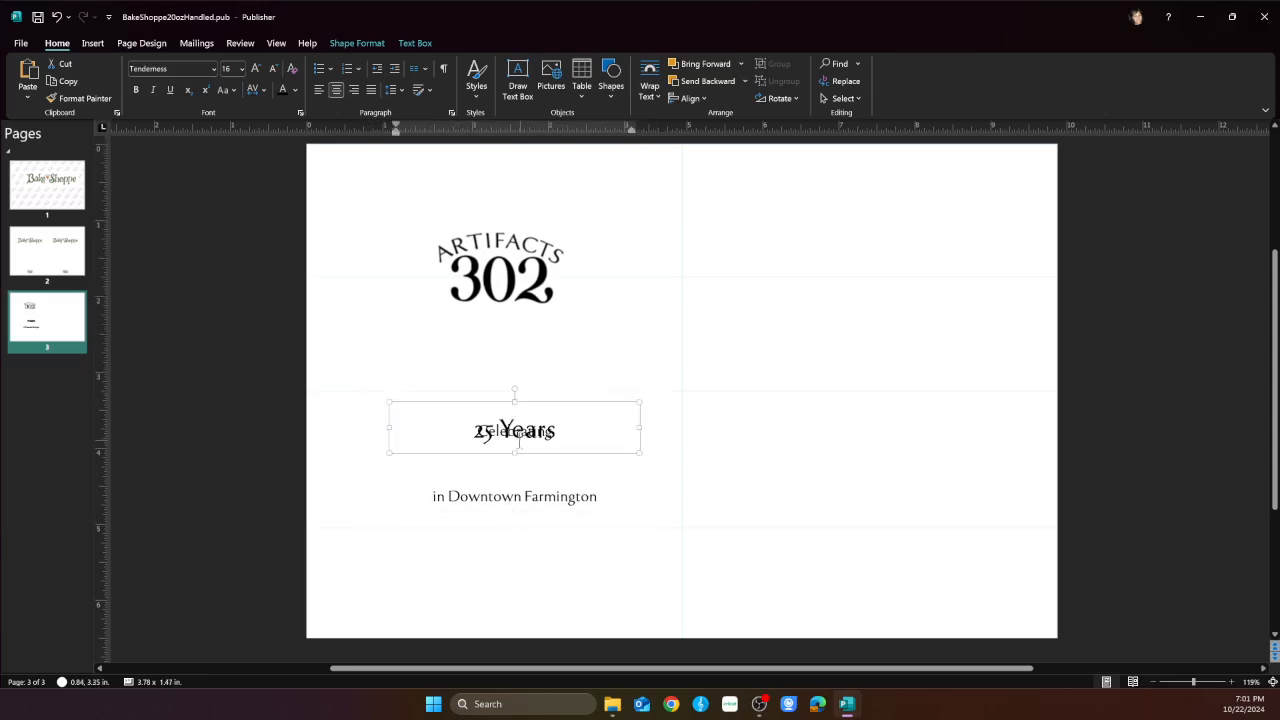
{"action": "left_click", "coordinate": [546, 453]}
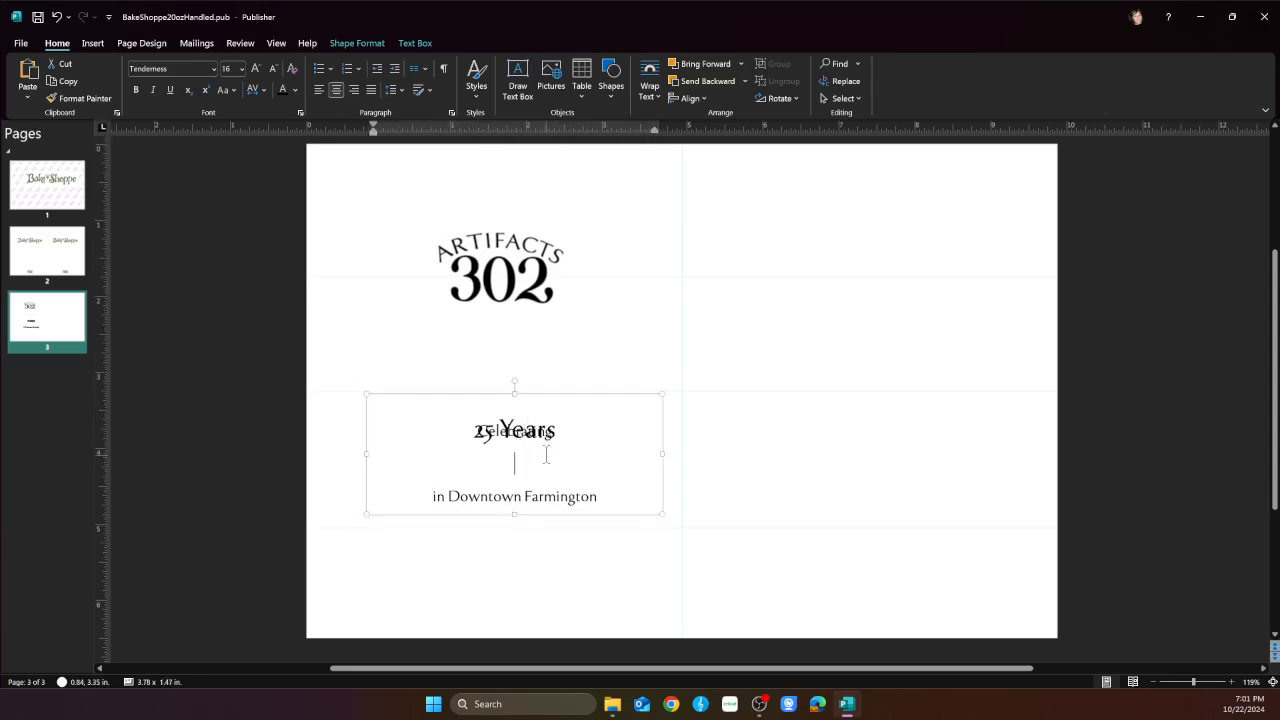
{"action": "left_click", "coordinate": [532, 403]}
{"action": "left_click_drag", "start_coordinate": [532, 403], "coordinate": [549, 450]}
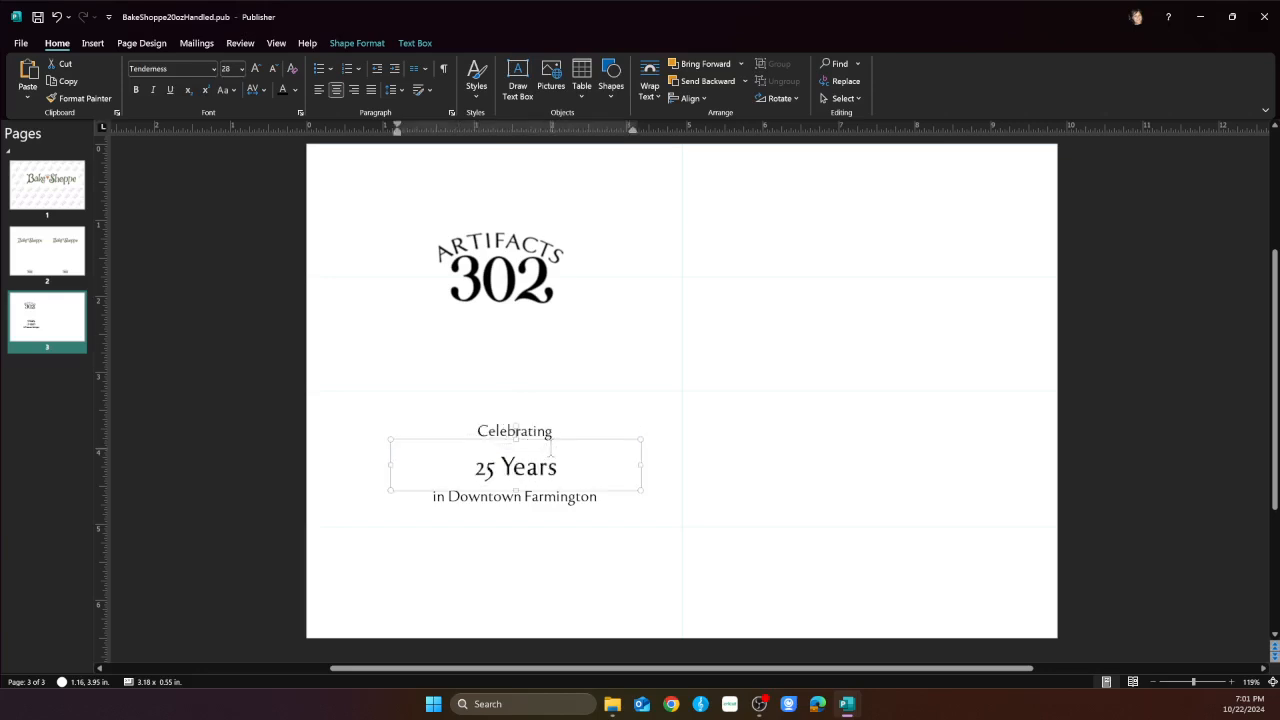
{"action": "left_click", "coordinate": [526, 428]}
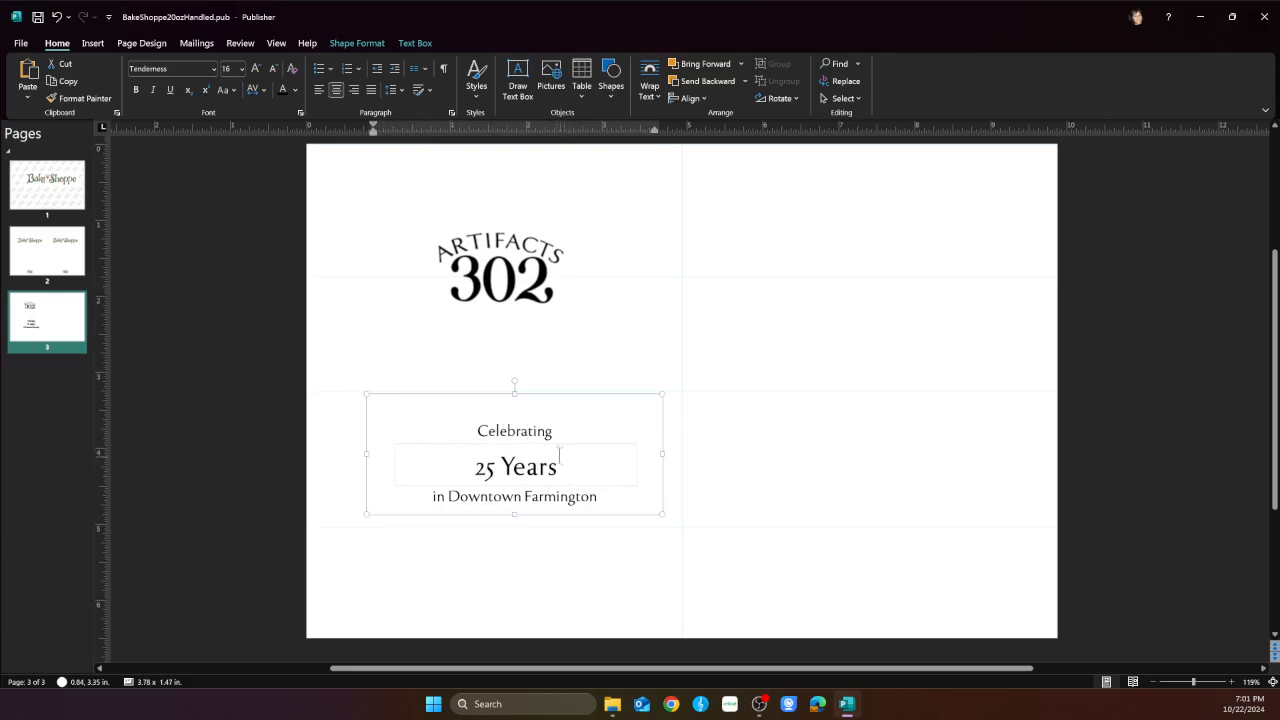
{"action": "left_click", "coordinate": [551, 436]}
{"action": "left_click_drag", "start_coordinate": [551, 436], "coordinate": [556, 442]}
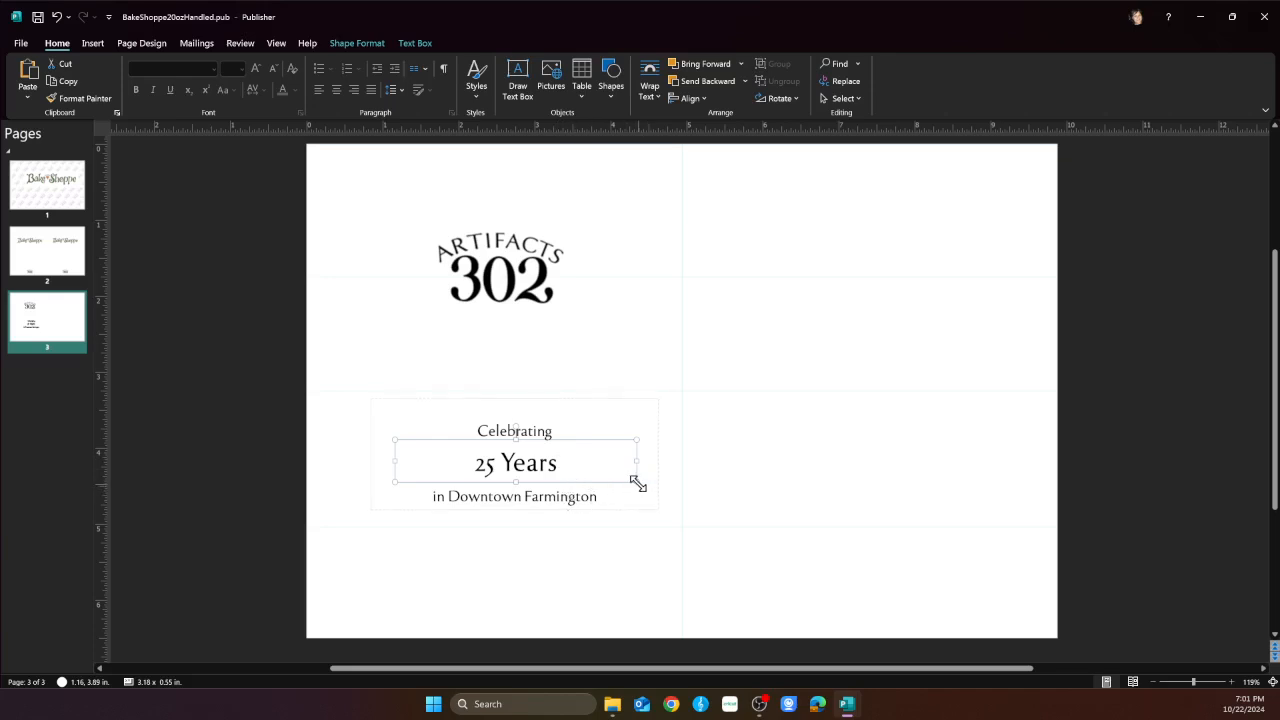
Resize the "25 Years" text box to about 3.25 x 0.68 in and enlarge its text to 36 pt
{"action": "left_click_drag", "start_coordinate": [637, 484], "coordinate": [674, 493]}
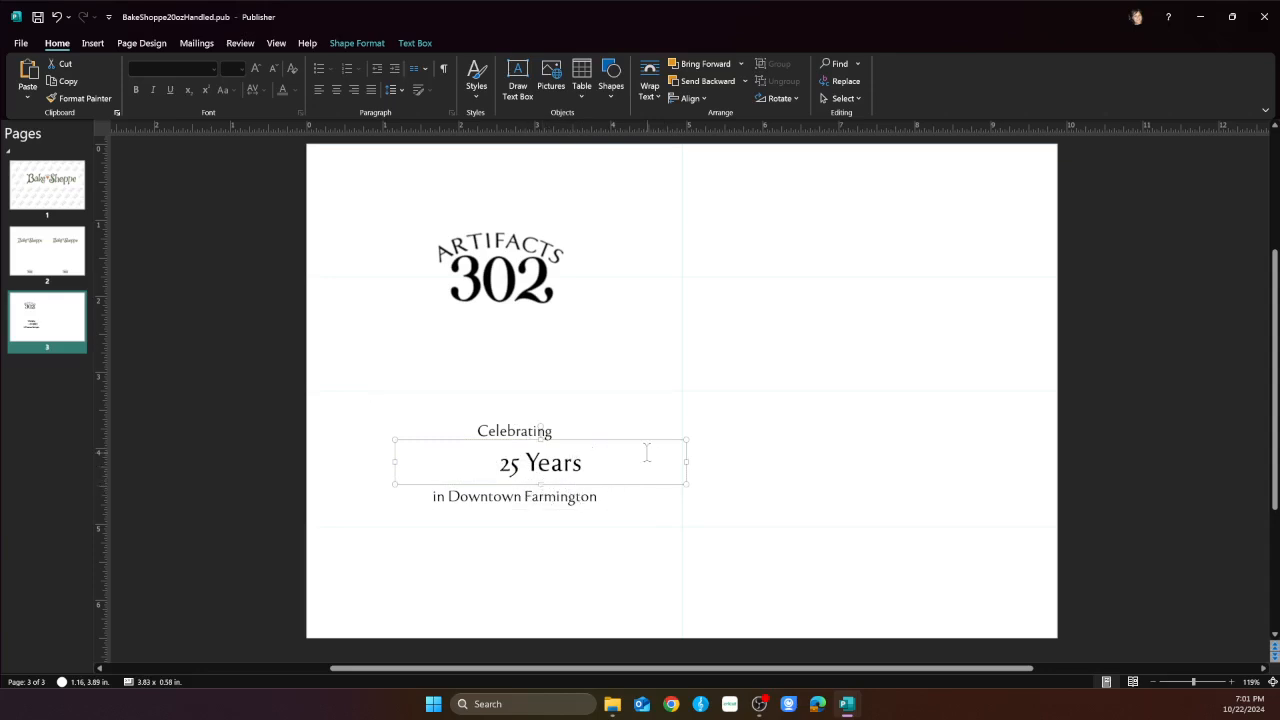
{"action": "left_click_drag", "start_coordinate": [684, 484], "coordinate": [620, 499]}
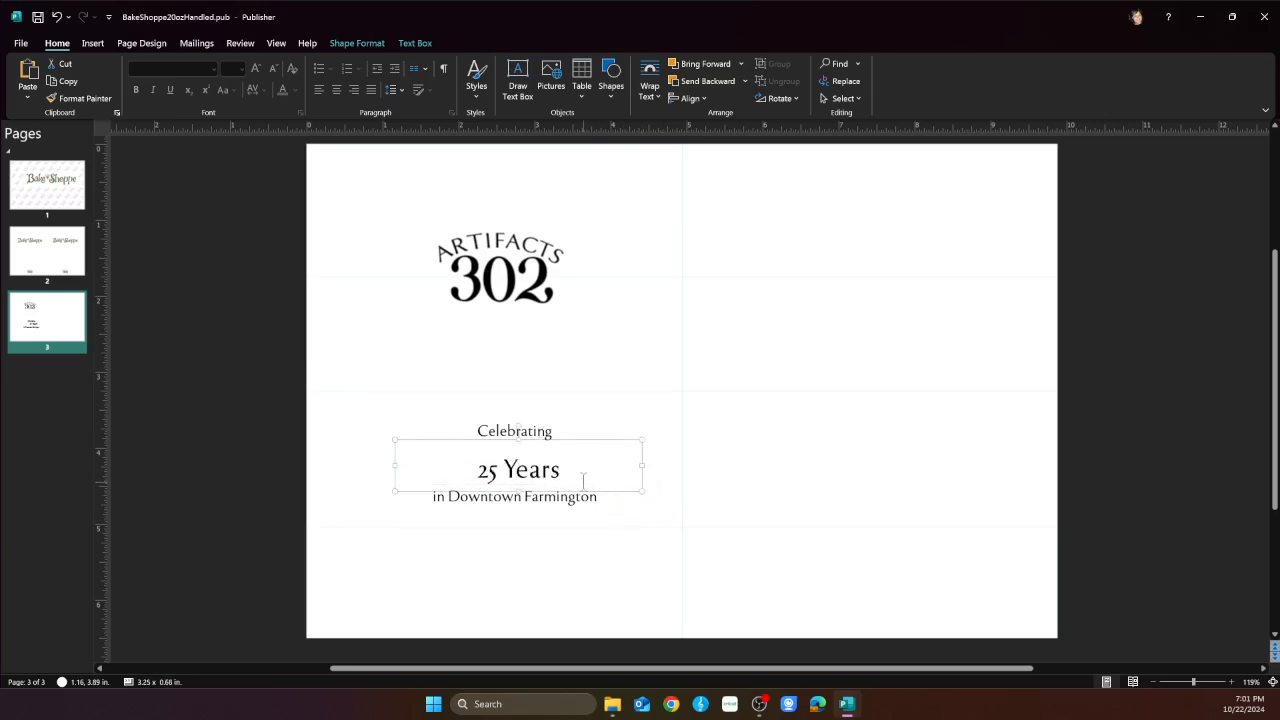
{"action": "left_click", "coordinate": [583, 481]}
{"action": "triple_click", "coordinate": [559, 471]}
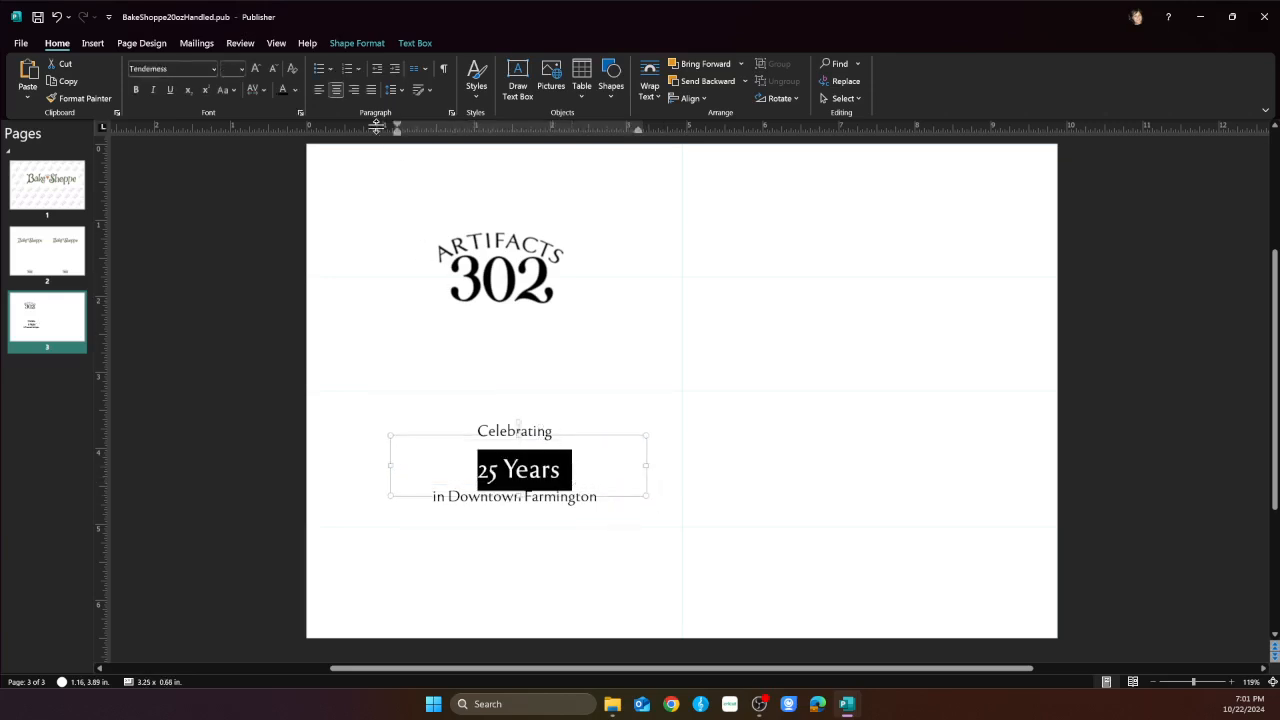
{"action": "left_click", "coordinate": [258, 67]}
{"action": "left_click", "coordinate": [258, 67]}
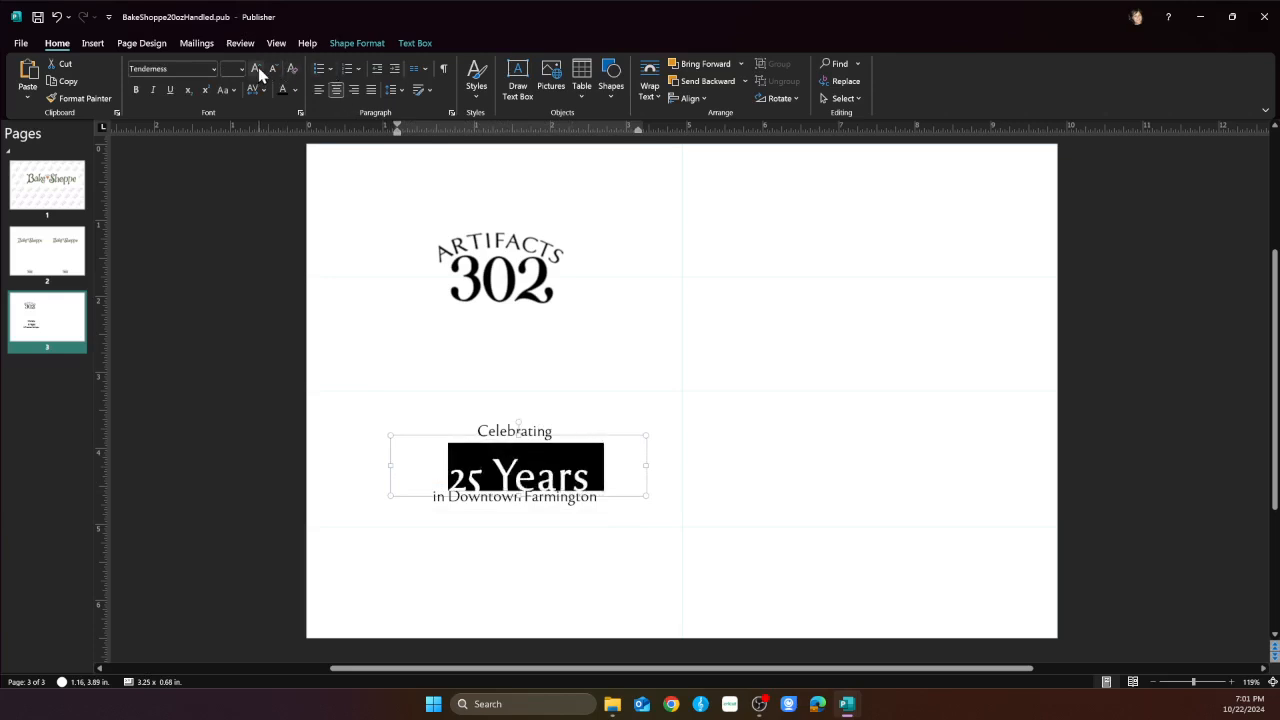
{"action": "left_click", "coordinate": [271, 68]}
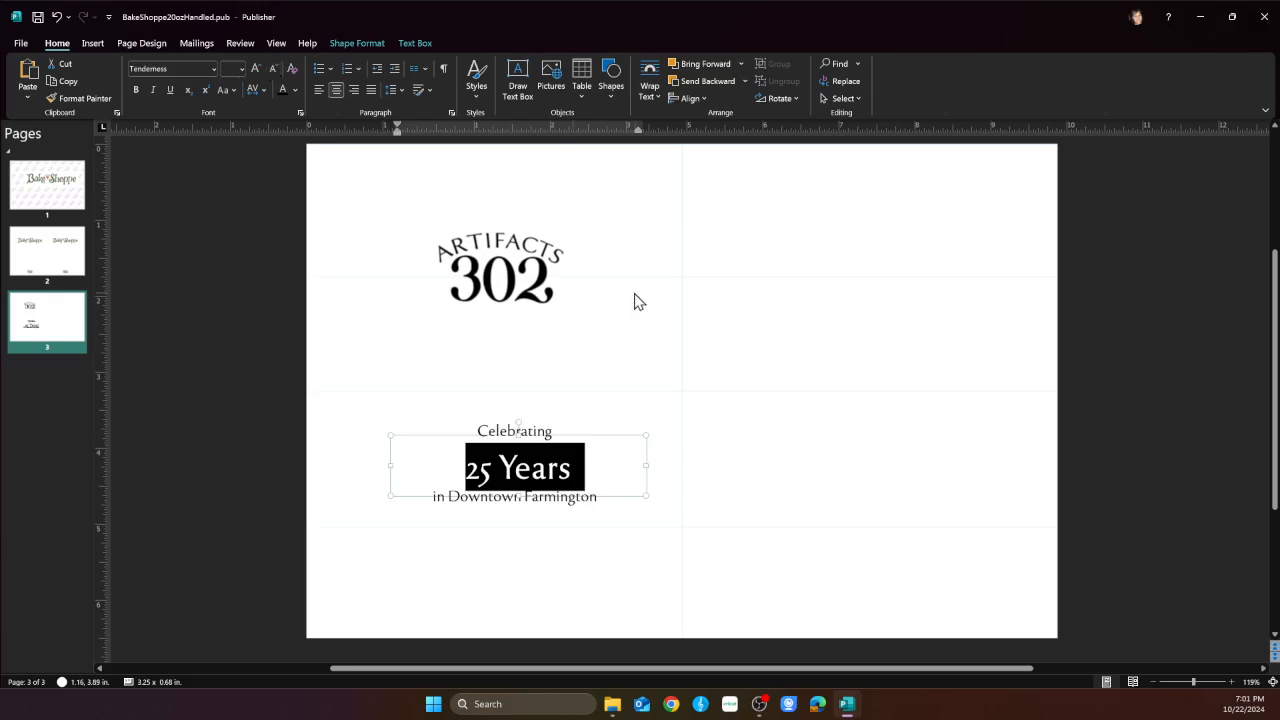
{"action": "left_click", "coordinate": [614, 586]}
Move the "25 Years" box up close beneath "Celebrating" and align the centers of both text boxes
{"action": "left_click", "coordinate": [519, 447]}
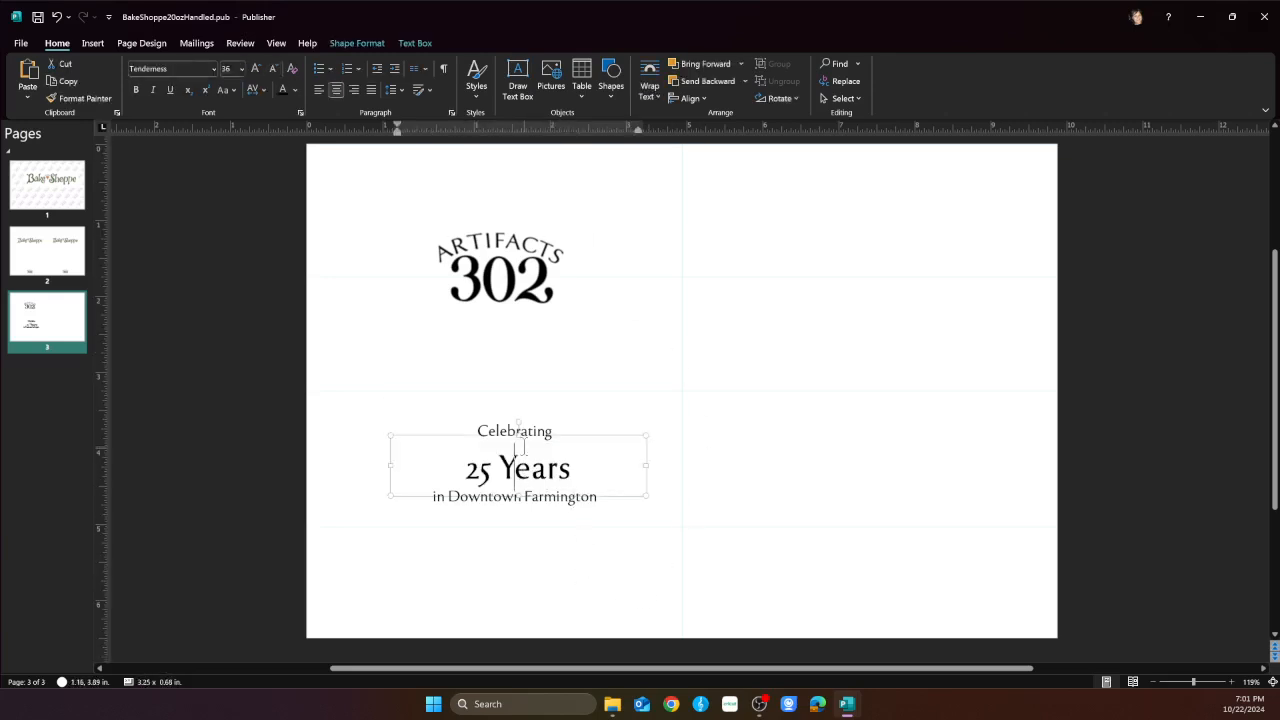
{"action": "left_click_drag", "start_coordinate": [471, 434], "coordinate": [470, 428]}
{"action": "left_click_drag", "start_coordinate": [655, 581], "coordinate": [400, 403]}
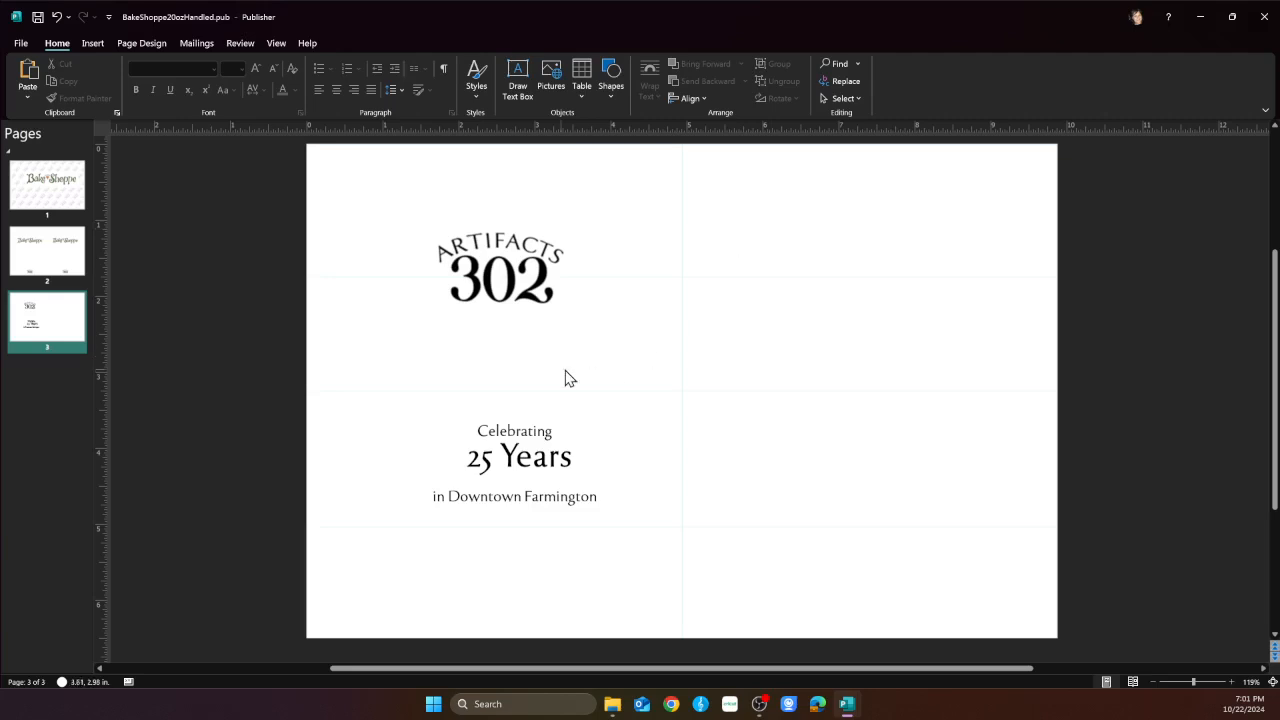
{"action": "left_click_drag", "start_coordinate": [315, 372], "coordinate": [773, 576]}
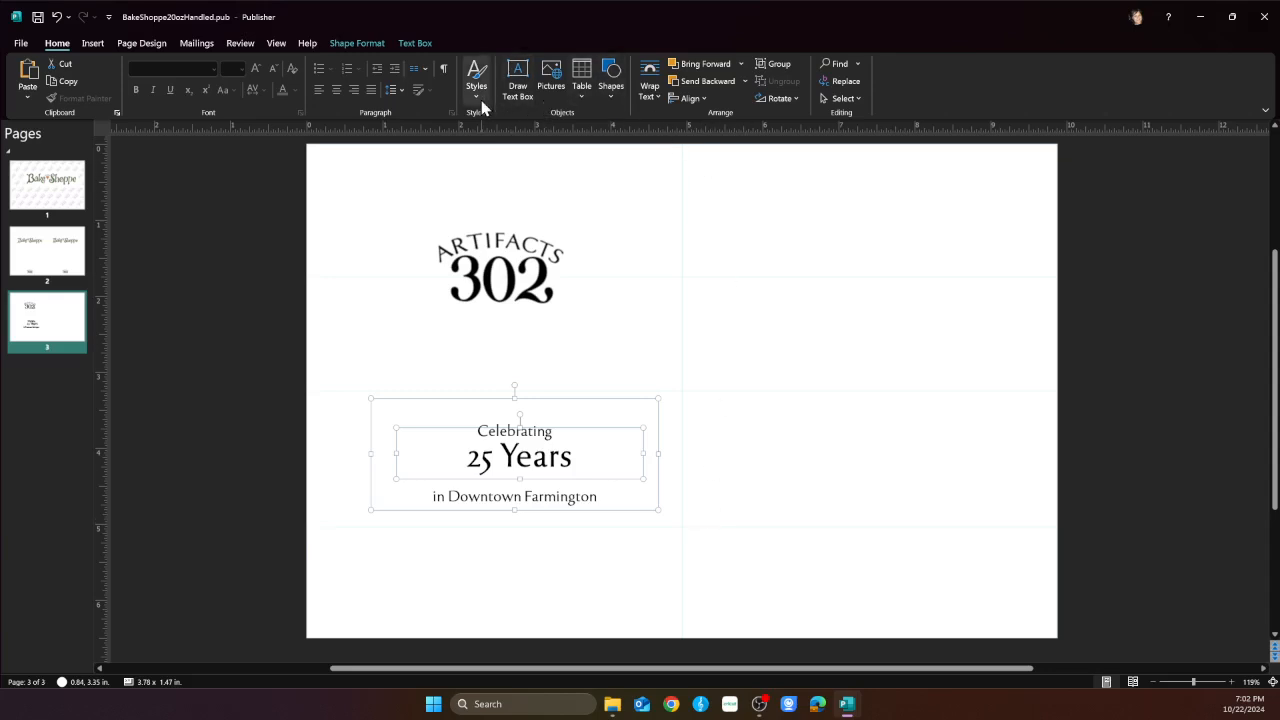
{"action": "left_click", "coordinate": [704, 98]}
{"action": "left_click", "coordinate": [703, 138]}
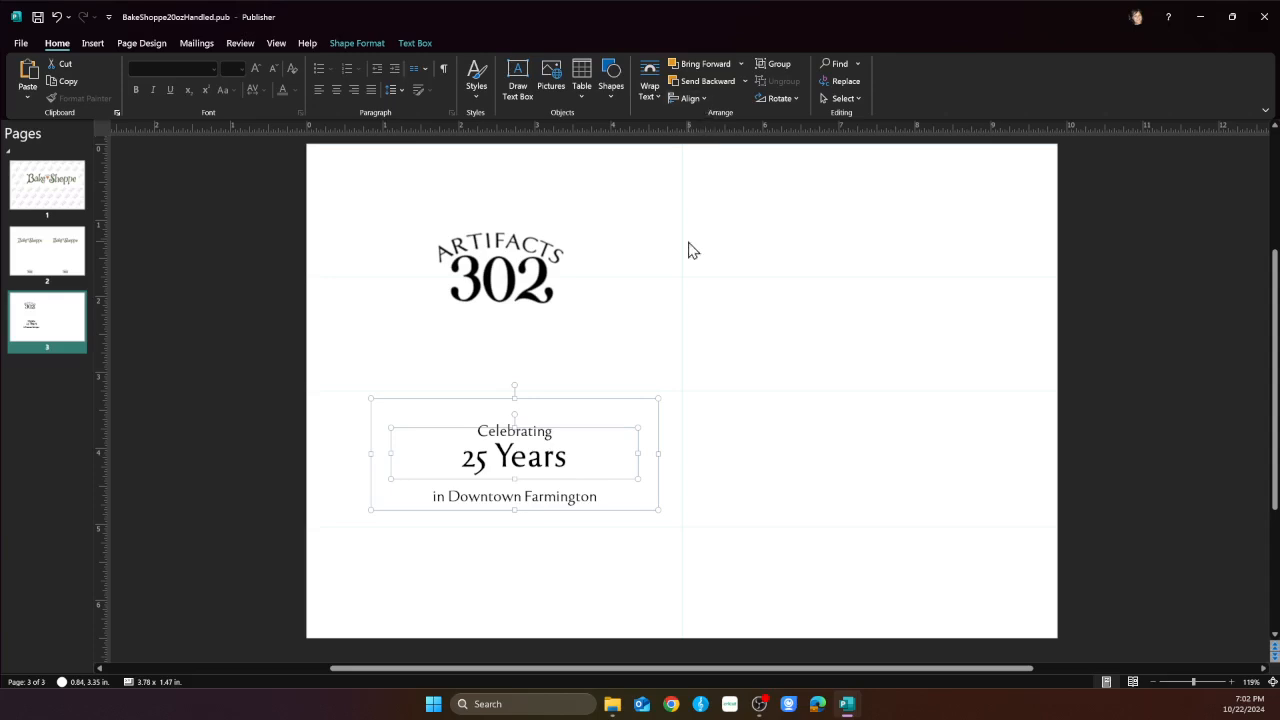
Nudge the "25 Years" text box slightly downward below "Celebrating"
{"action": "left_click", "coordinate": [513, 490]}
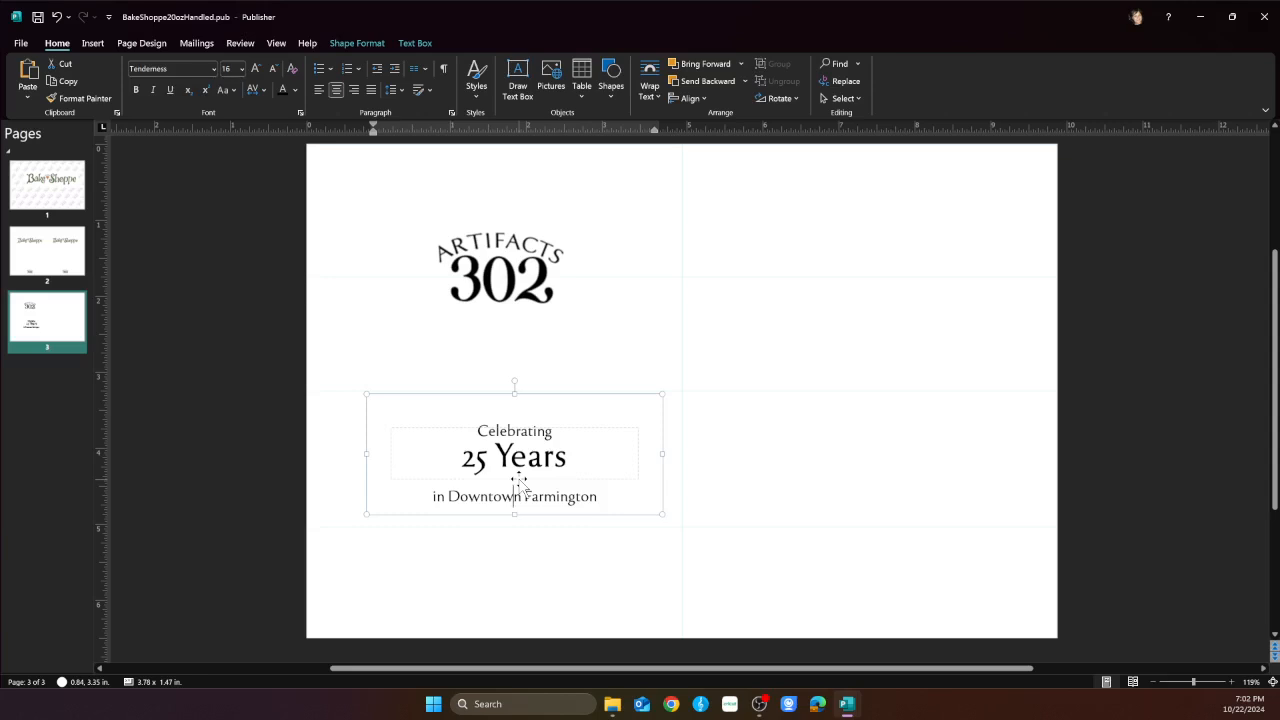
{"action": "left_click", "coordinate": [519, 479]}
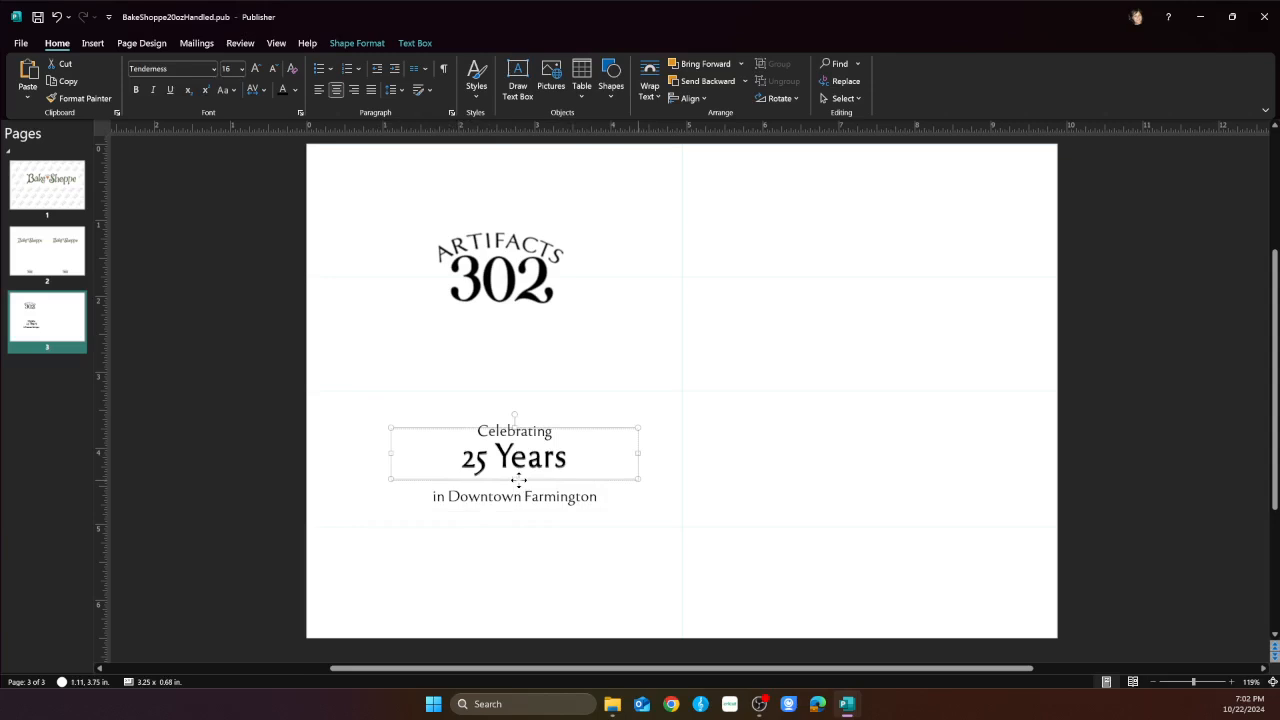
{"action": "left_click", "coordinate": [519, 479]}
Copy the "in Downtown Farmington" line and delete it from the outer text box
{"action": "left_click", "coordinate": [403, 487]}
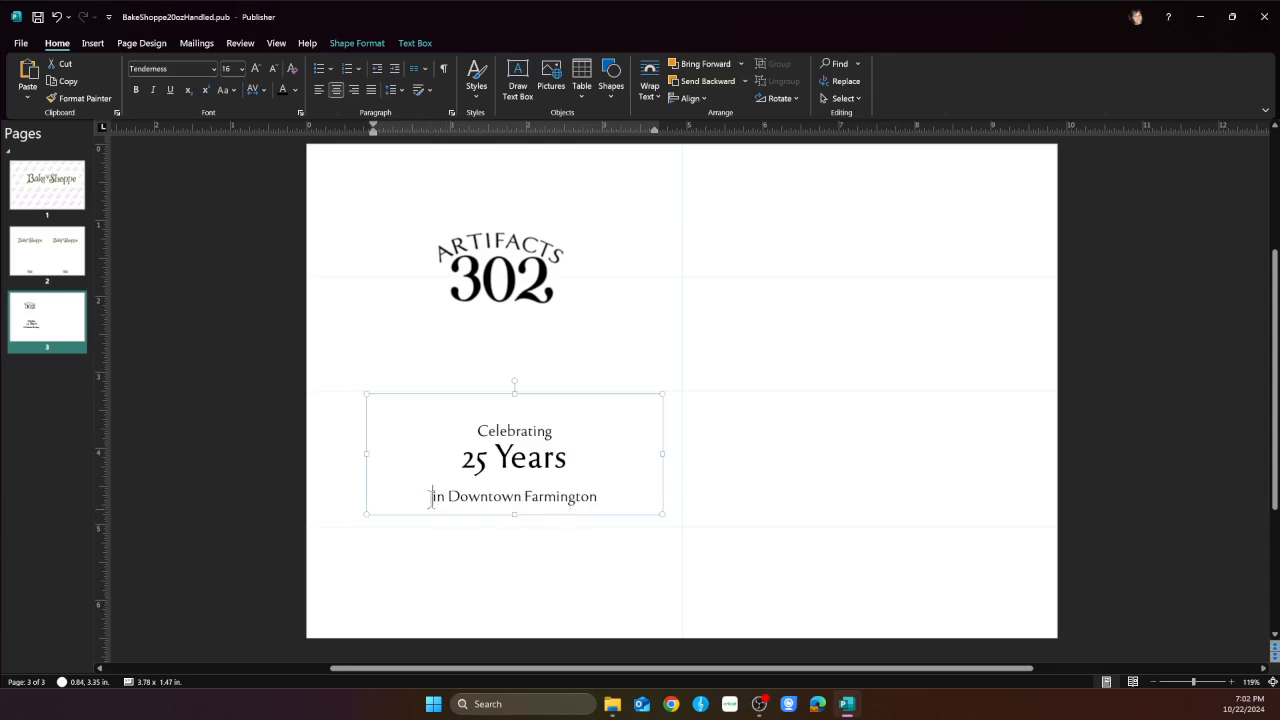
{"action": "left_click_drag", "start_coordinate": [431, 497], "coordinate": [660, 526]}
{"action": "key", "text": "ctrl+c"}
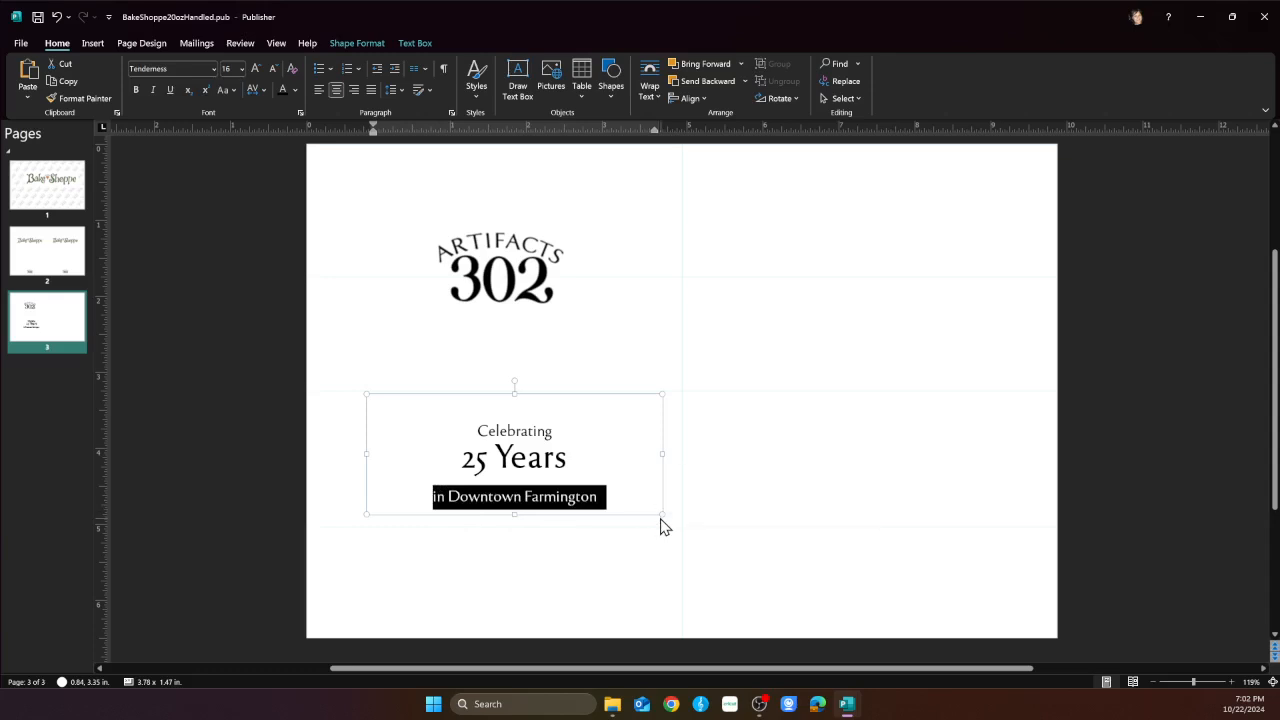
{"action": "key", "text": "Delete"}
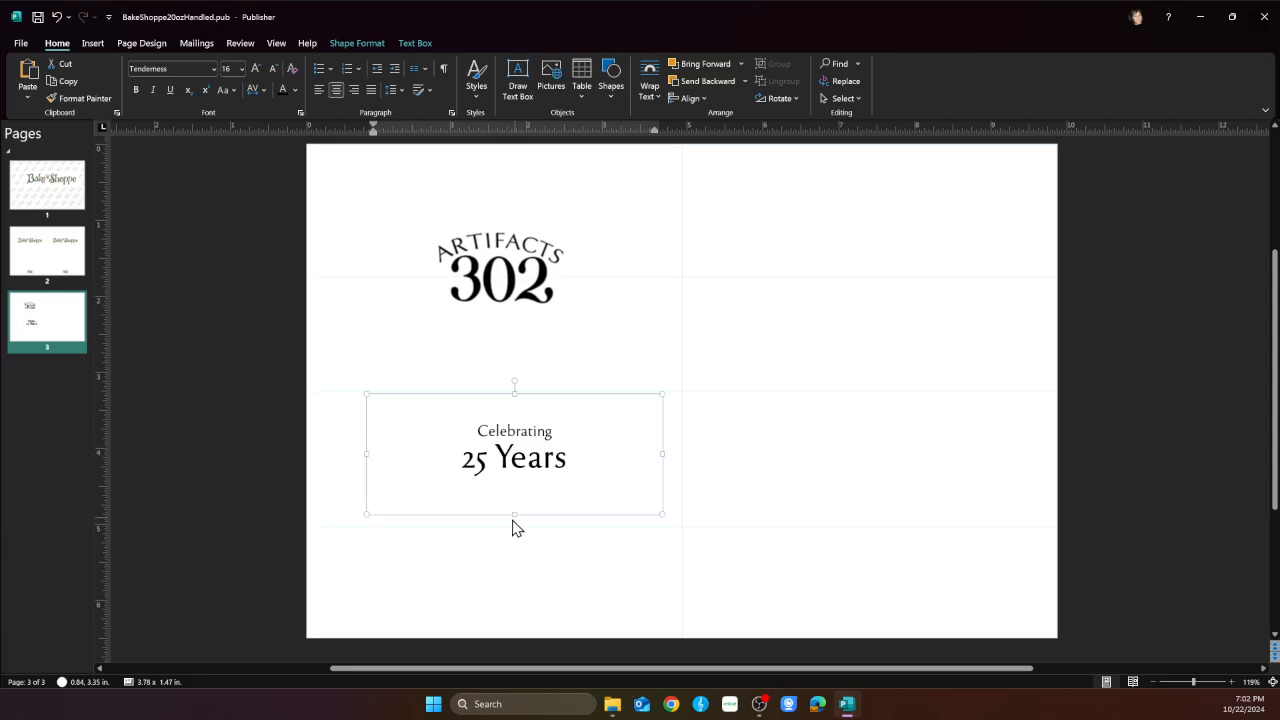
Move the "Celebrating" line down within its text box so it sits below "25 Years"
{"action": "left_click", "coordinate": [578, 431]}
{"action": "key", "text": "alt+shift+Down"}
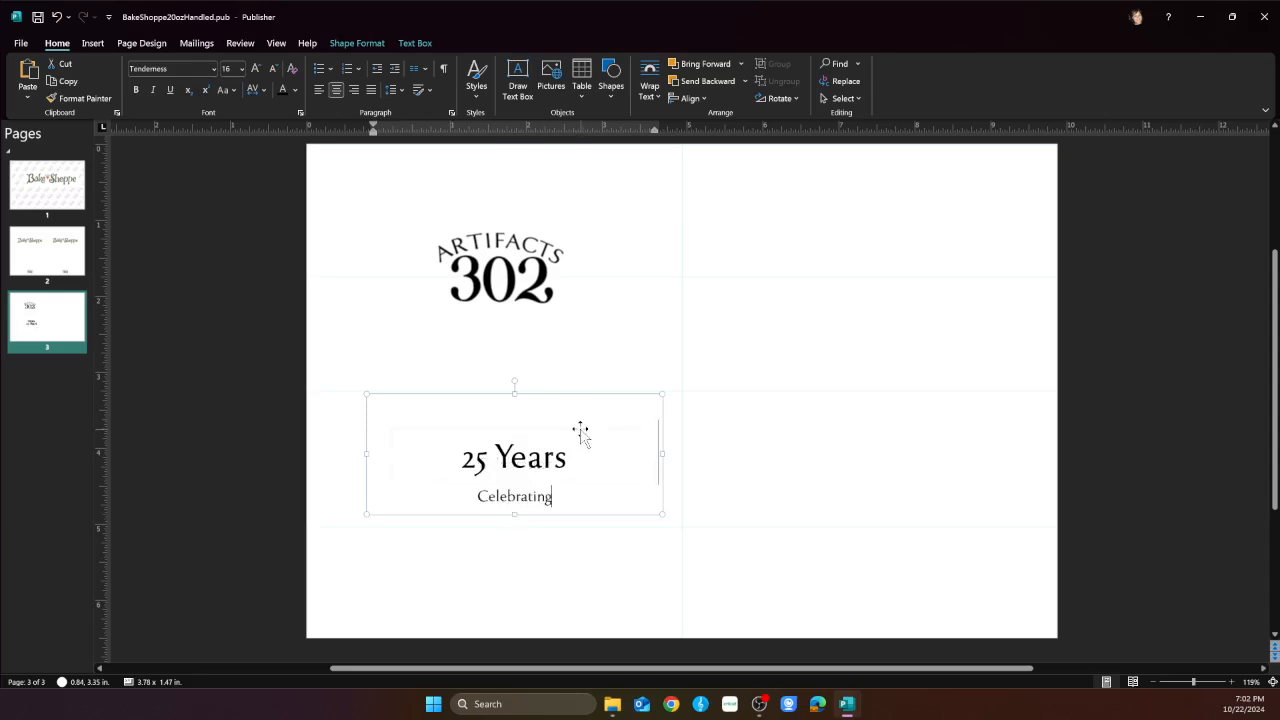
{"action": "left_click", "coordinate": [498, 556]}
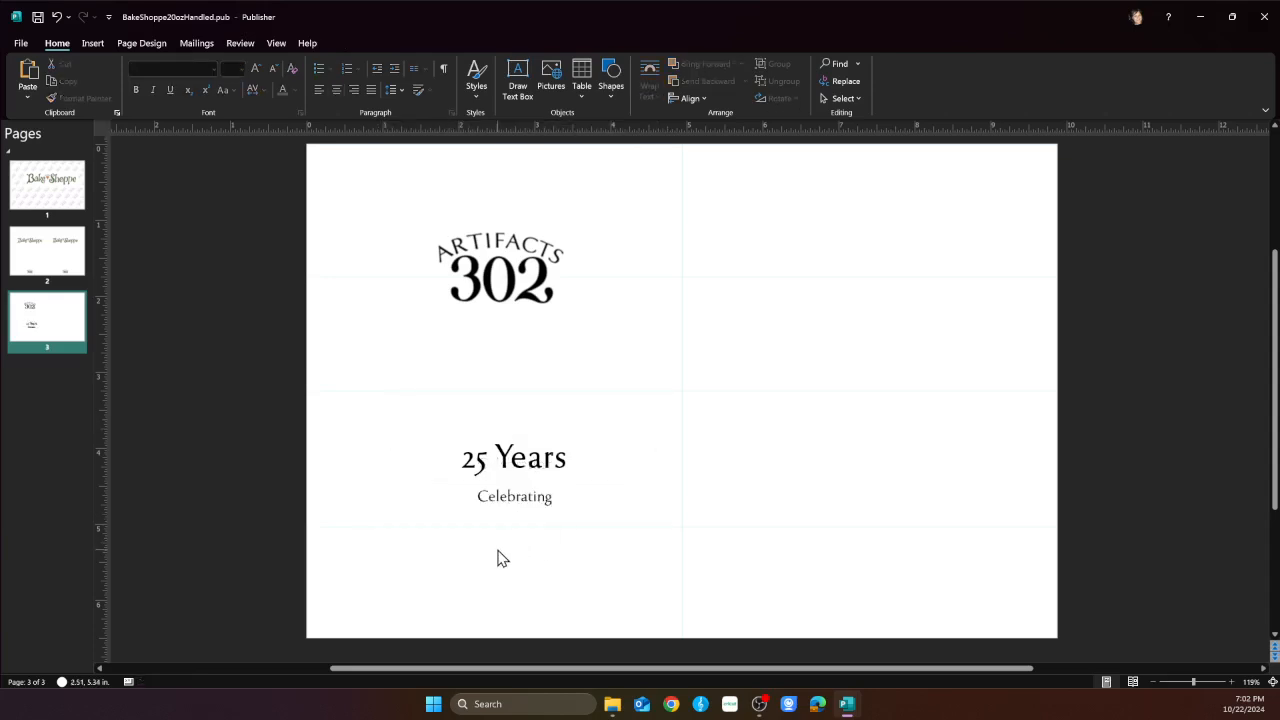
Paste the "in Downtown Farmington" line, resize its text box to about 3.27 x 0.90 in so it fits one line, and place it below "25 Years"
{"action": "key", "text": "ctrl+v"}
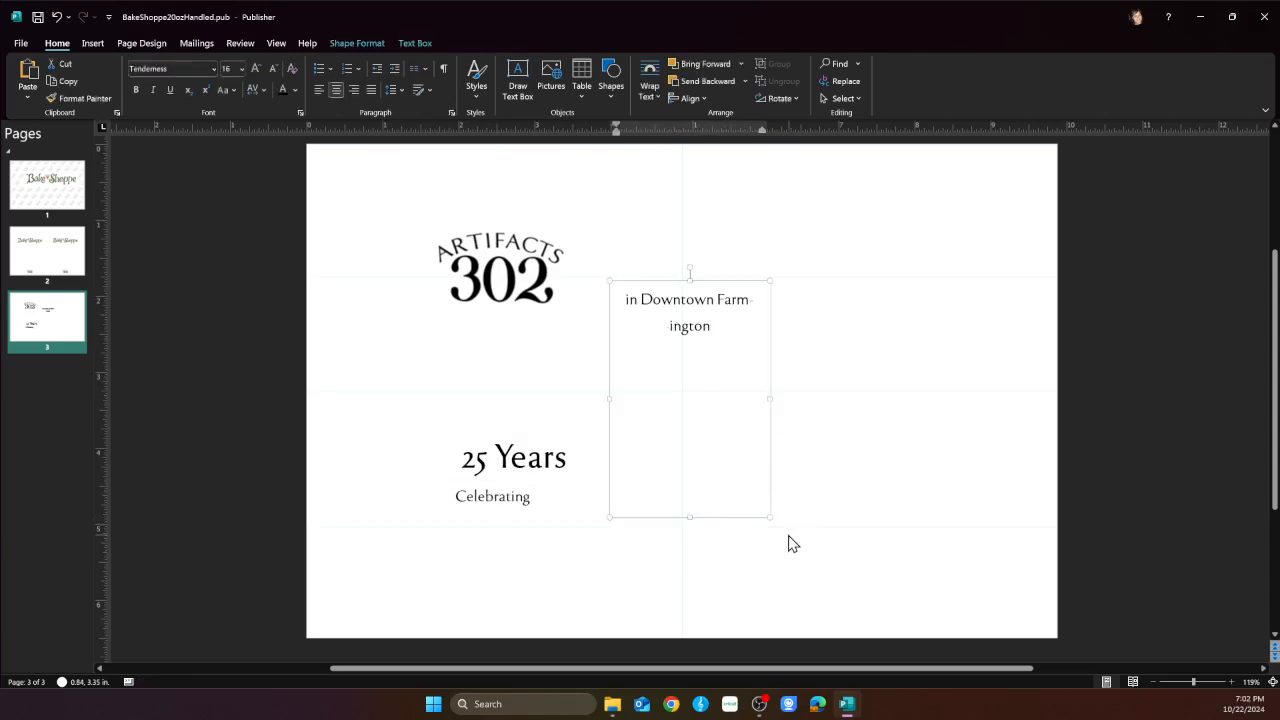
{"action": "left_click_drag", "start_coordinate": [769, 520], "coordinate": [849, 371]}
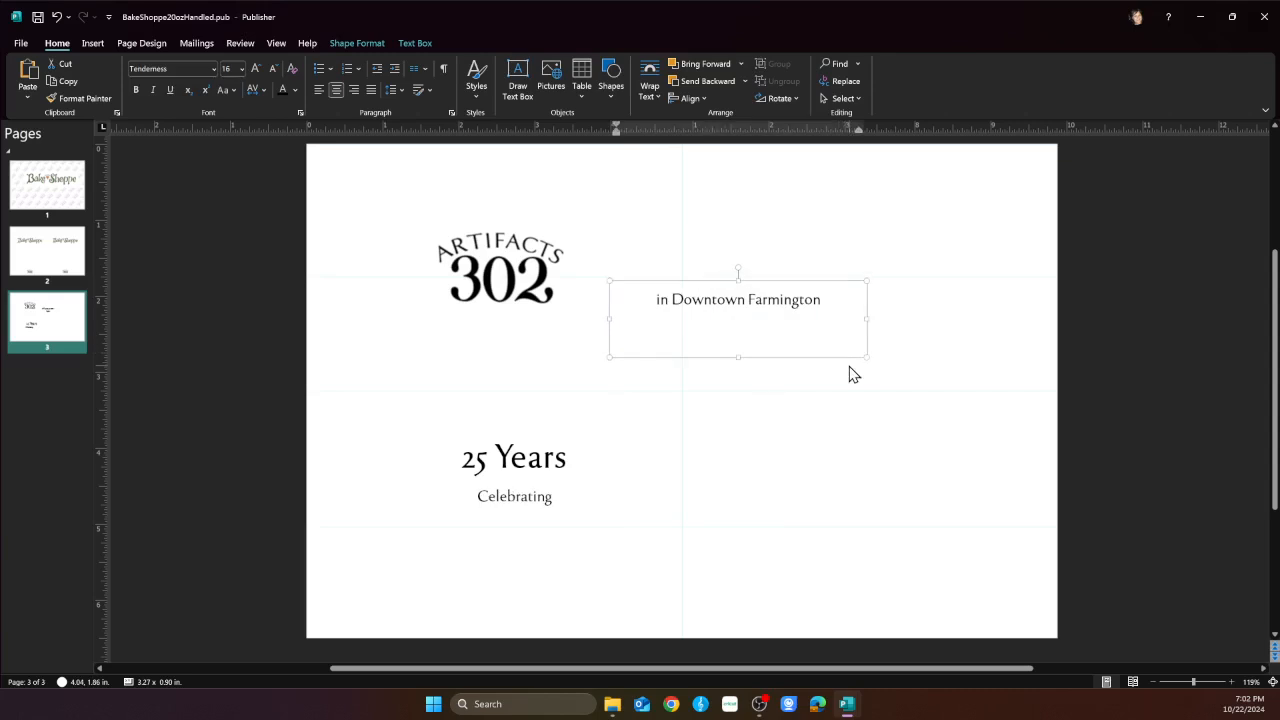
{"action": "left_click_drag", "start_coordinate": [749, 280], "coordinate": [522, 436]}
Move the "Celebrating" text box above "25 Years" and bring it down close to that line
{"action": "left_click", "coordinate": [520, 500]}
{"action": "left_click", "coordinate": [521, 441]}
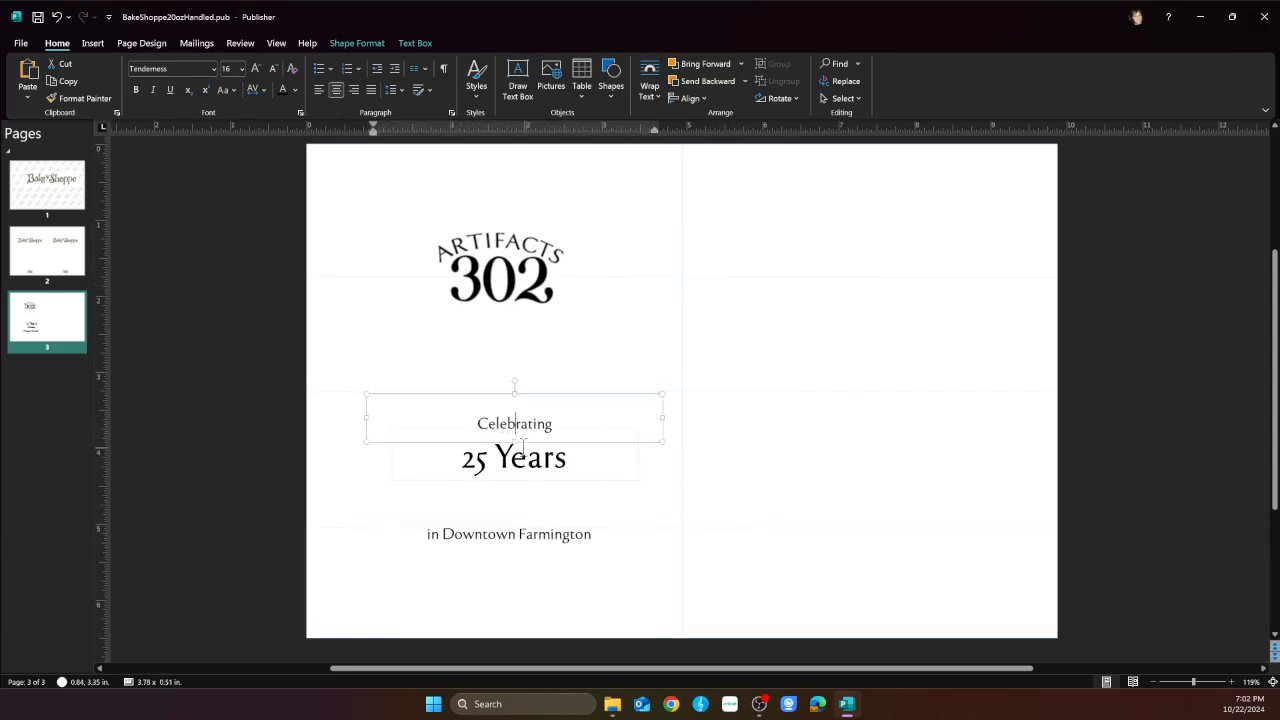
{"action": "left_click", "coordinate": [511, 439]}
{"action": "left_click", "coordinate": [528, 400]}
{"action": "left_click_drag", "start_coordinate": [528, 403], "coordinate": [528, 405]}
Move the "in Downtown Farmington" text box up close beneath "25 Years"
{"action": "left_click", "coordinate": [520, 538]}
{"action": "left_click", "coordinate": [534, 516]}
{"action": "left_click_drag", "start_coordinate": [534, 516], "coordinate": [546, 465]}
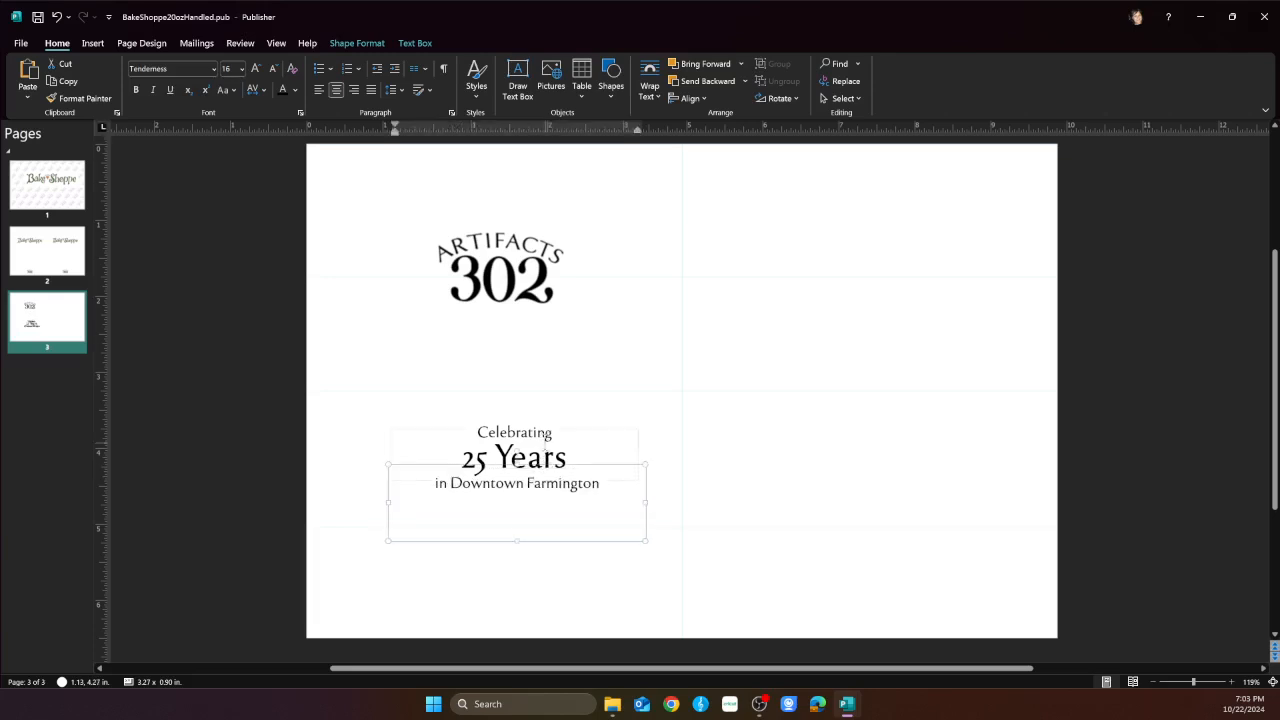
Select all three anniversary text boxes and align them by their horizontal centers
{"action": "left_click", "coordinate": [586, 599]}
{"action": "left_click_drag", "start_coordinate": [600, 600], "coordinate": [420, 403]}
{"action": "left_click_drag", "start_coordinate": [310, 356], "coordinate": [804, 585]}
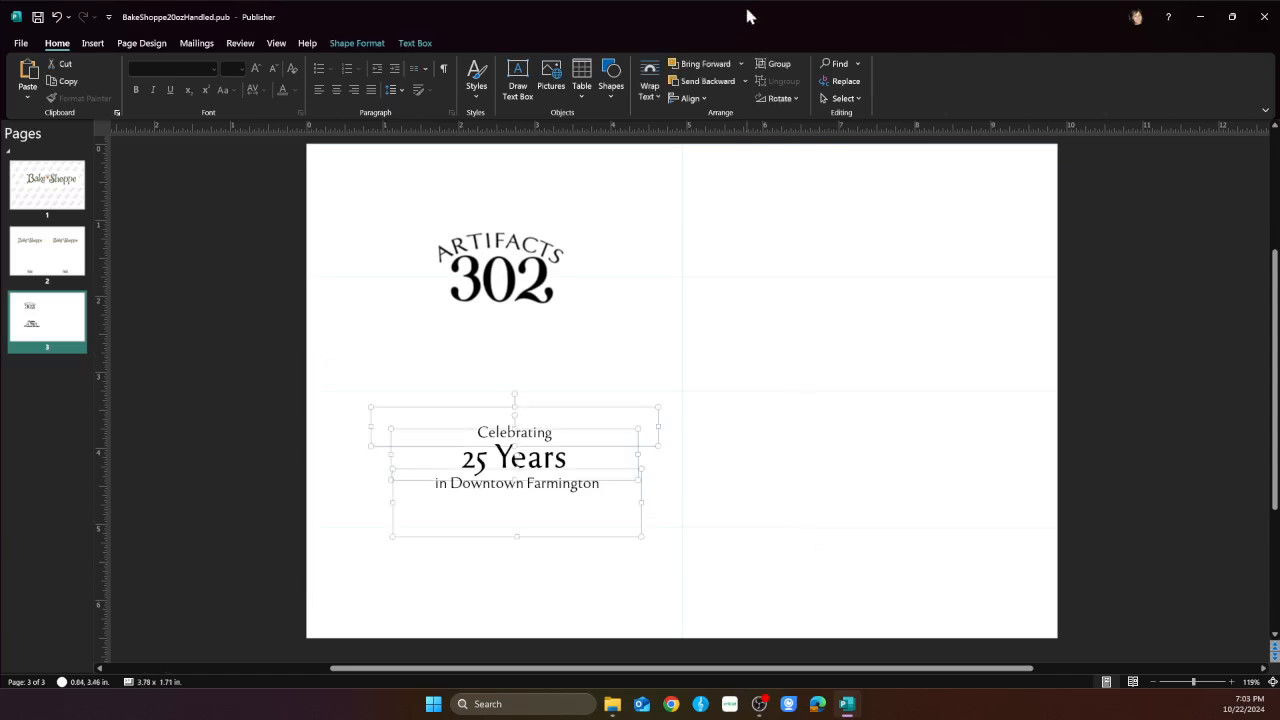
{"action": "left_click", "coordinate": [705, 98]}
{"action": "left_click", "coordinate": [705, 134]}
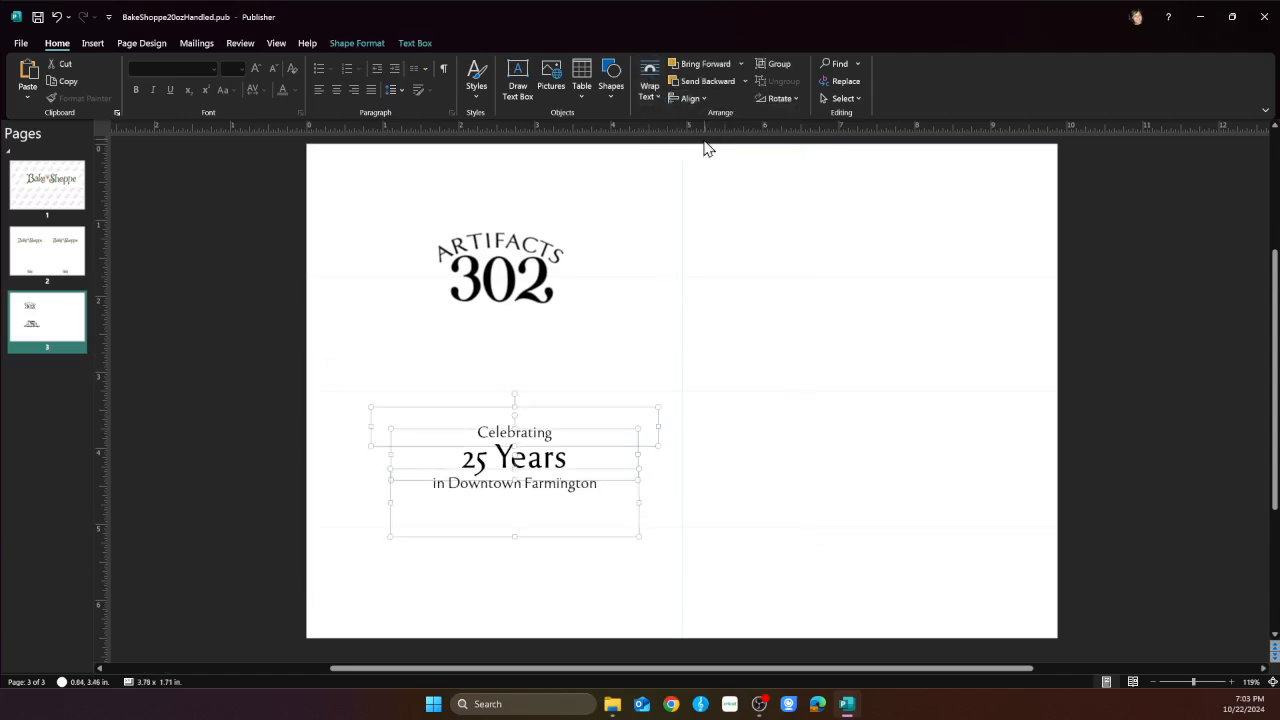
{"action": "left_click", "coordinate": [564, 595]}
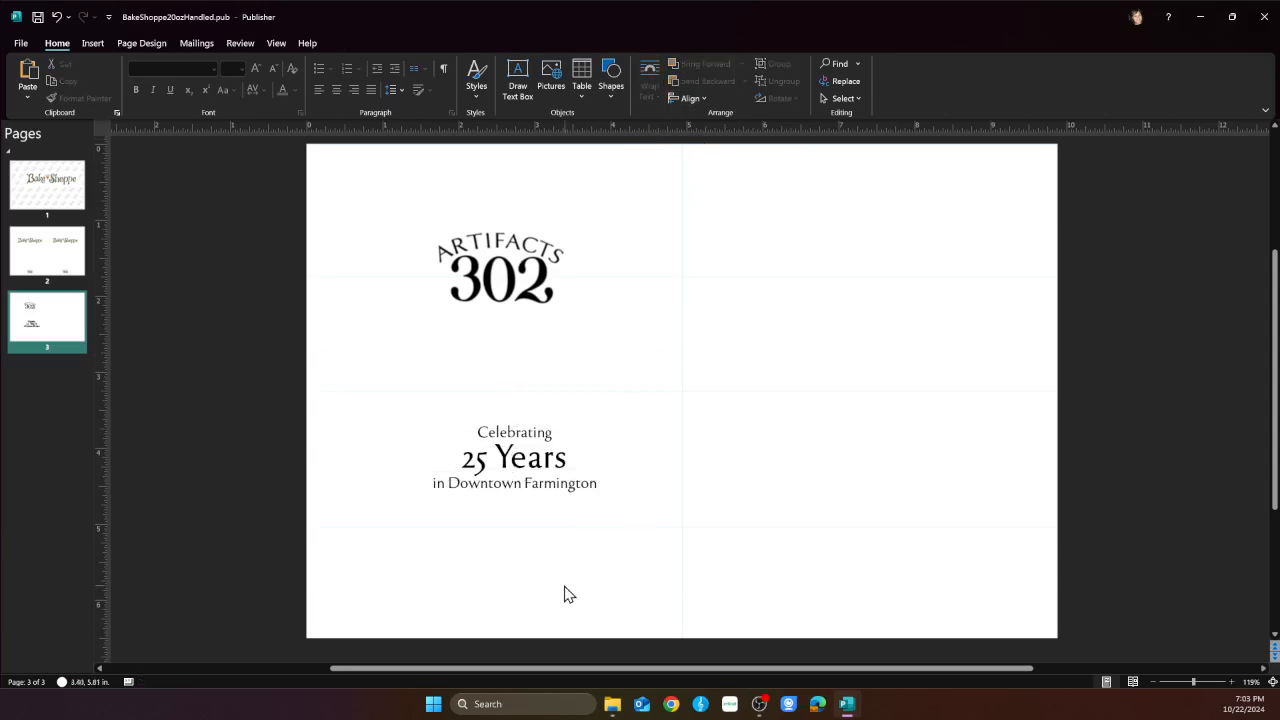
Reduce the "in Downtown Farmington" text box height to about 0.46 in and nudge the box slightly down
{"action": "left_click", "coordinate": [522, 493]}
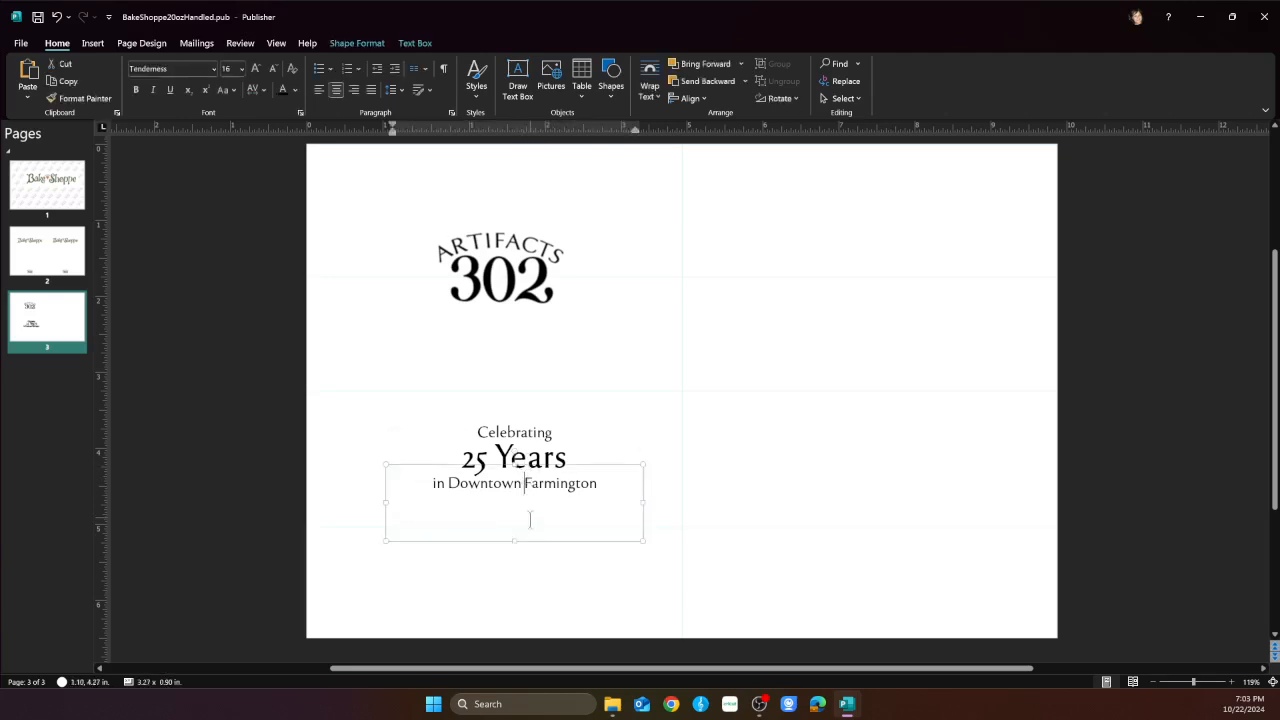
{"action": "left_click_drag", "start_coordinate": [516, 534], "coordinate": [516, 489]}
{"action": "left_click", "coordinate": [523, 486]}
{"action": "left_click", "coordinate": [523, 485]}
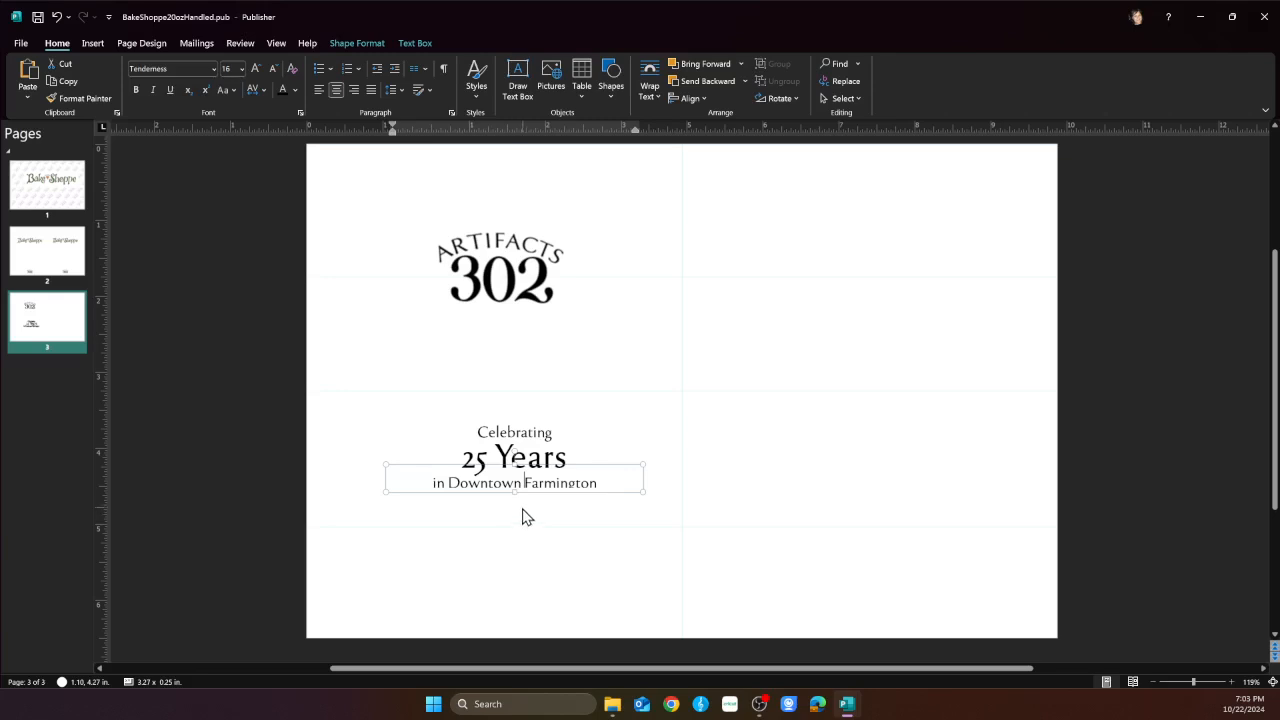
{"action": "left_click_drag", "start_coordinate": [513, 497], "coordinate": [517, 486]}
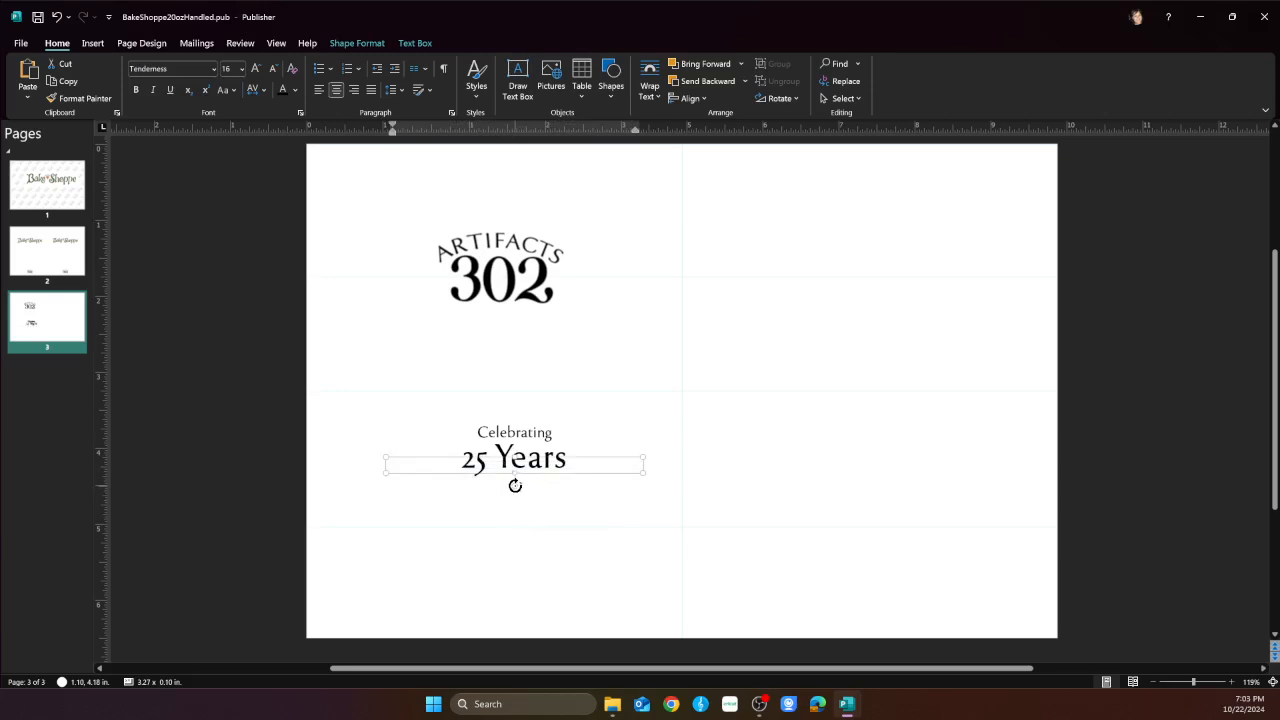
{"action": "left_click_drag", "start_coordinate": [514, 472], "coordinate": [515, 507]}
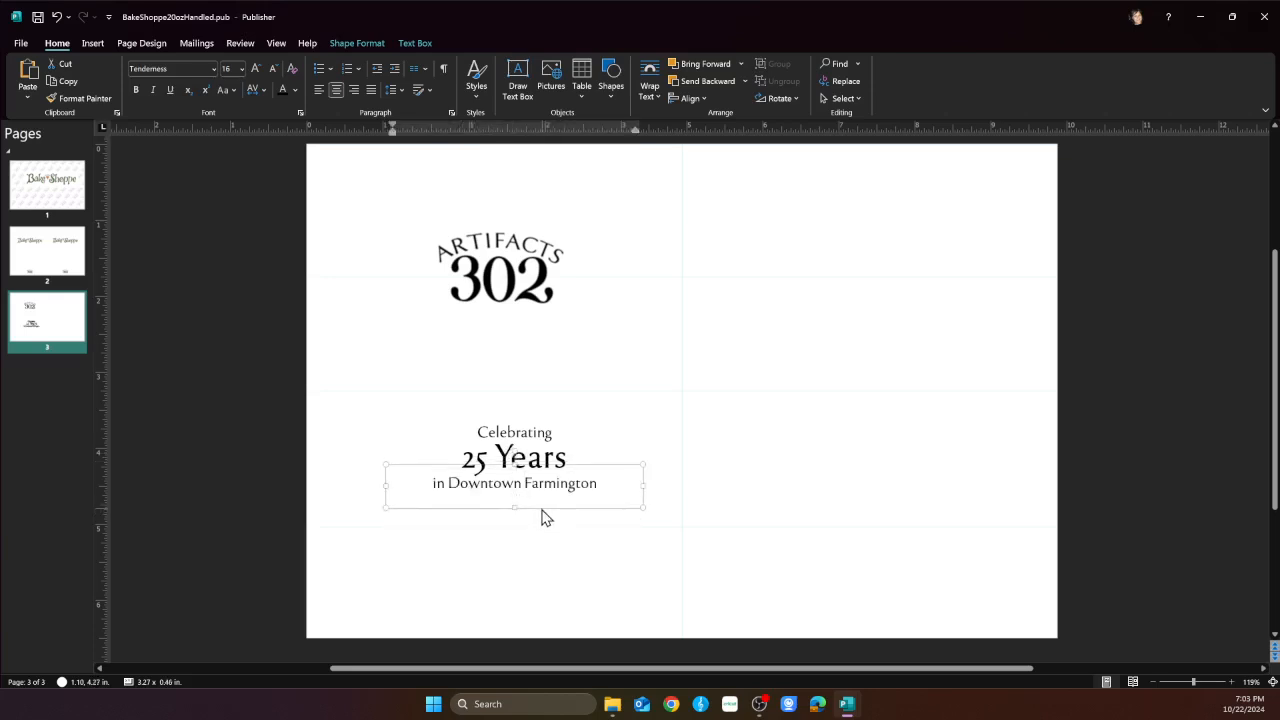
{"action": "left_click", "coordinate": [541, 507]}
{"action": "key", "text": "Down"}
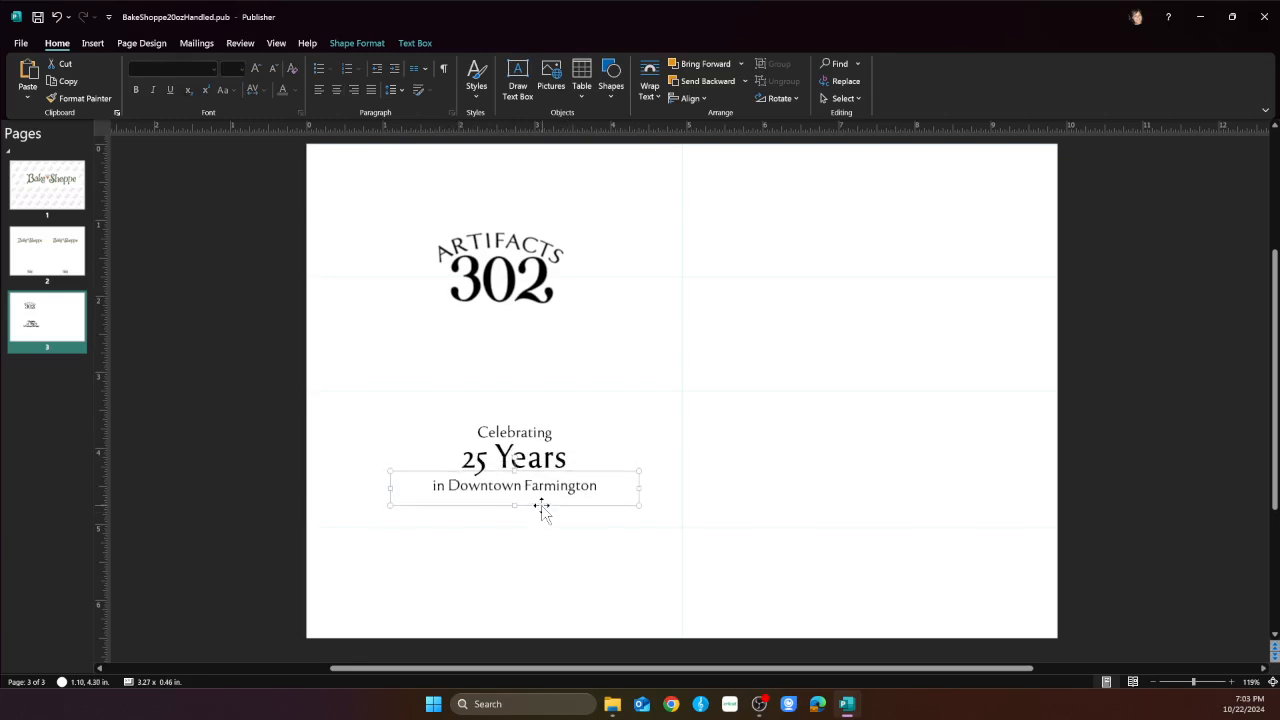
Reduce the "Celebrating" text box height to about 0.44 in and shift it slightly up from "25 Years"
{"action": "left_click", "coordinate": [532, 436]}
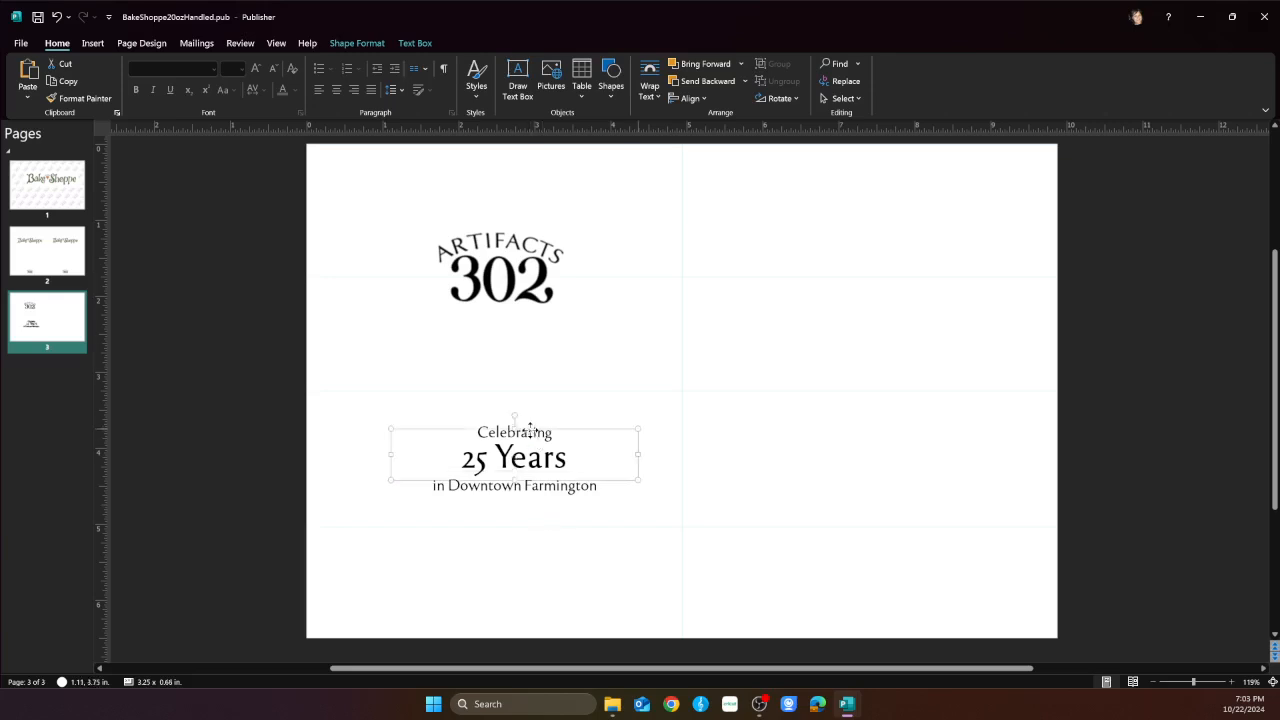
{"action": "left_click", "coordinate": [528, 418]}
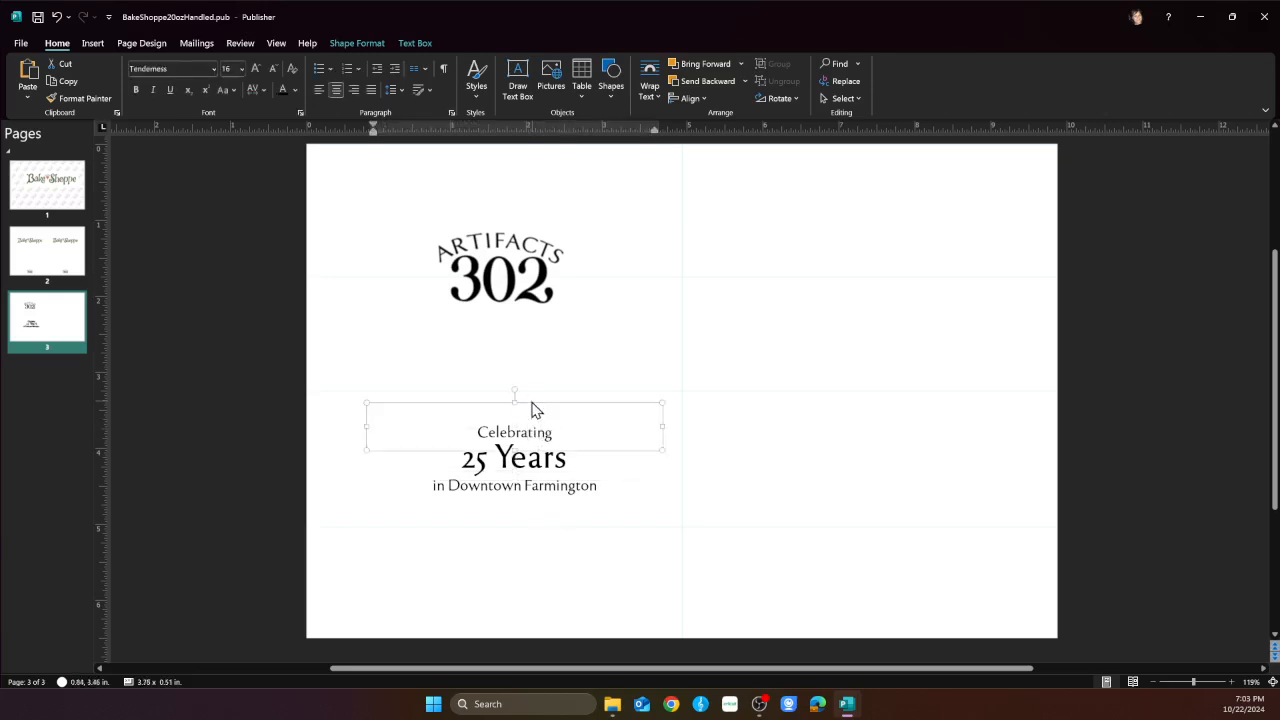
{"action": "left_click_drag", "start_coordinate": [513, 403], "coordinate": [514, 408]}
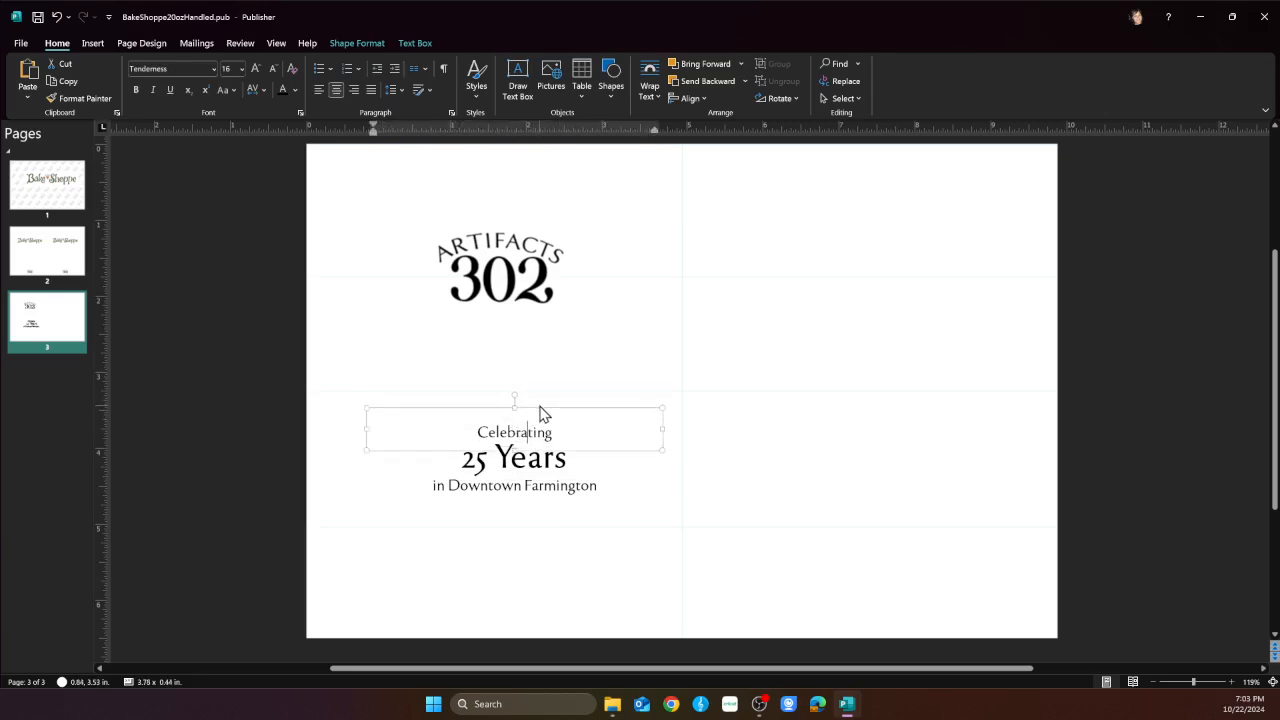
{"action": "left_click", "coordinate": [540, 413]}
{"action": "left_click_drag", "start_coordinate": [539, 412], "coordinate": [539, 410]}
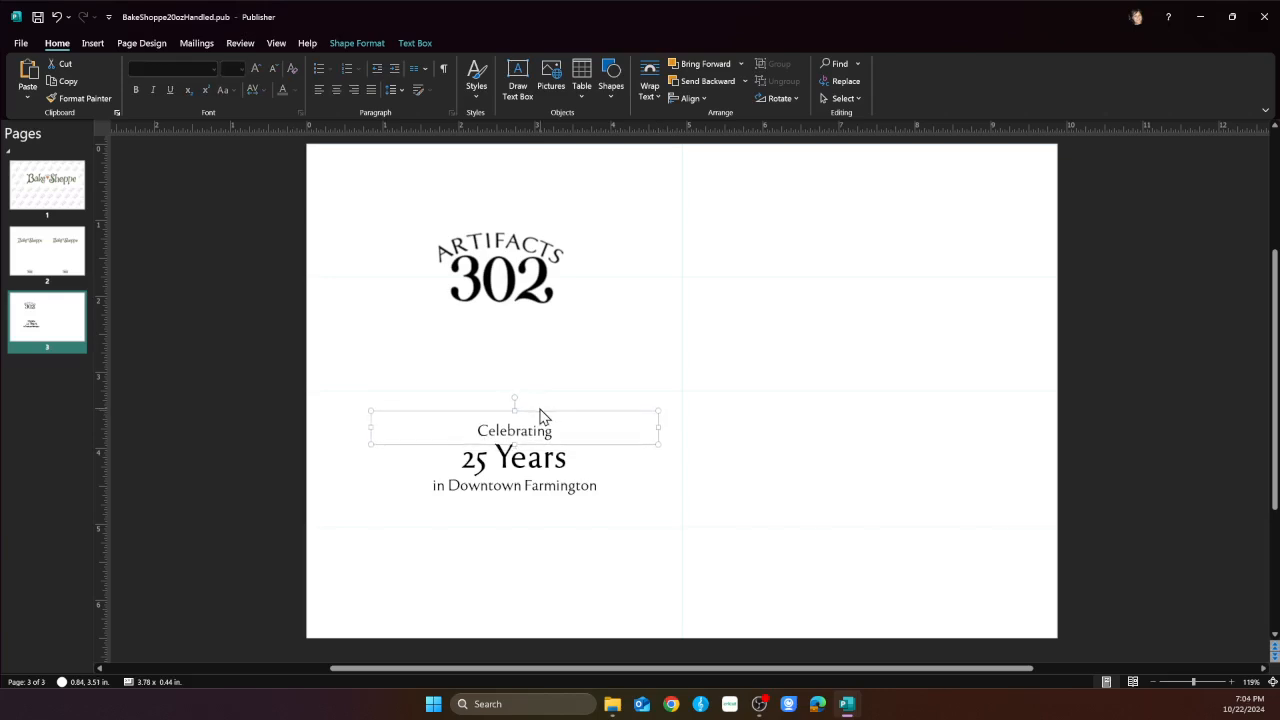
Group the three anniversary text boxes and move the group down near the page's bottom edge, below the logo
{"action": "left_click", "coordinate": [568, 558]}
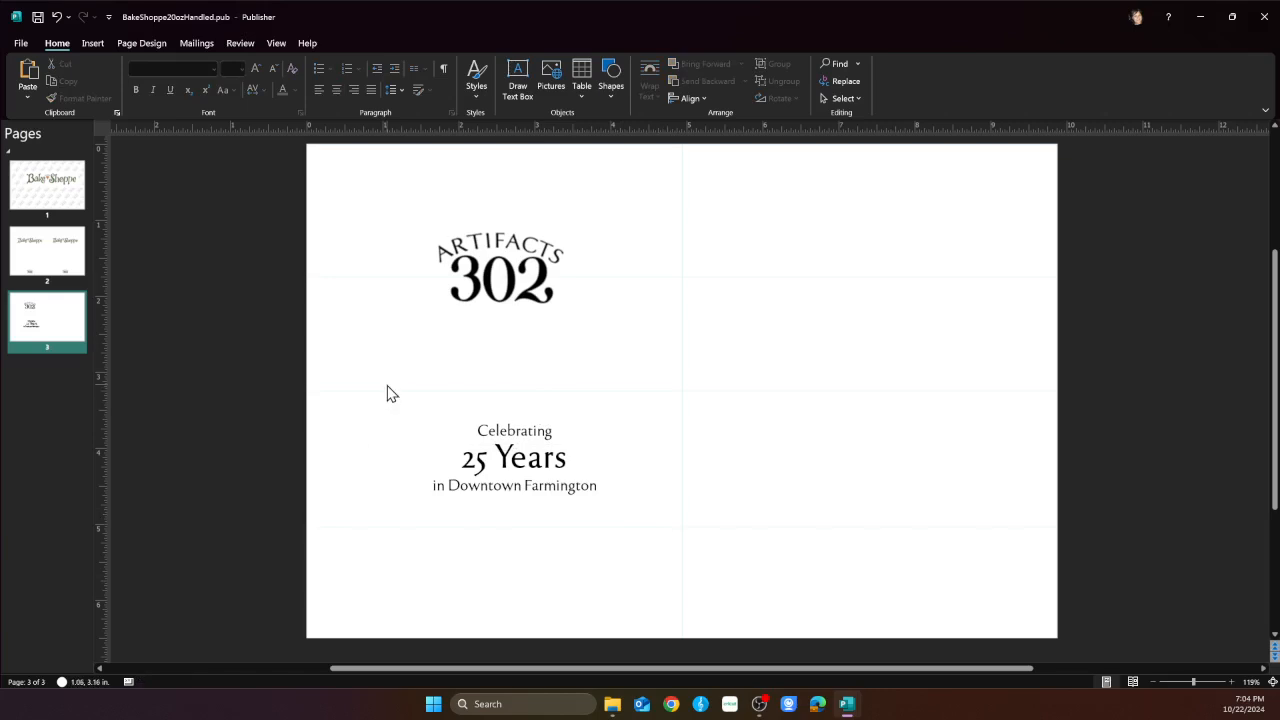
{"action": "left_click_drag", "start_coordinate": [335, 365], "coordinate": [789, 600]}
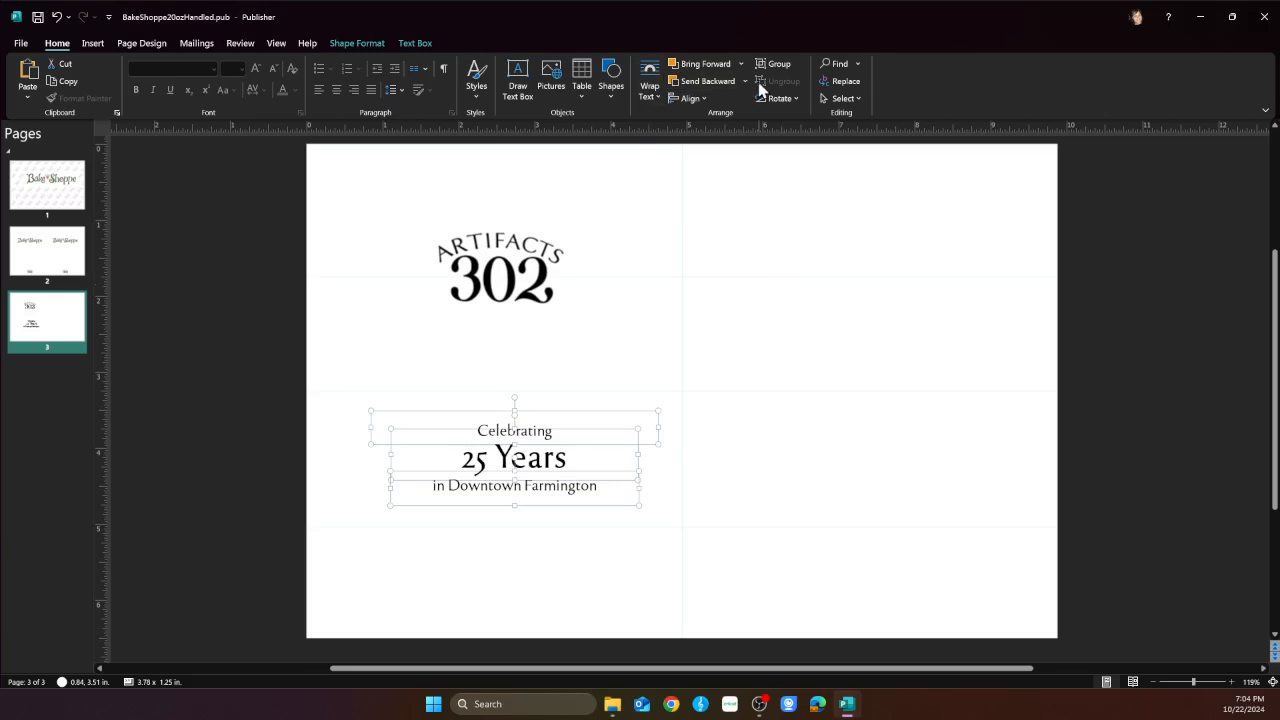
{"action": "left_click", "coordinate": [772, 63]}
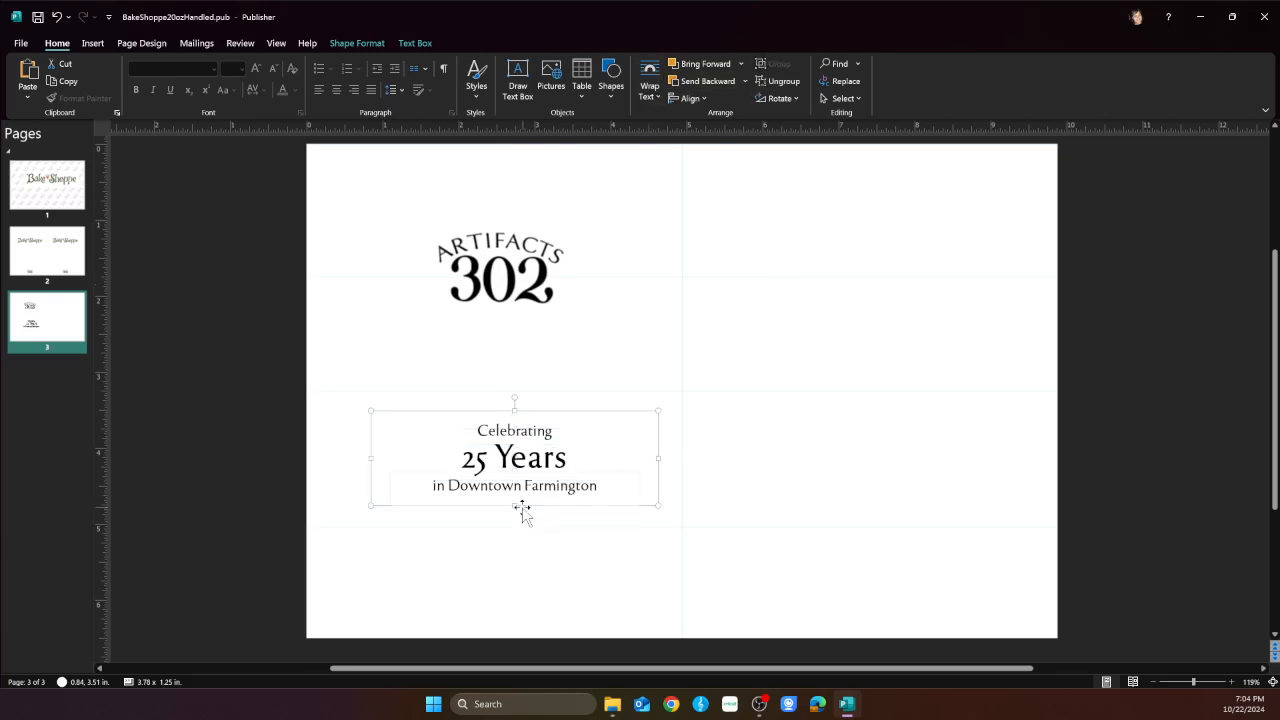
{"action": "left_click_drag", "start_coordinate": [522, 508], "coordinate": [515, 631]}
Add a vertical ruler guide at 2.469" to mark the center of the page's left half
{"action": "left_click_drag", "start_coordinate": [105, 338], "coordinate": [682, 318]}
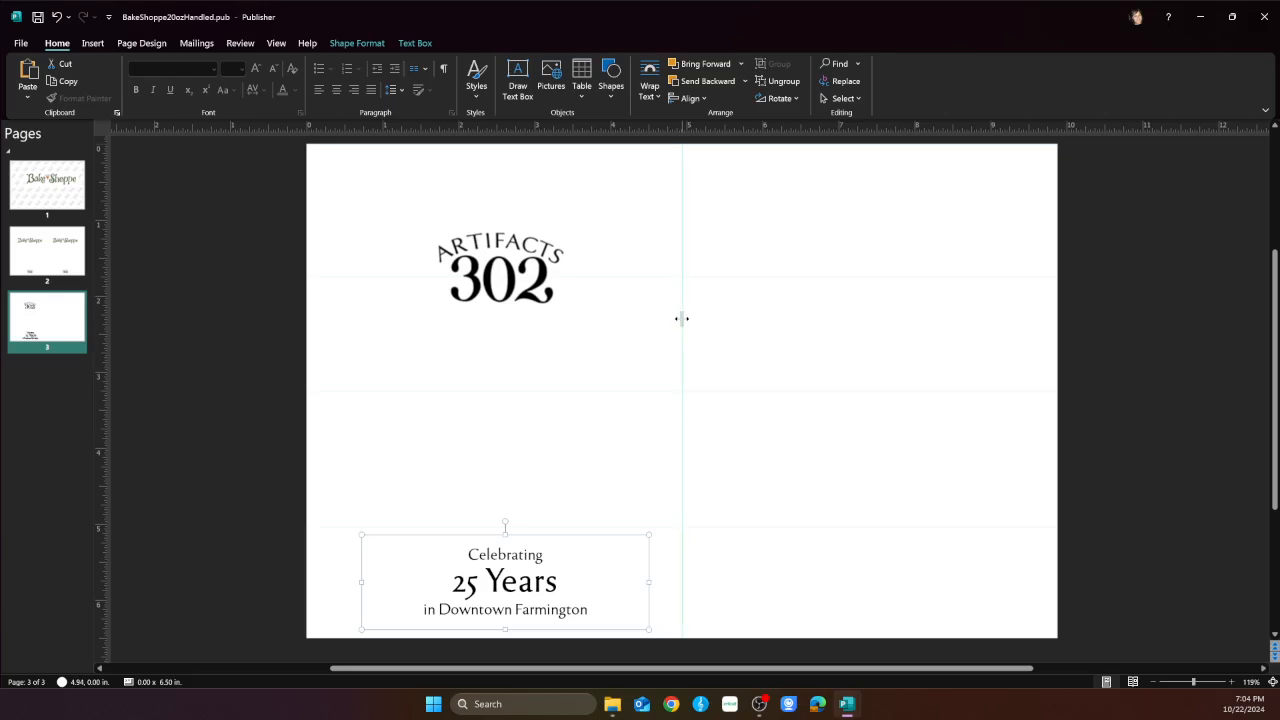
{"action": "left_click", "coordinate": [154, 351]}
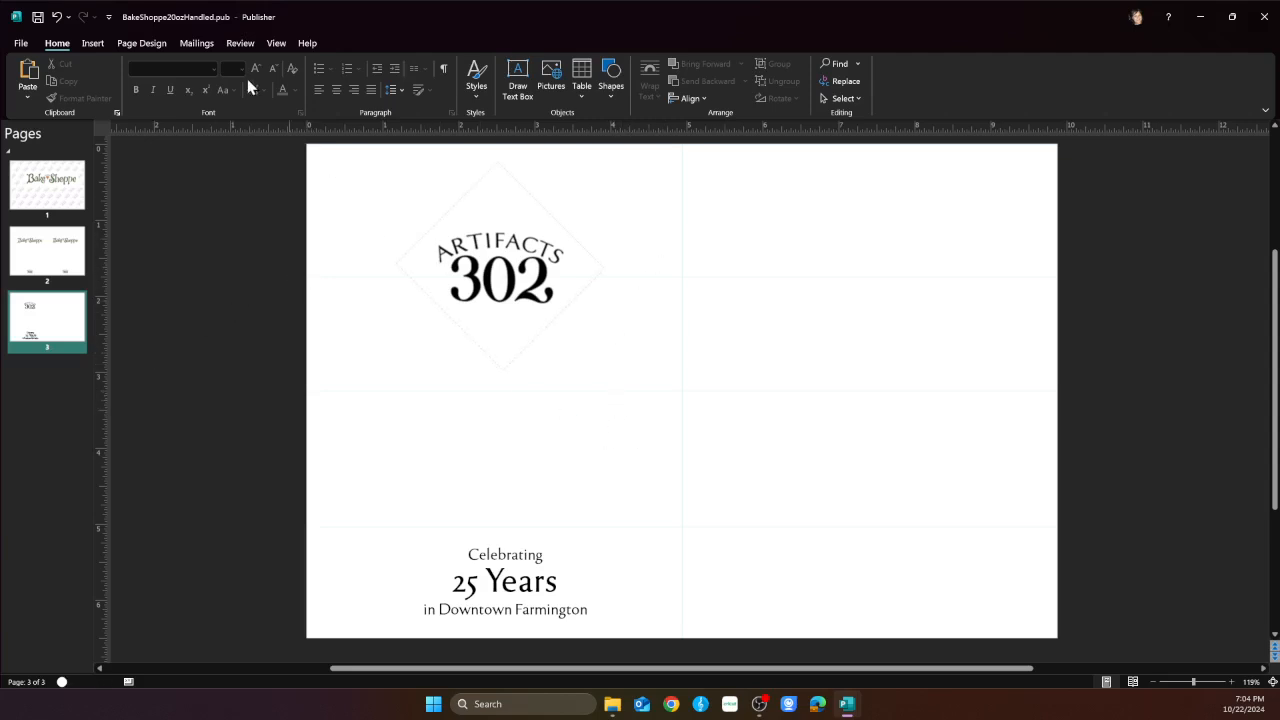
{"action": "left_click", "coordinate": [146, 46]}
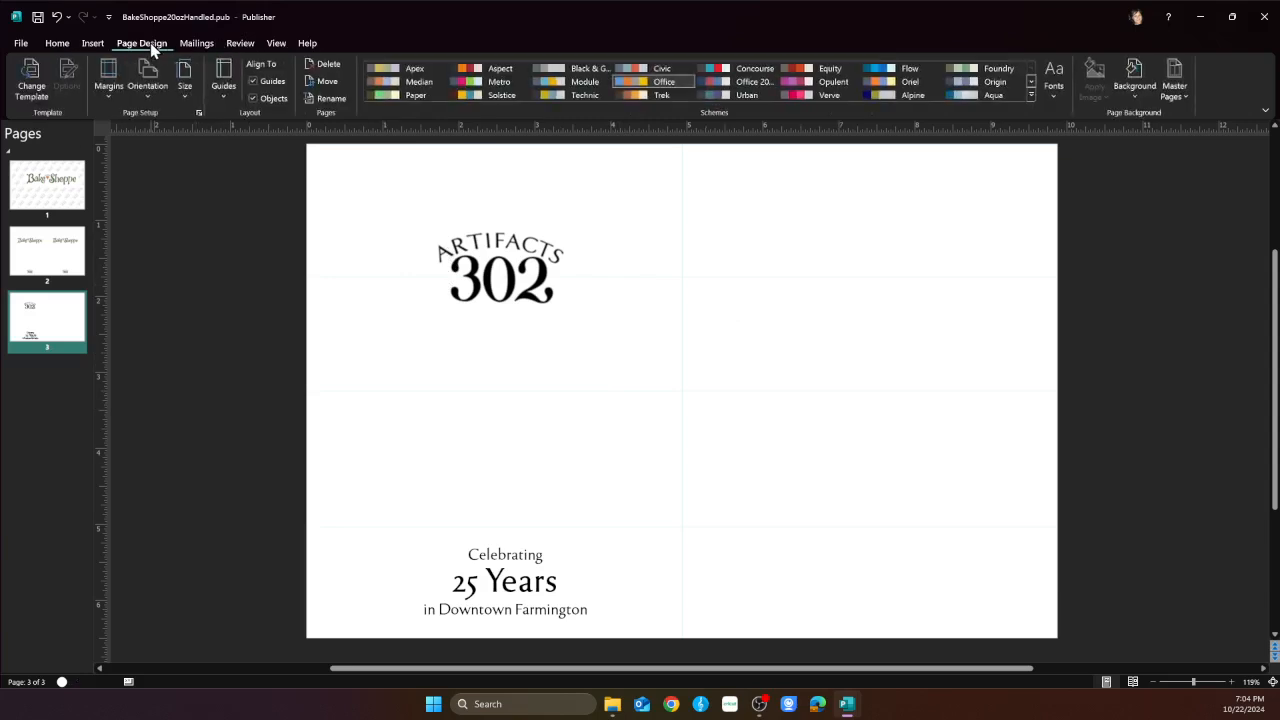
{"action": "left_click", "coordinate": [222, 104]}
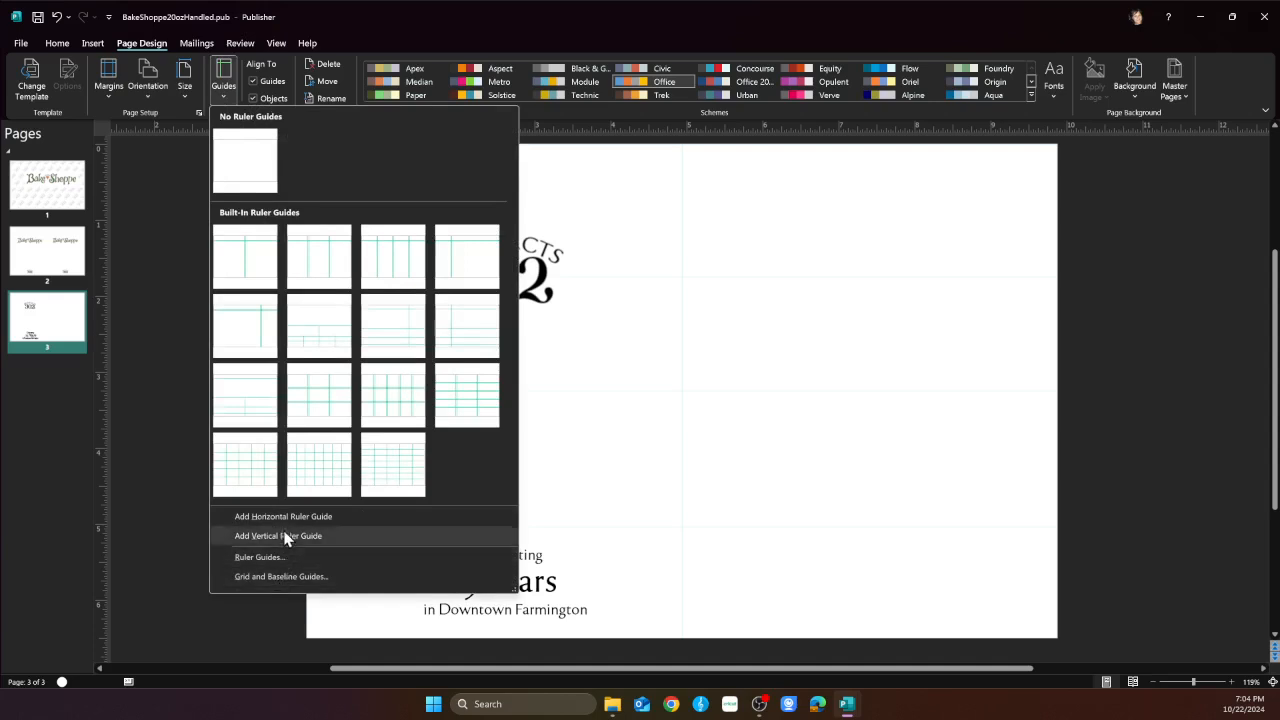
{"action": "left_click", "coordinate": [275, 560]}
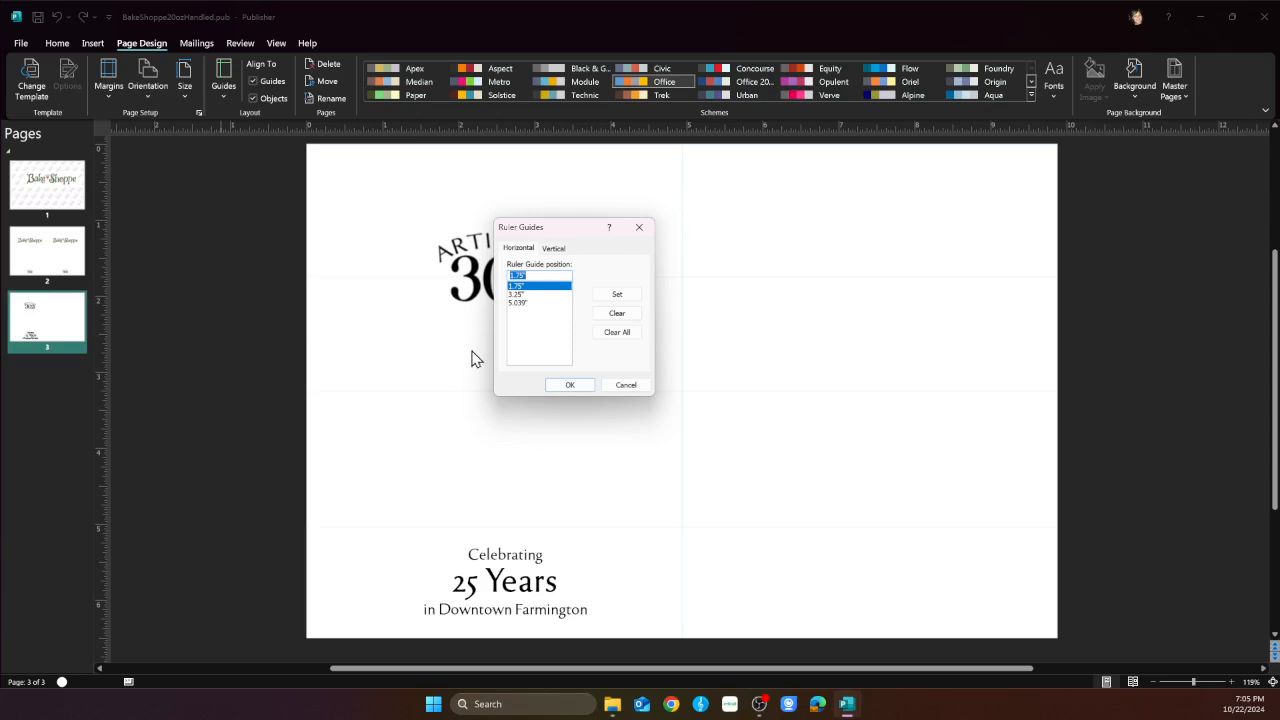
{"action": "left_click", "coordinate": [553, 248]}
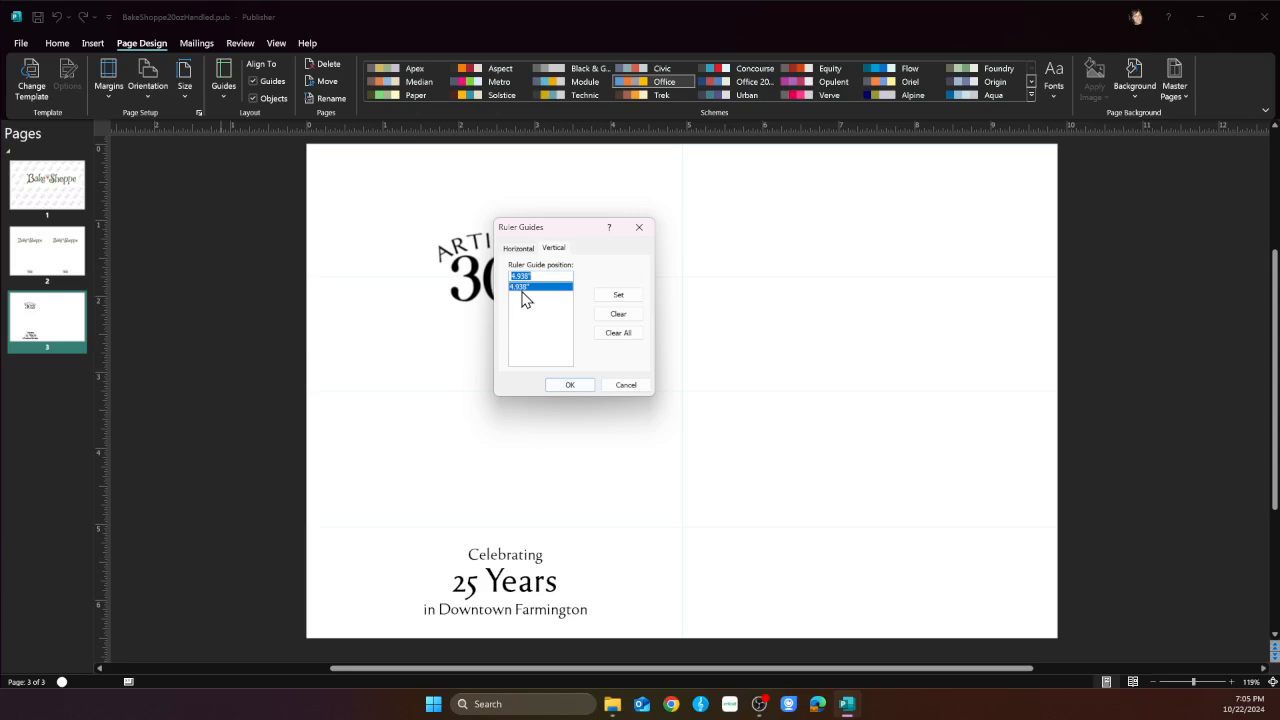
{"action": "left_click", "coordinate": [539, 275]}
{"action": "left_click_drag", "start_coordinate": [539, 275], "coordinate": [414, 268]}
{"action": "type", "text": "2.469"}
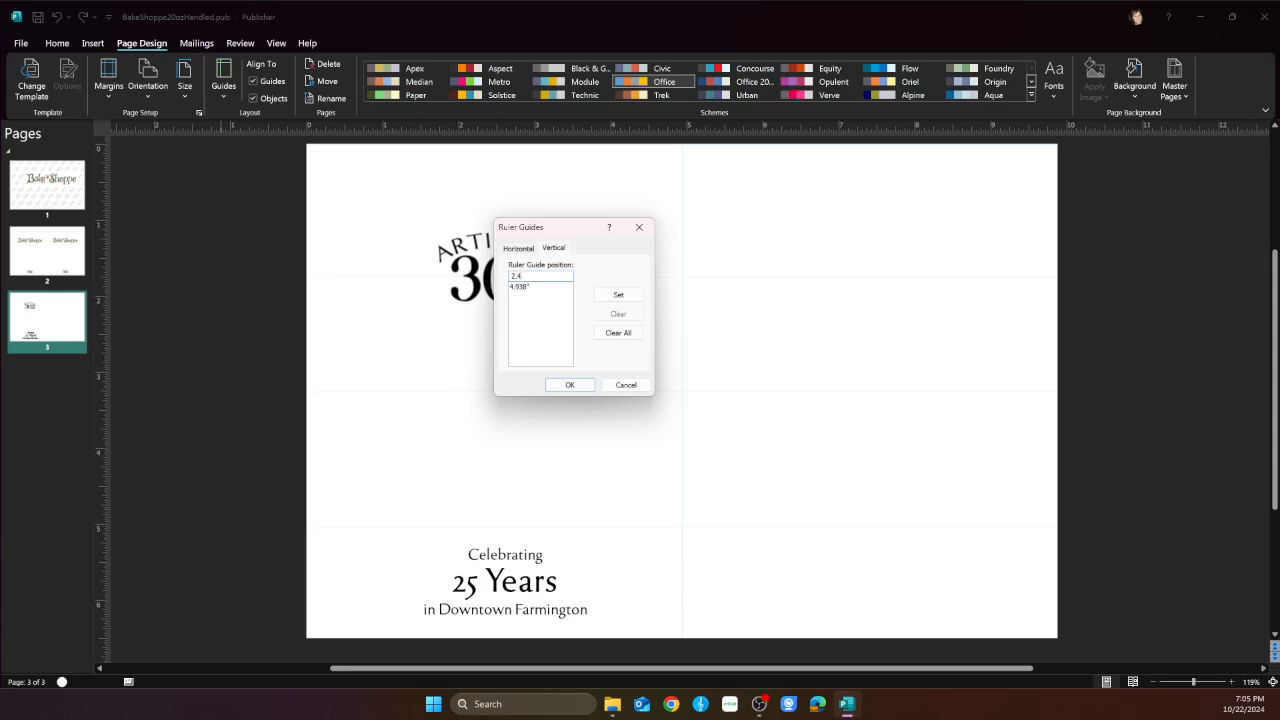
{"action": "left_click", "coordinate": [633, 296]}
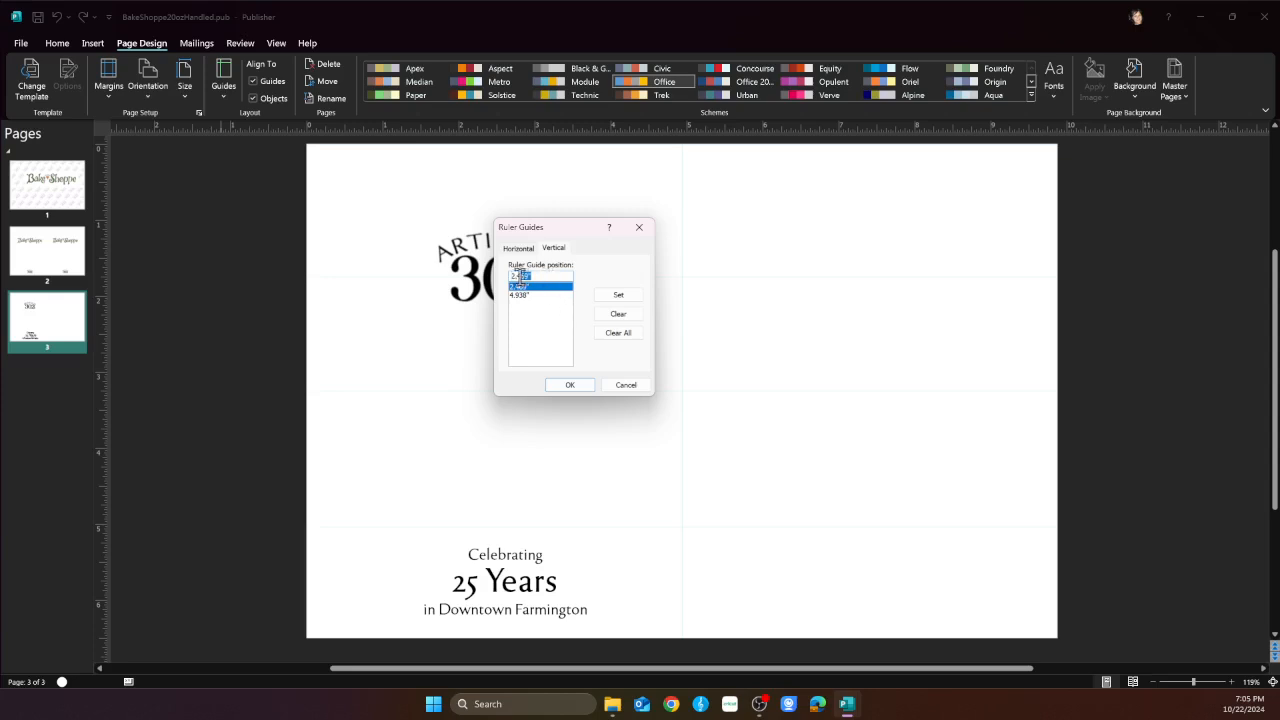
Add another vertical ruler guide at 7.407" and apply the ruler guide settings
{"action": "type", "text": "7.407"}
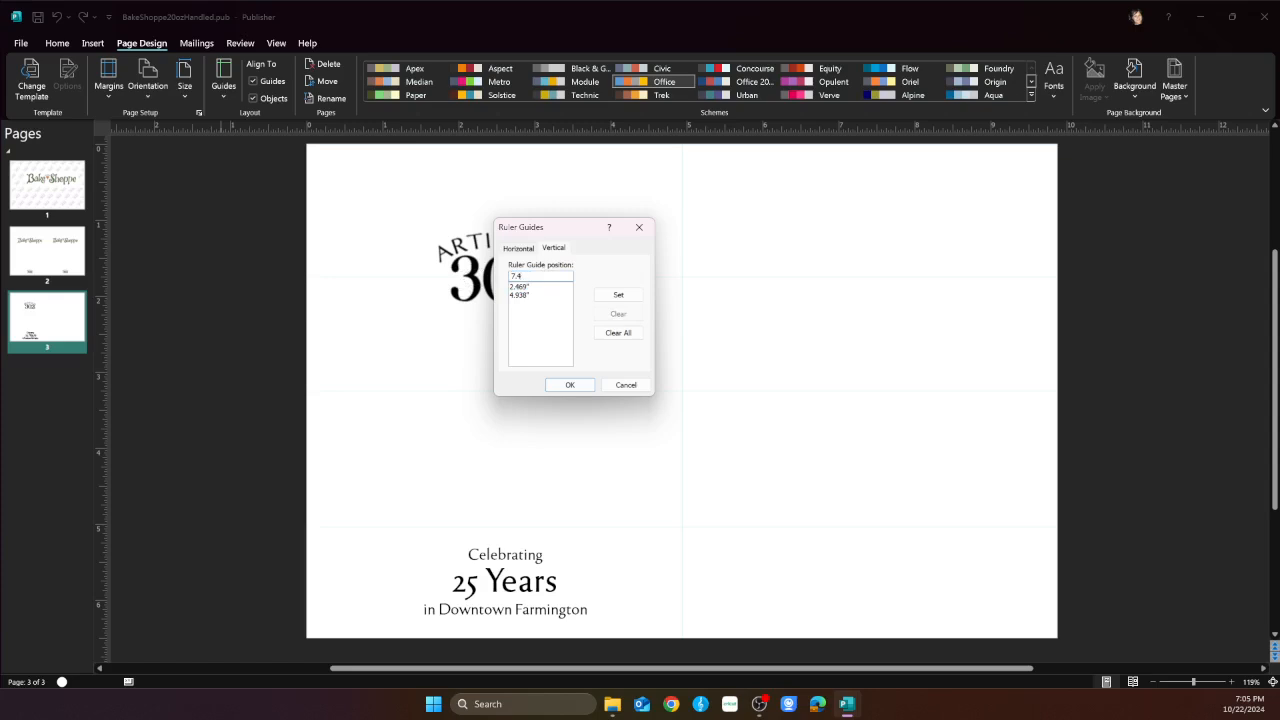
{"action": "left_click", "coordinate": [638, 299]}
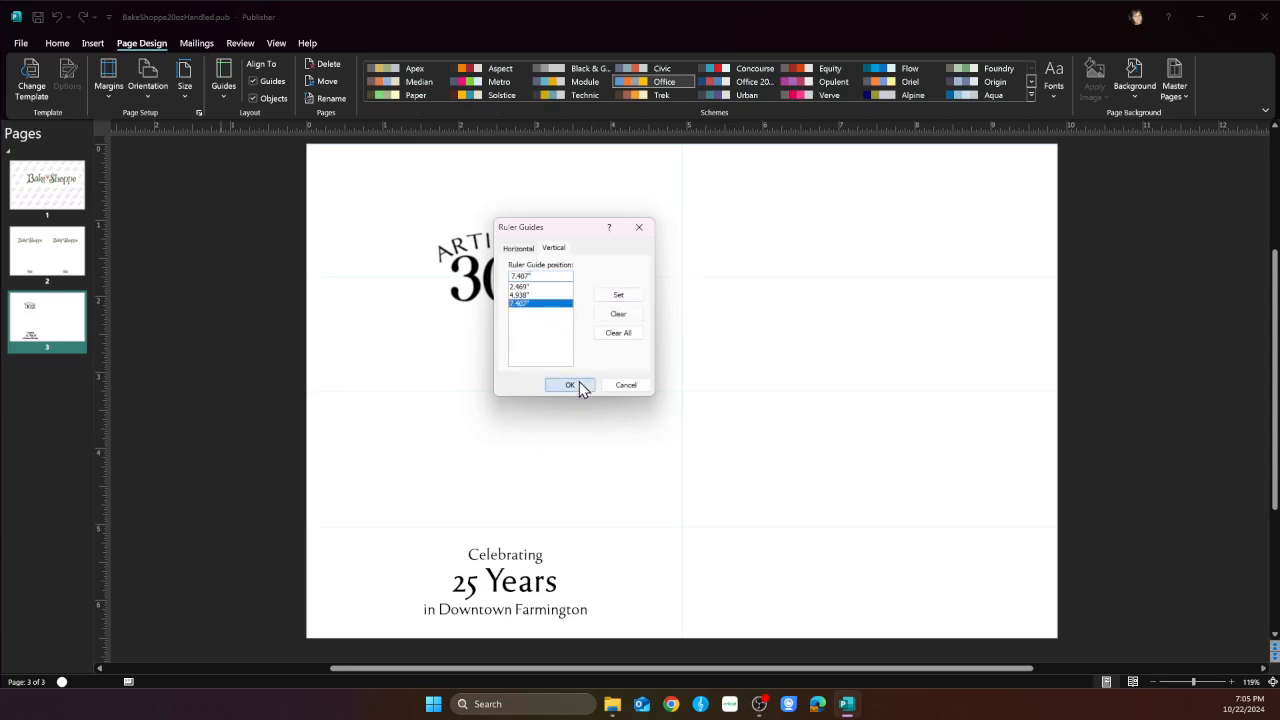
{"action": "left_click", "coordinate": [577, 385]}
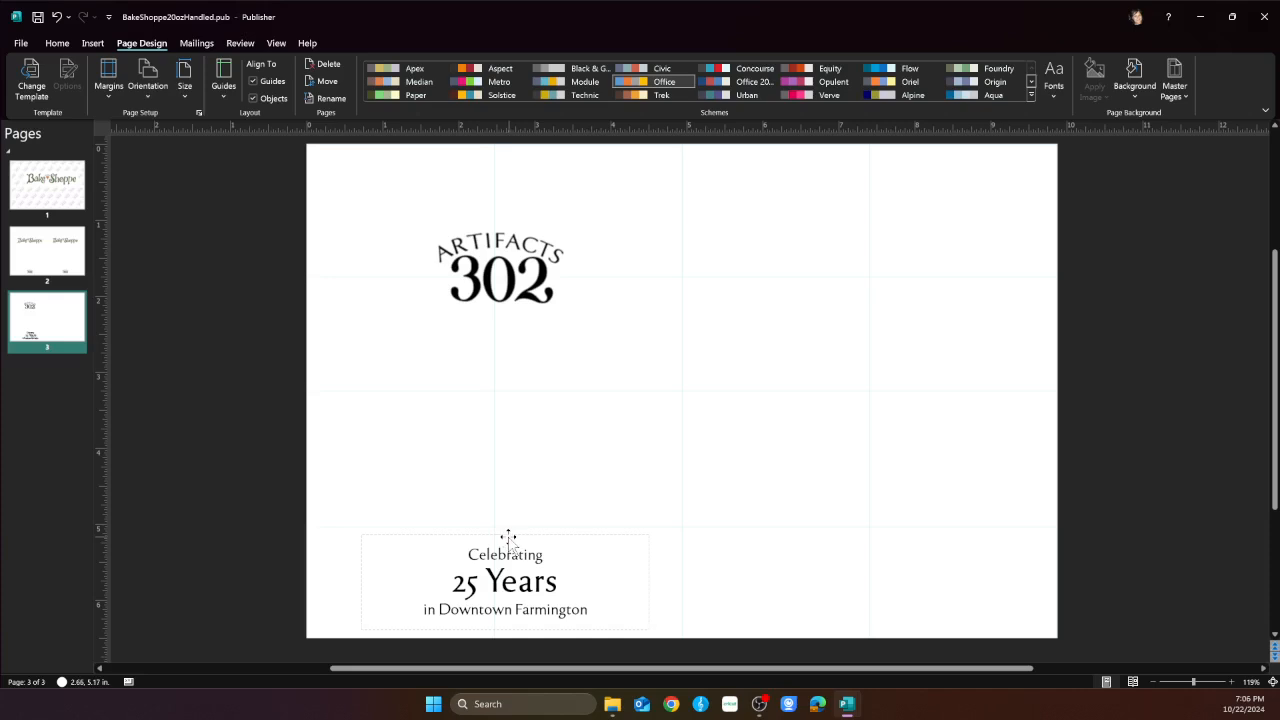
Move the Artifacts 302 logo so it is centered on the 2.469" vertical guide
{"action": "left_click", "coordinate": [490, 278]}
{"action": "mouse_move", "coordinate": [530, 280]}
{"action": "left_mouse_down"}
{"action": "mouse_move", "coordinate": [507, 284]}
{"action": "mouse_move", "coordinate": [524, 275]}
{"action": "left_mouse_up"}
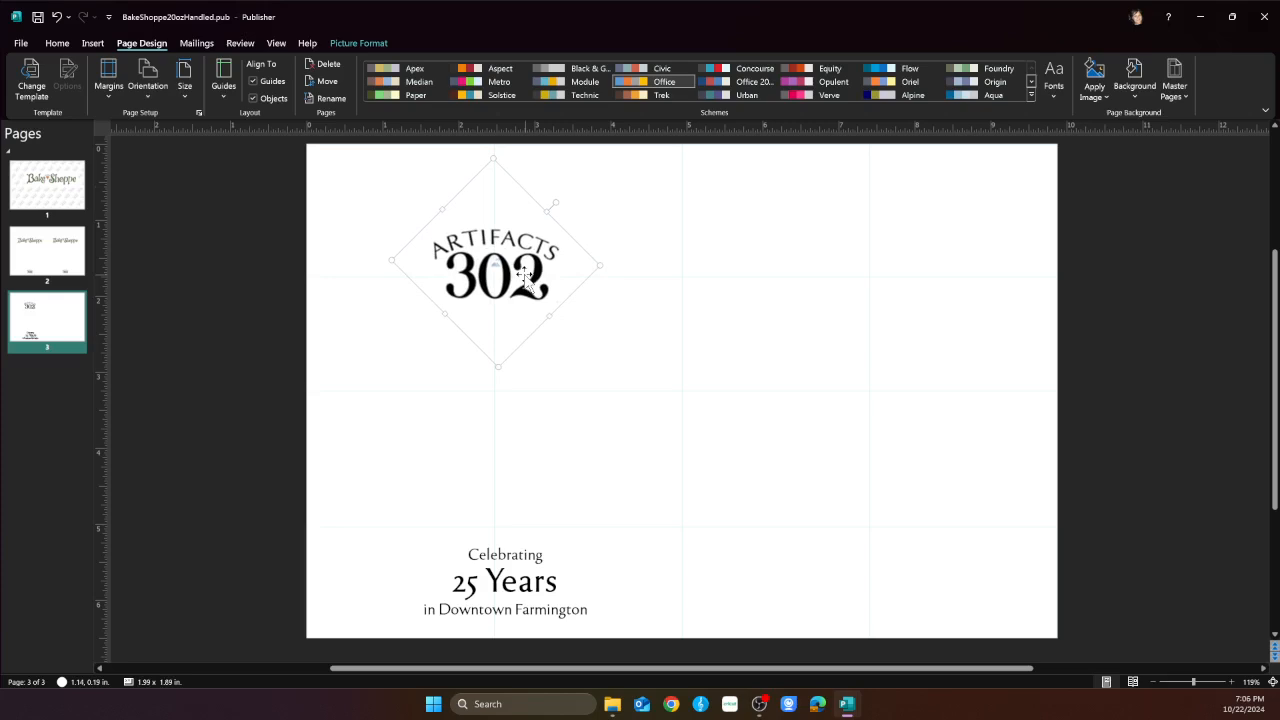
{"action": "right_click", "coordinate": [524, 277]}
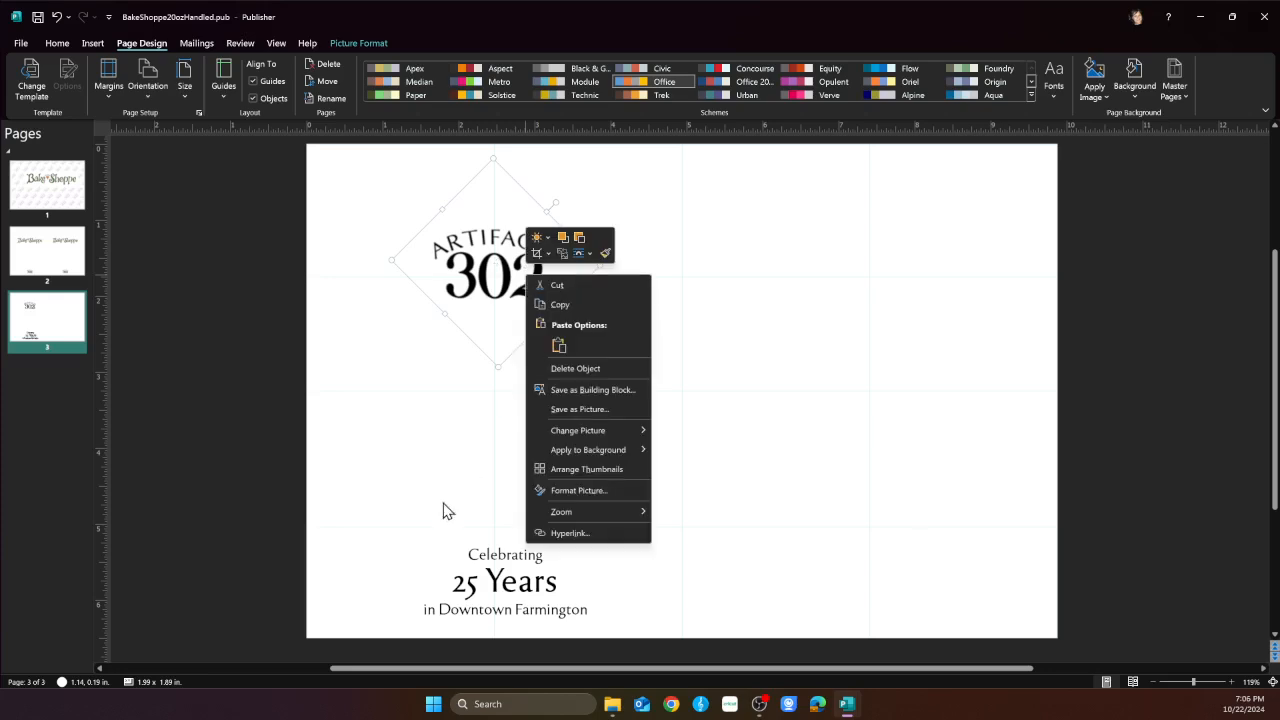
{"action": "key", "text": "Escape"}
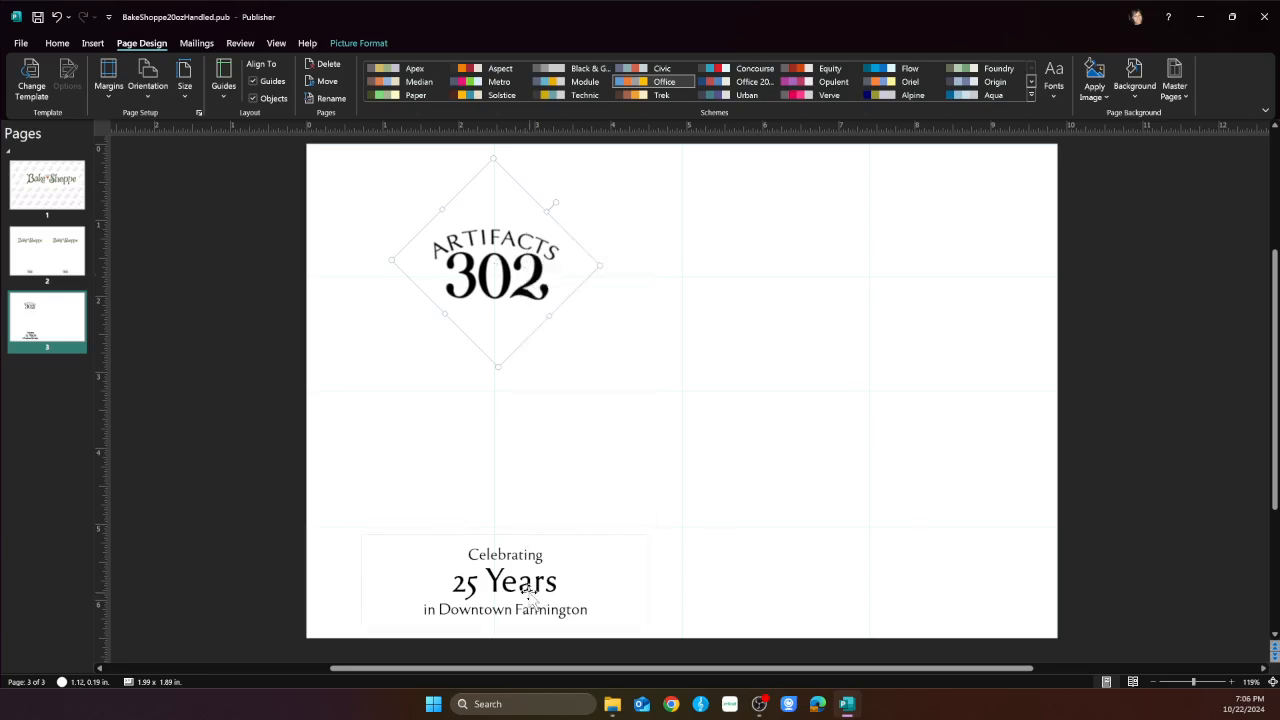
Nudge the anniversary text group sideways and slightly down so it is centered on the 2.469" vertical guide
{"action": "left_click", "coordinate": [517, 534]}
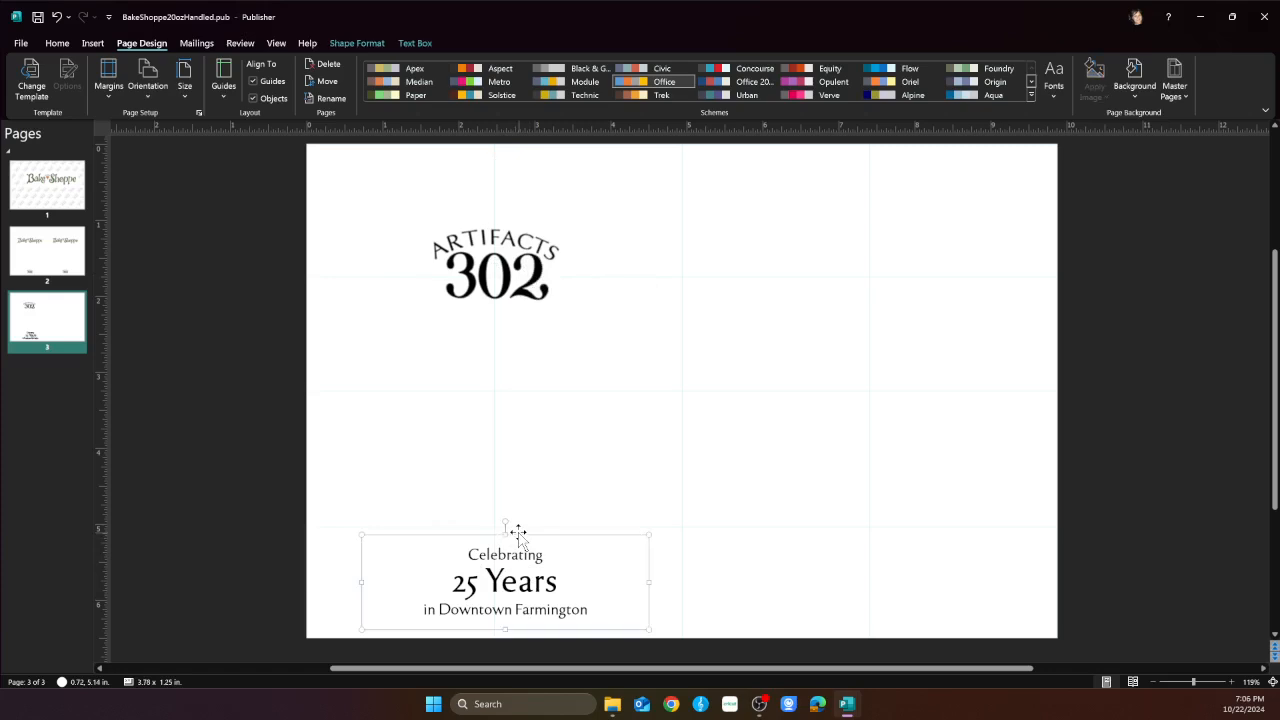
{"action": "key", "text": "Left"}
{"action": "key", "text": "Left"}
{"action": "key", "text": "Left"}
{"action": "key", "text": "Left"}
{"action": "key", "text": "Left"}
{"action": "key", "text": "Left"}
{"action": "key", "text": "Left"}
{"action": "key", "text": "Left"}
{"action": "key", "text": "Left"}
{"action": "key", "text": "Left"}
{"action": "key", "text": "Left"}
{"action": "key", "text": "Left"}
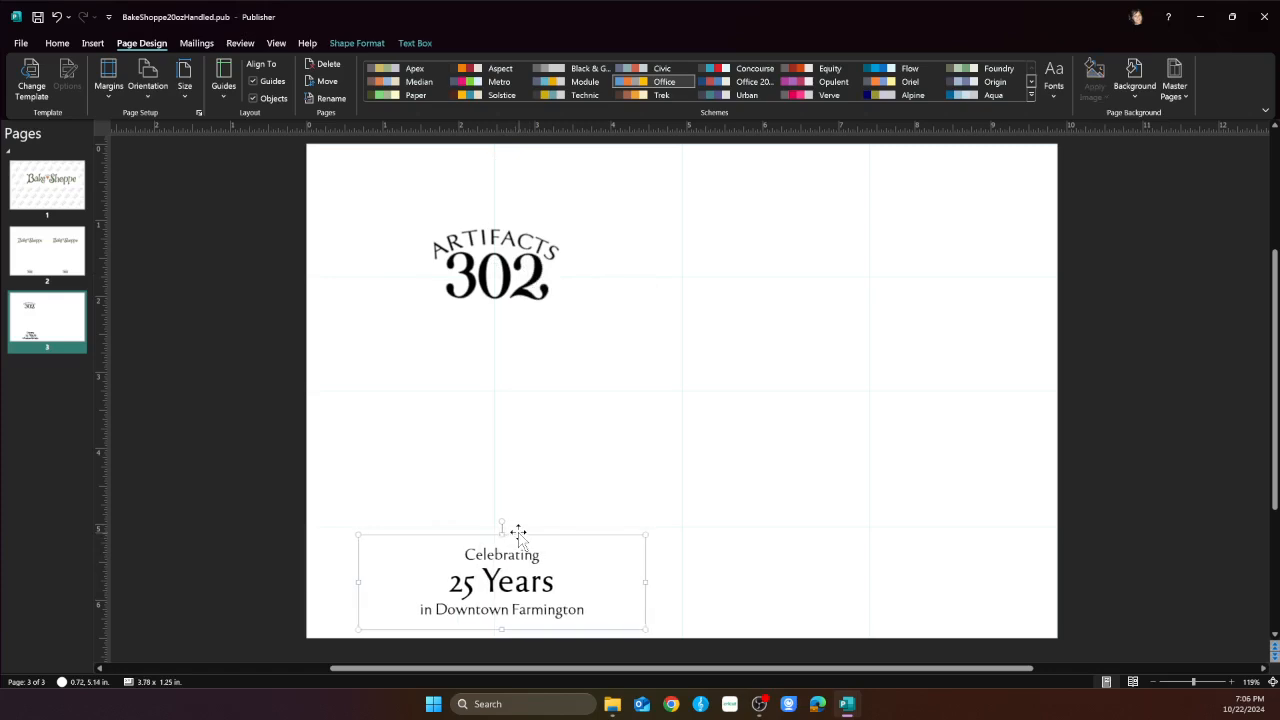
{"action": "key", "text": "Right"}
{"action": "key", "text": "Right"}
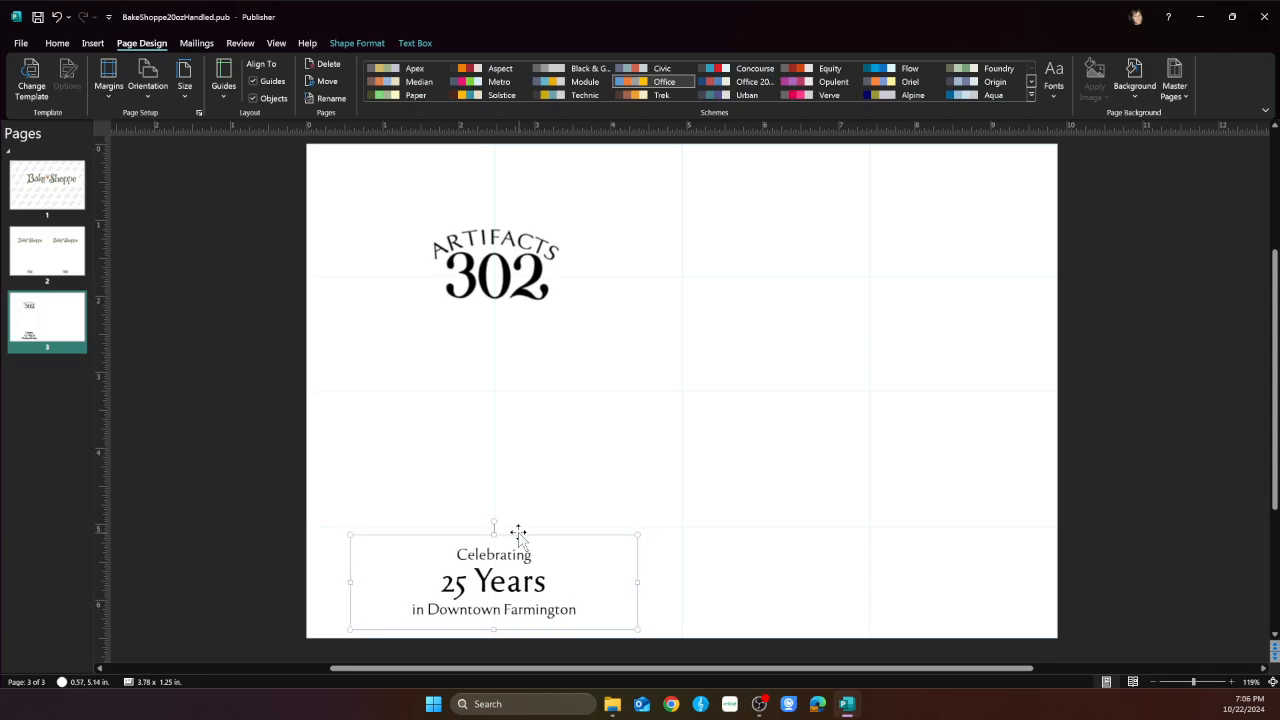
{"action": "key", "text": "Right"}
{"action": "key", "text": "Down"}
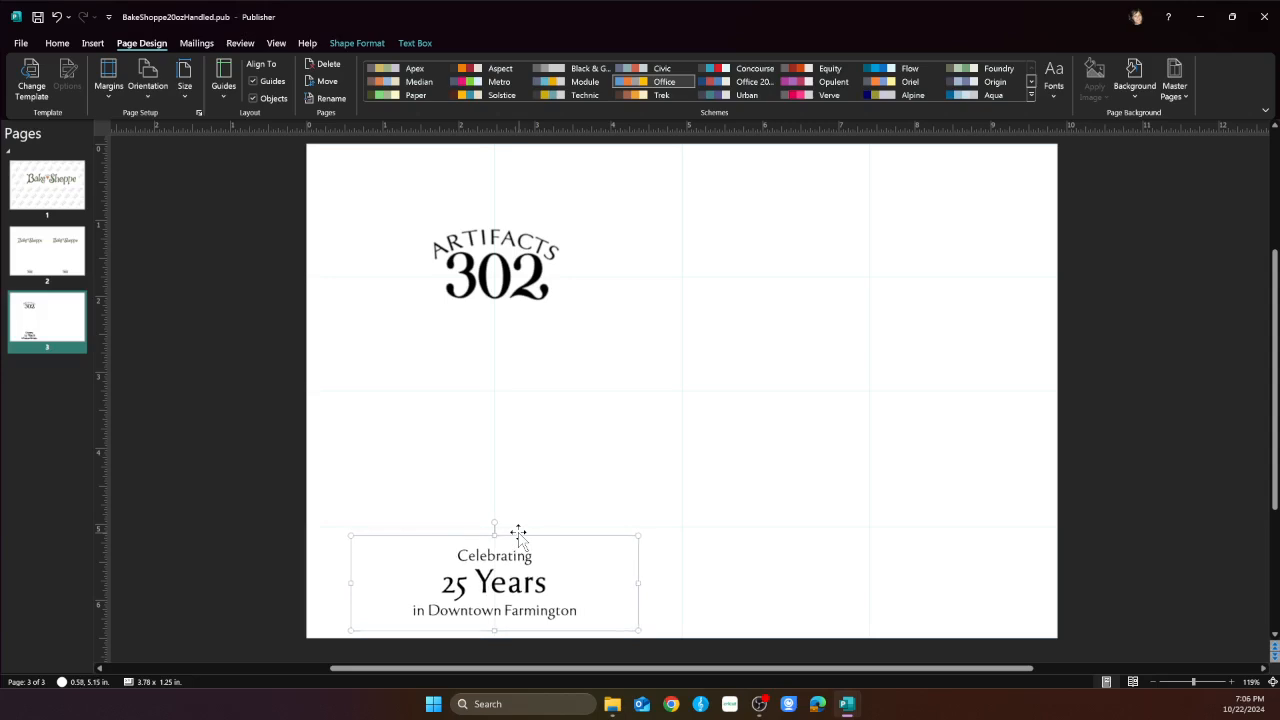
Duplicate the Artifacts 302 logo and the anniversary text group onto the page's right half, centered on the 7.407" guide
{"action": "left_click", "coordinate": [528, 258], "text": "shift"}
{"action": "left_click_drag", "start_coordinate": [528, 258], "coordinate": [890, 285]}
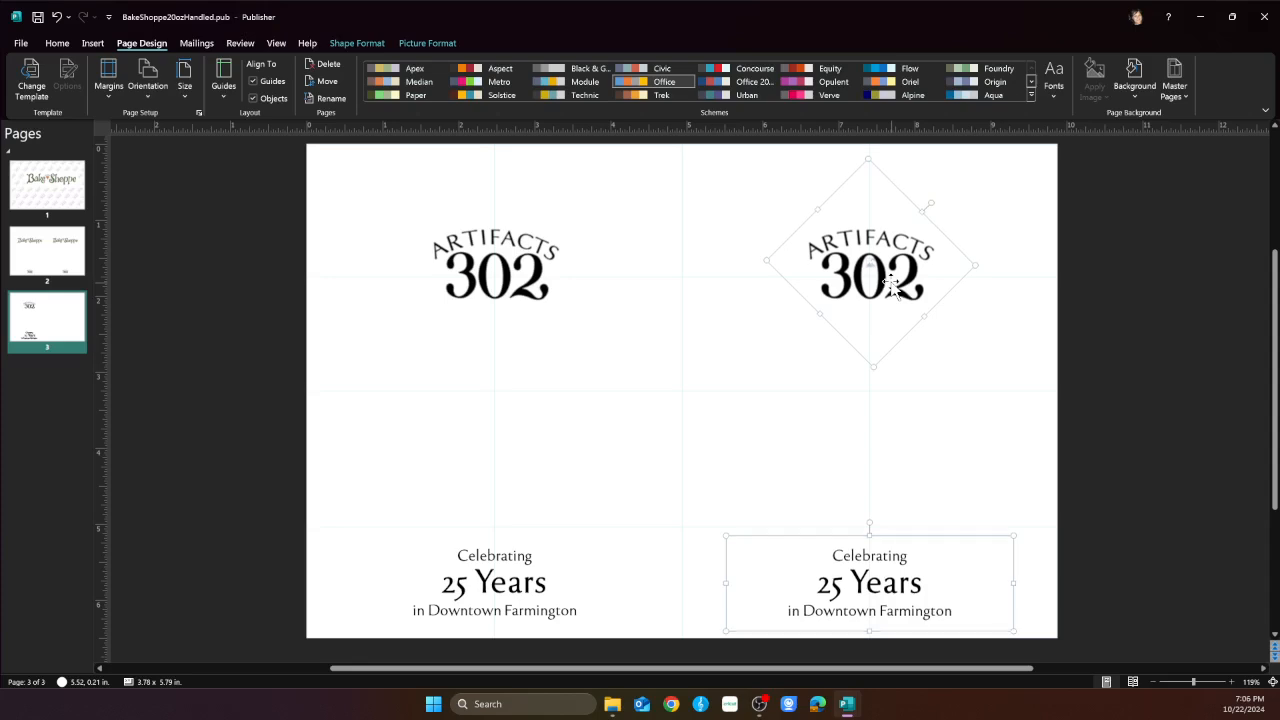
{"action": "left_click", "coordinate": [909, 457]}
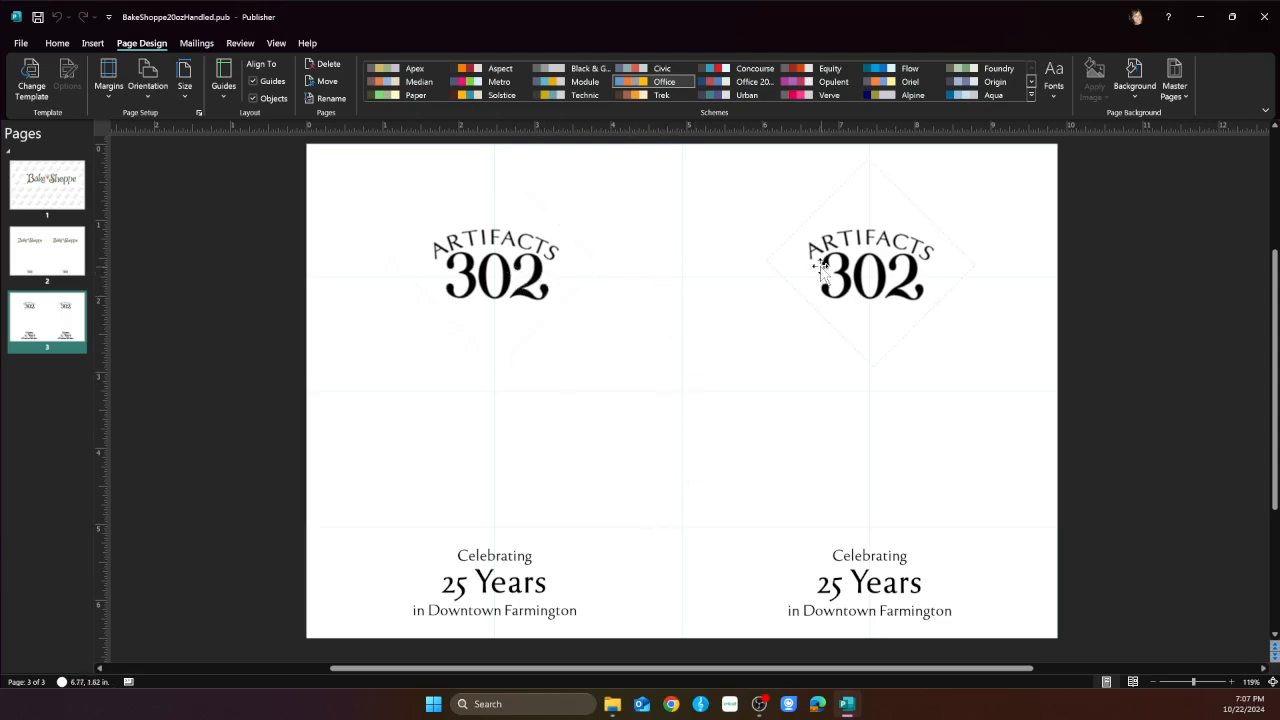
Shrink the anniversary text group on the page's left half by resizing it from its lower-right corner
{"action": "left_click", "coordinate": [495, 572]}
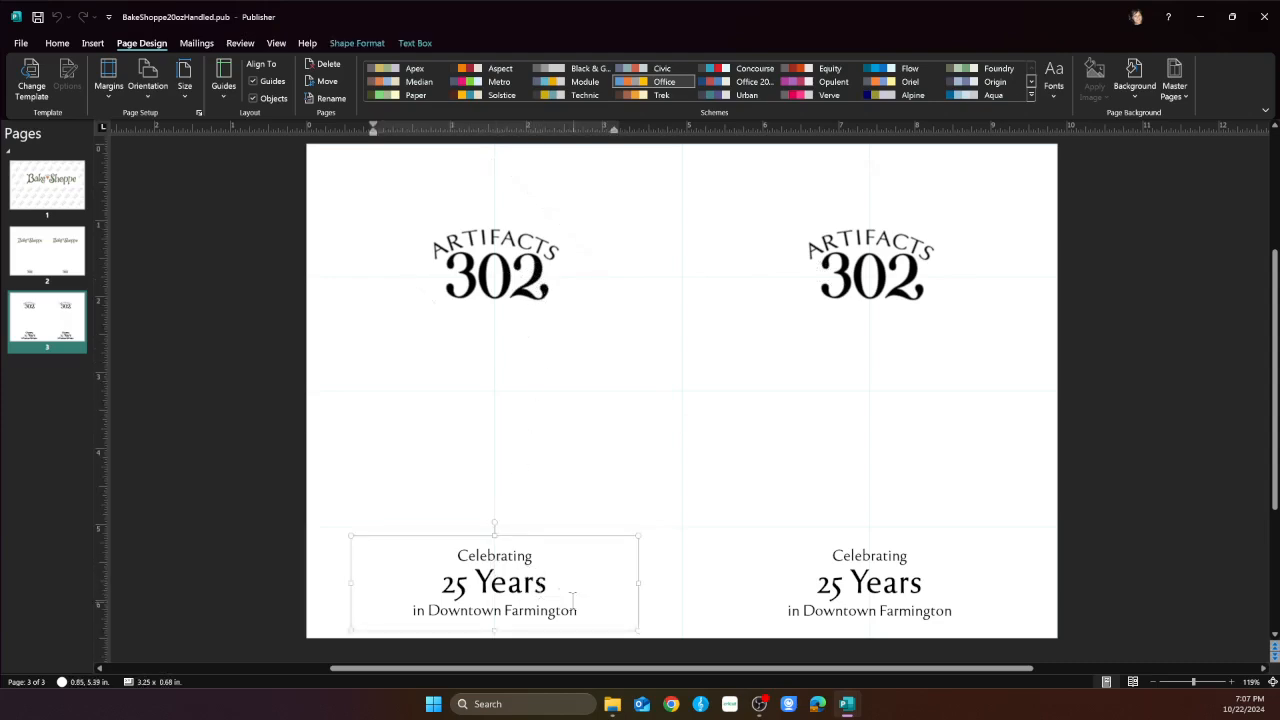
{"action": "triple_click", "coordinate": [543, 572]}
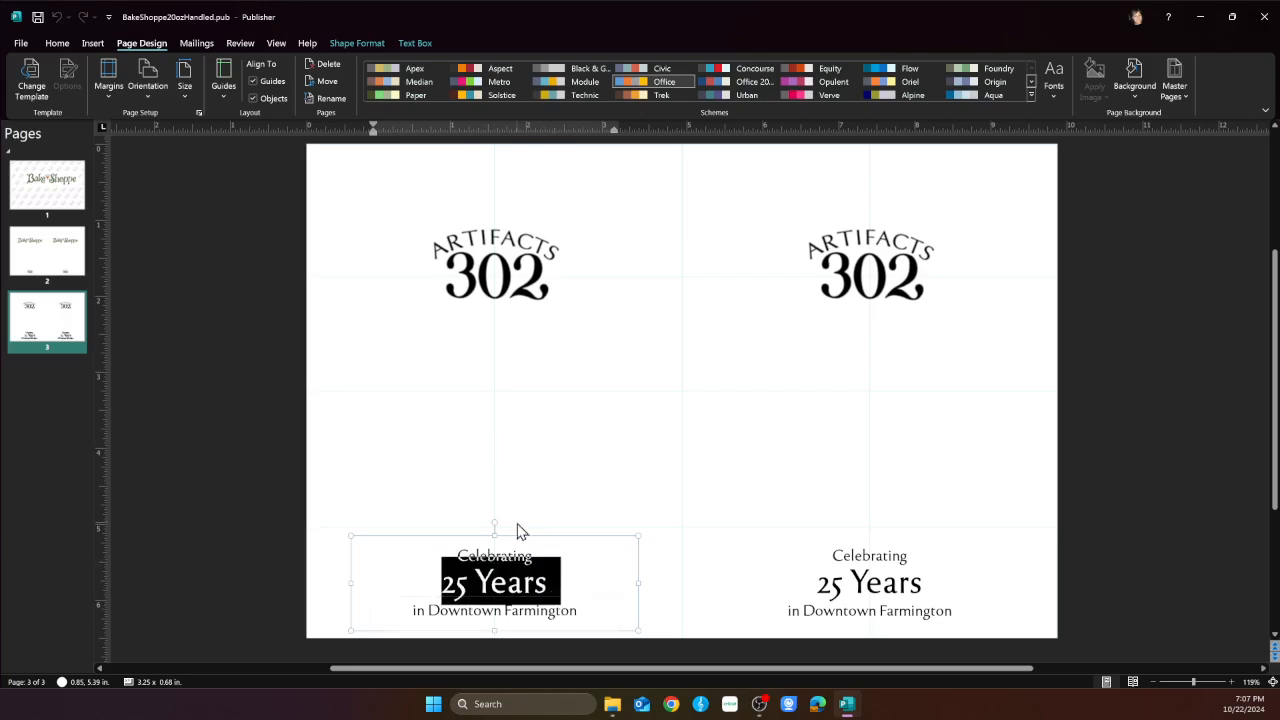
{"action": "left_click", "coordinate": [625, 540]}
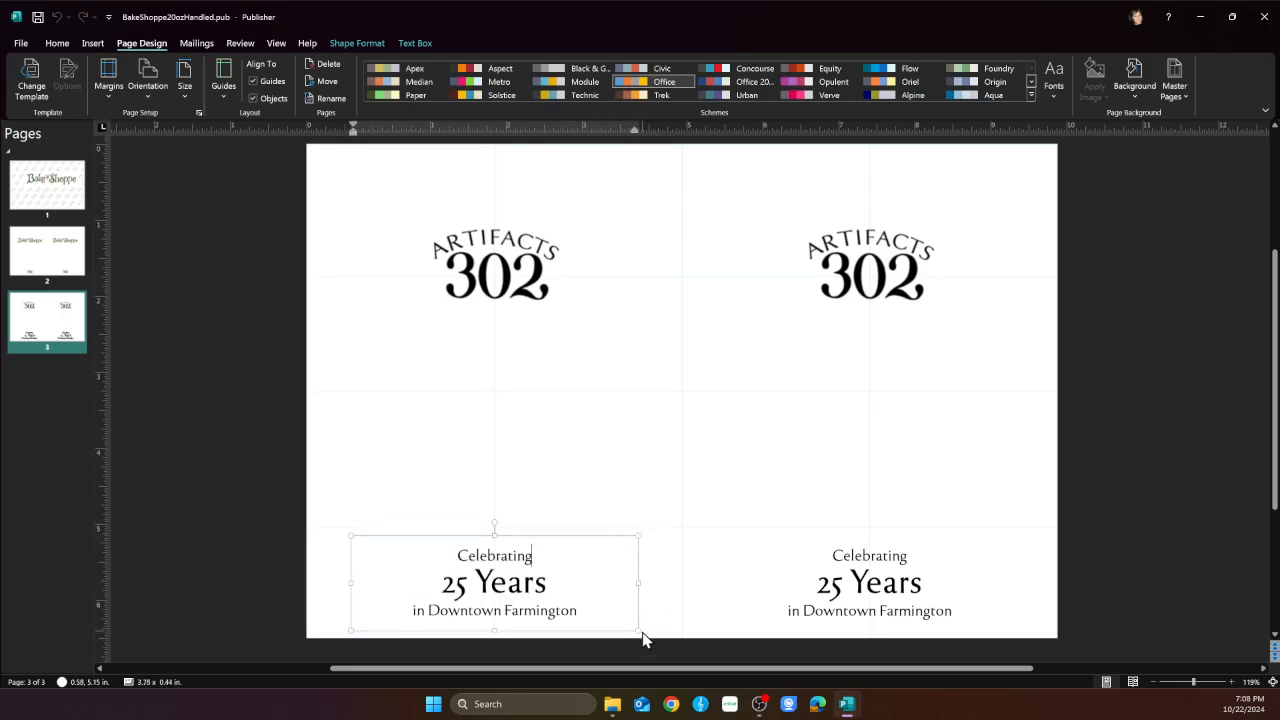
{"action": "left_click_drag", "start_coordinate": [636, 628], "coordinate": [625, 600]}
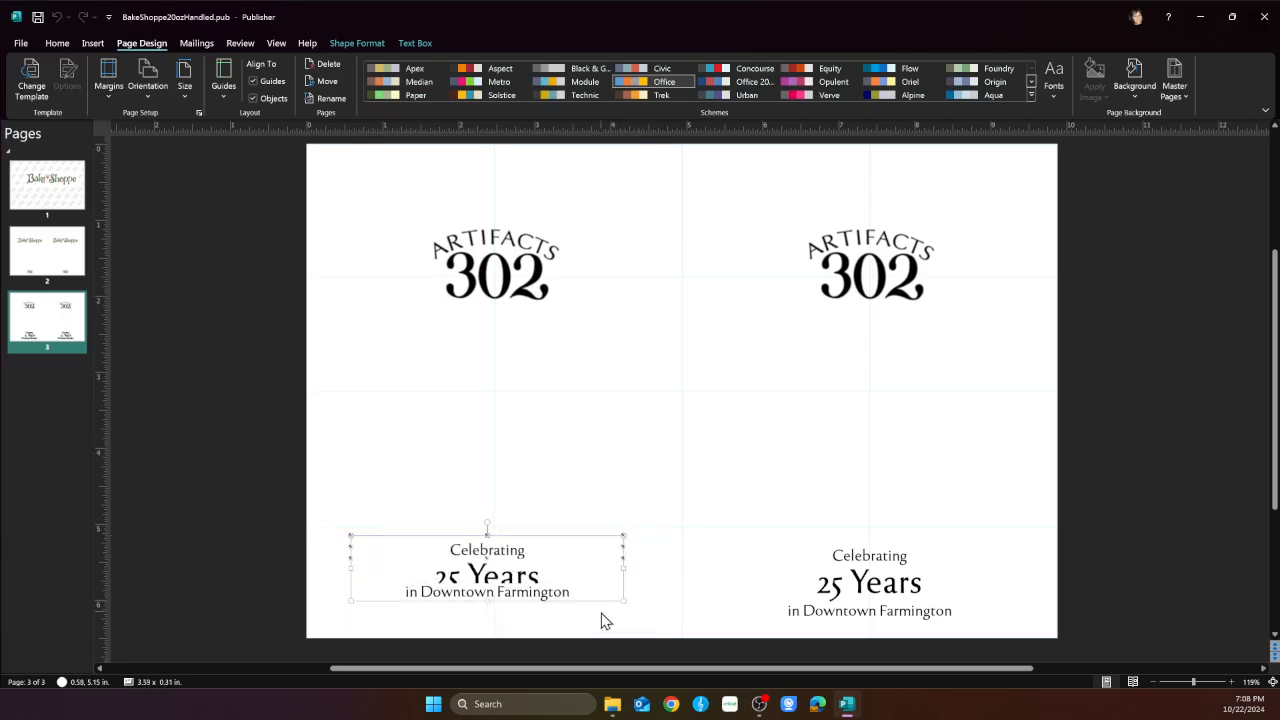
Decrease the font size of "25 Years" in the left text group and enlarge the group to about 4.27 x 0.99 in
{"action": "left_click", "coordinate": [516, 578]}
{"action": "left_click", "coordinate": [527, 568]}
{"action": "triple_click", "coordinate": [527, 568]}
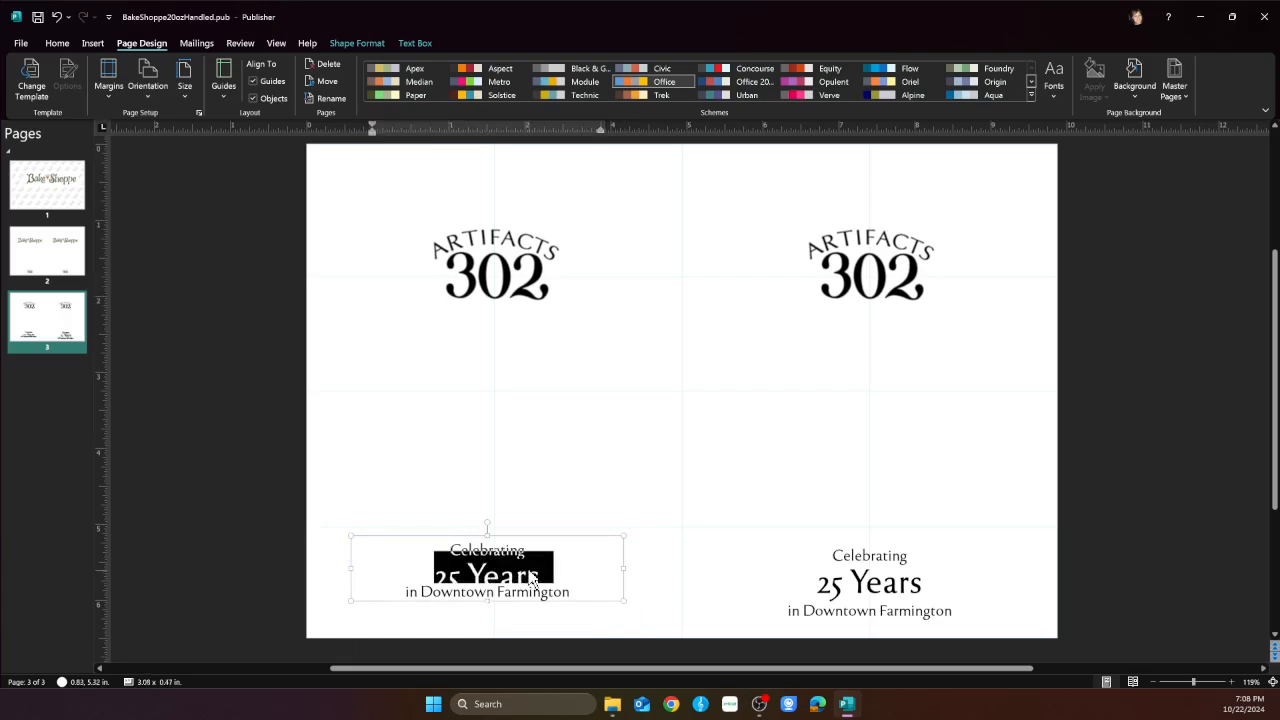
{"action": "left_click", "coordinate": [57, 43]}
{"action": "left_click", "coordinate": [272, 70]}
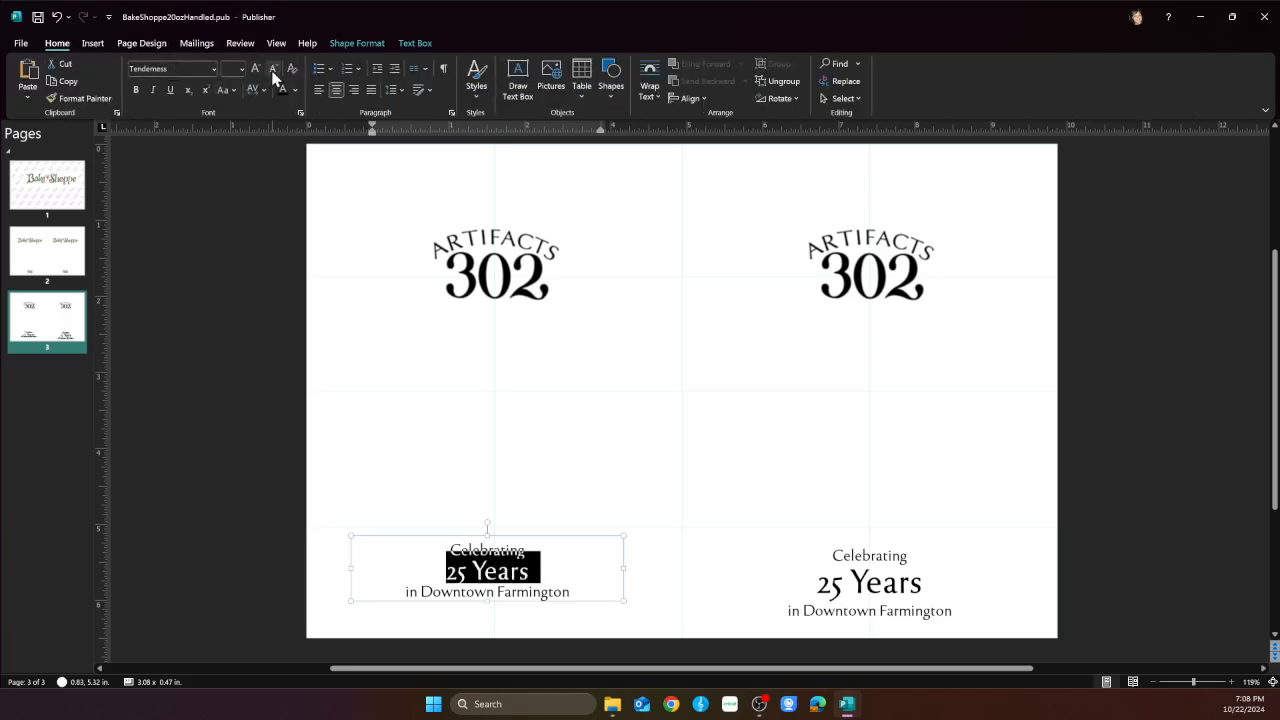
{"action": "left_click", "coordinate": [505, 558]}
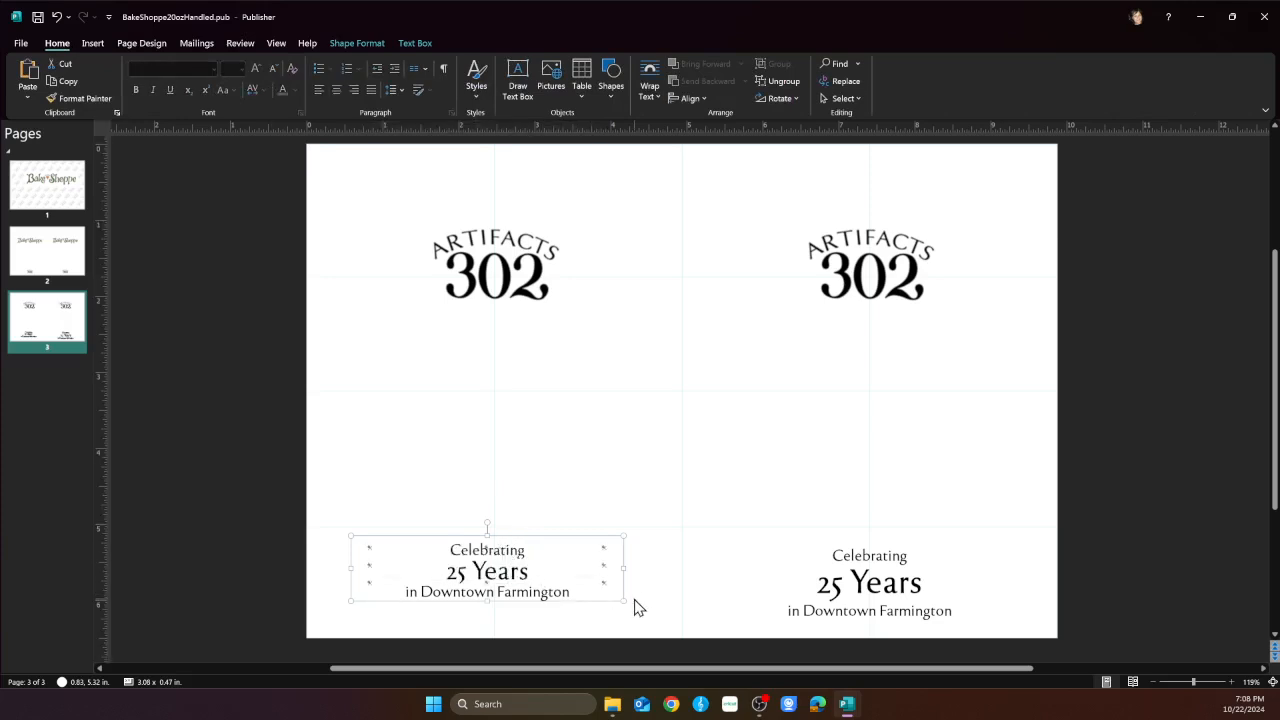
{"action": "left_click_drag", "start_coordinate": [623, 600], "coordinate": [651, 617]}
Delete the duplicate anniversary text group from the right half of the page
{"action": "left_click", "coordinate": [844, 583]}
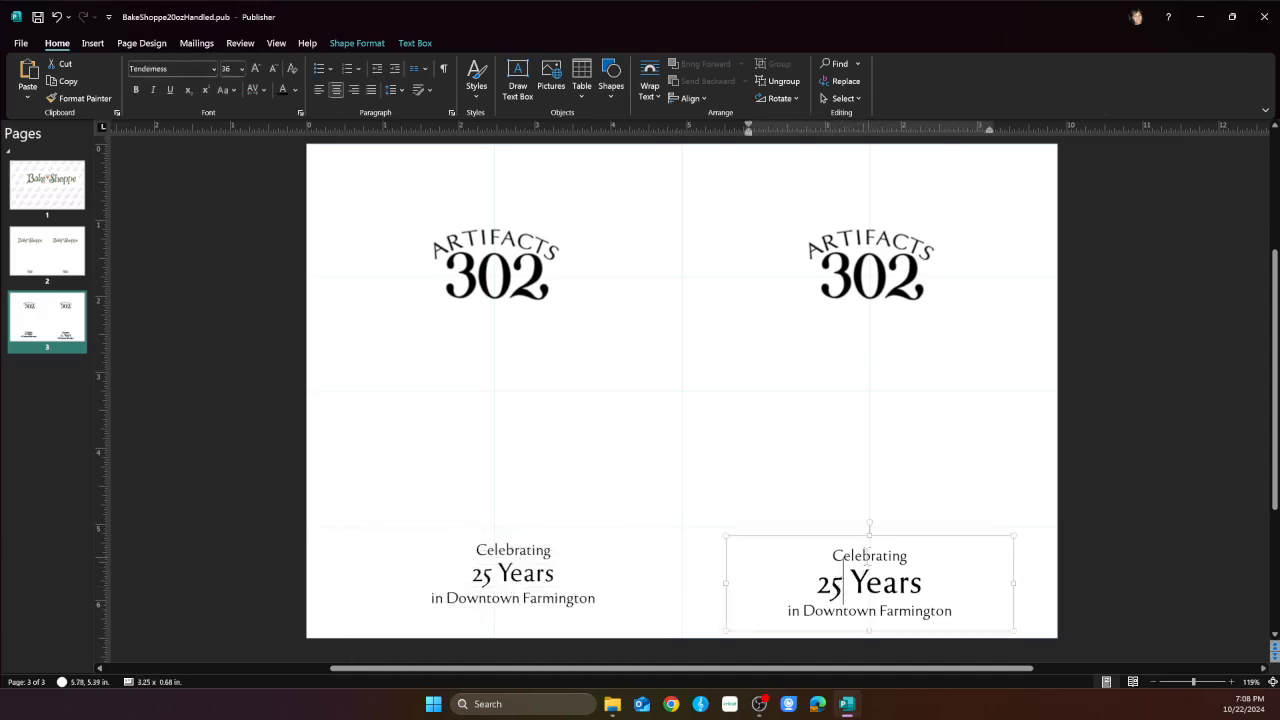
{"action": "left_click", "coordinate": [851, 535]}
{"action": "key", "text": "Delete"}
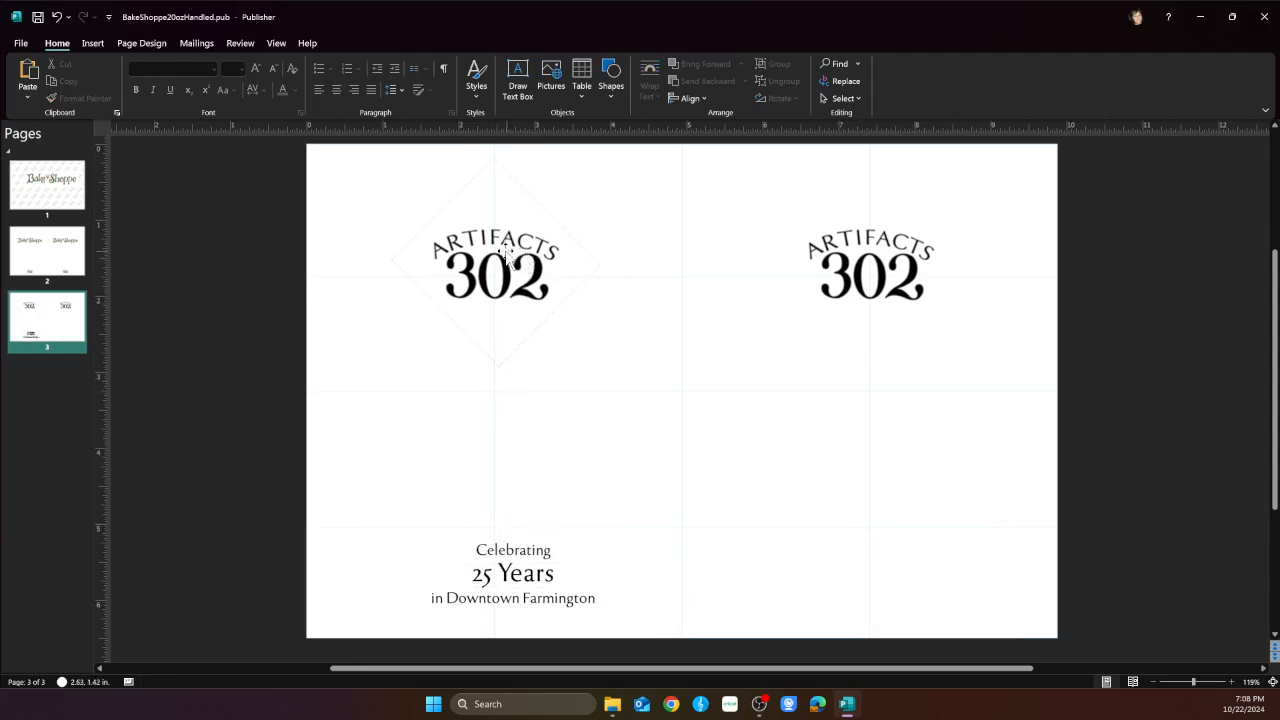
Move the remaining anniversary text group so it is centered on the 2.469" vertical guide, slightly lower on the page
{"action": "left_click", "coordinate": [513, 558]}
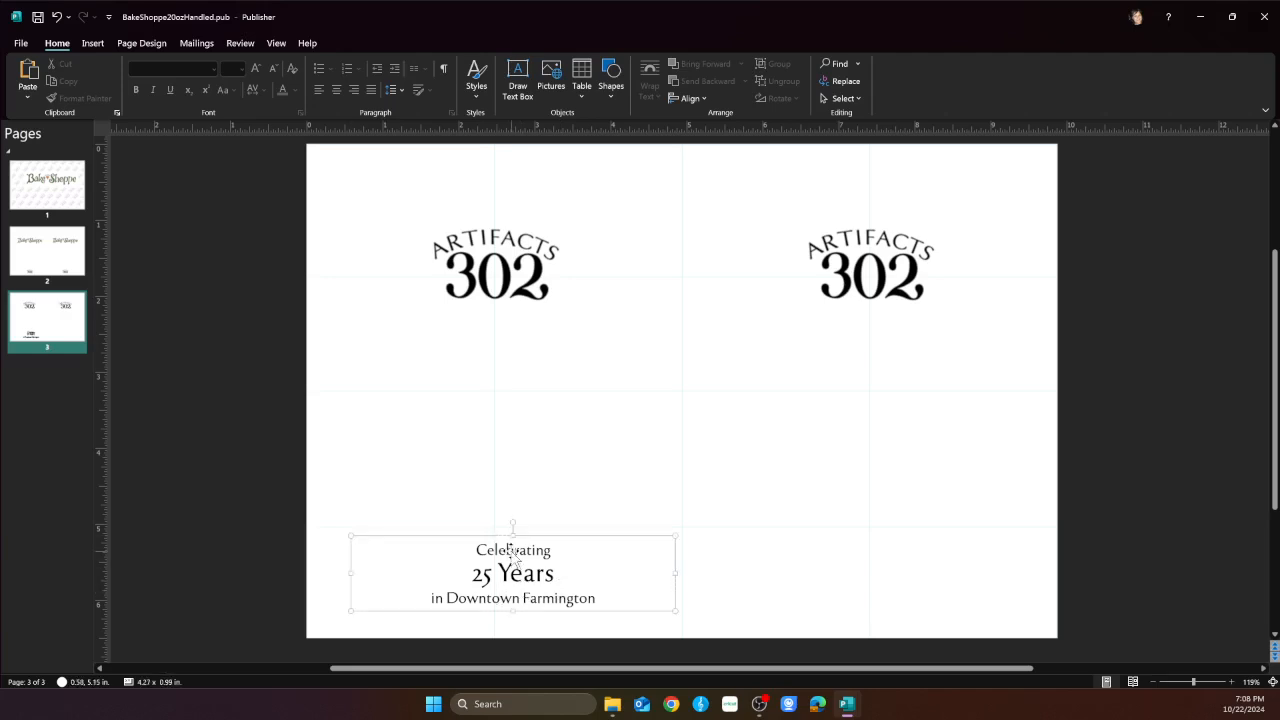
{"action": "left_click_drag", "start_coordinate": [540, 536], "coordinate": [516, 542]}
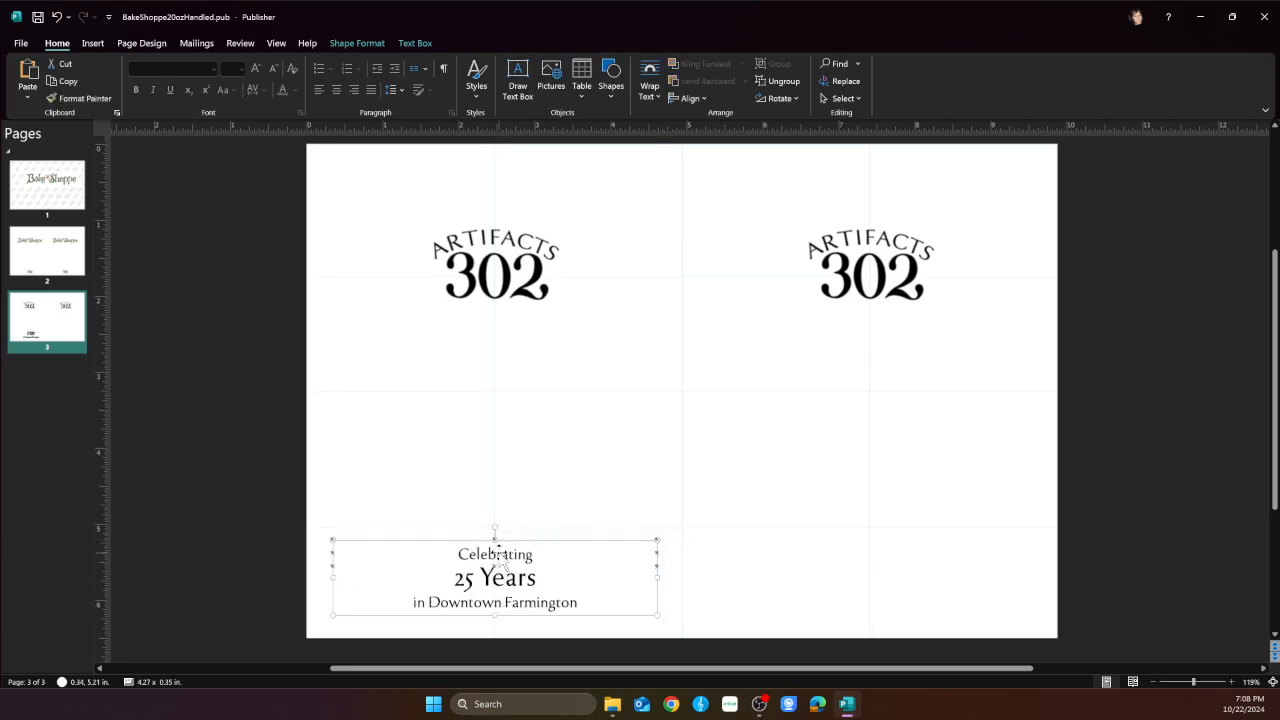
{"action": "left_click", "coordinate": [505, 558]}
{"action": "key", "text": "Escape"}
Set the font size of the "Celebrating" line to 14 pt
{"action": "left_click", "coordinate": [525, 547]}
{"action": "double_click", "coordinate": [525, 552]}
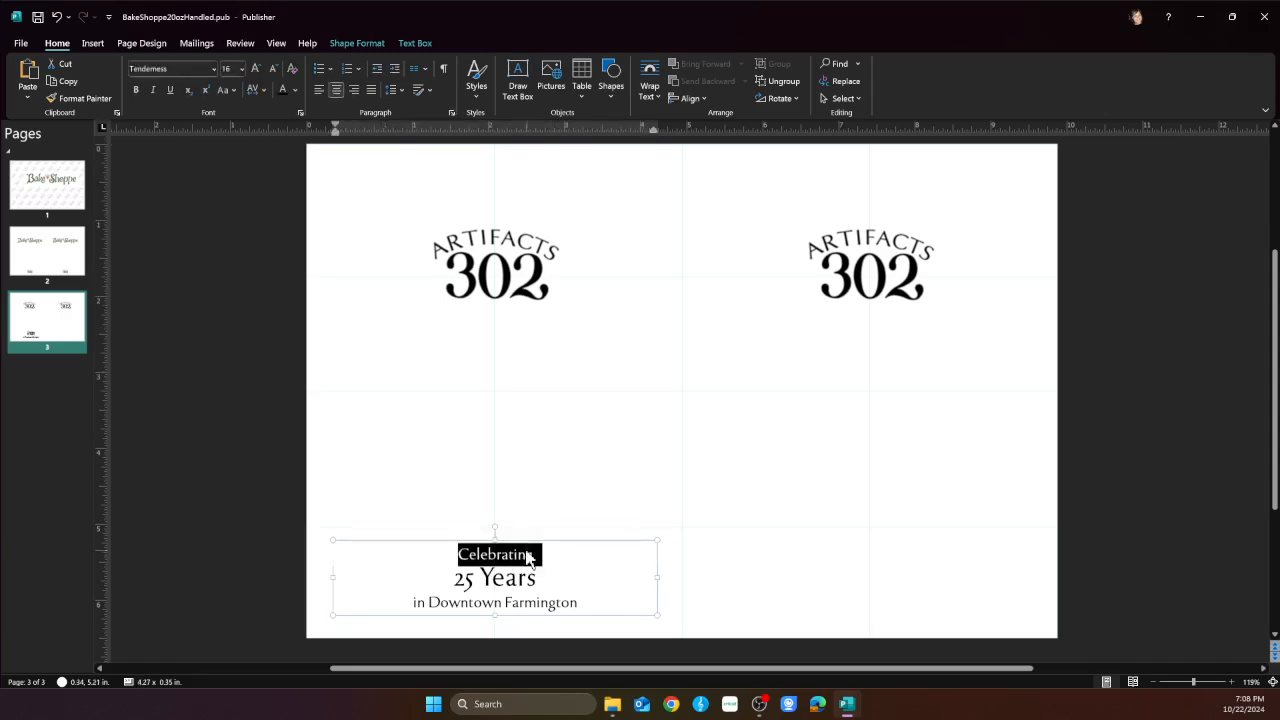
{"action": "left_click", "coordinate": [241, 70]}
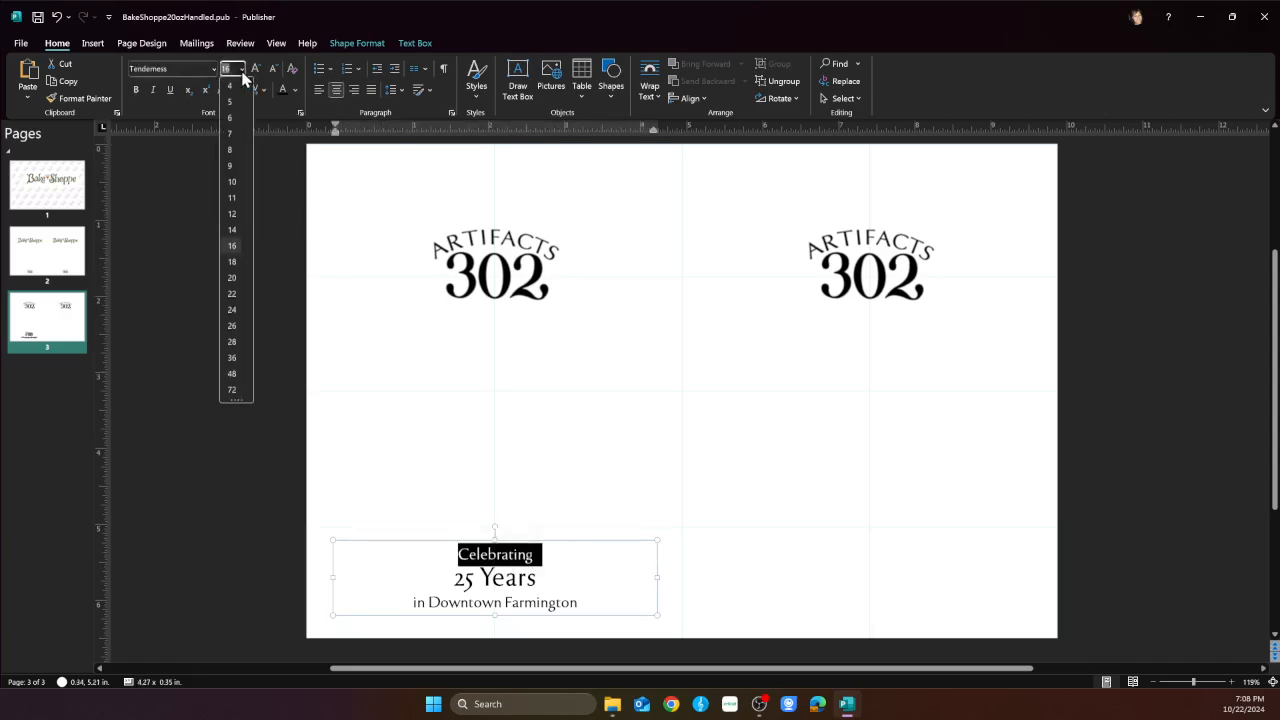
{"action": "left_click", "coordinate": [236, 213]}
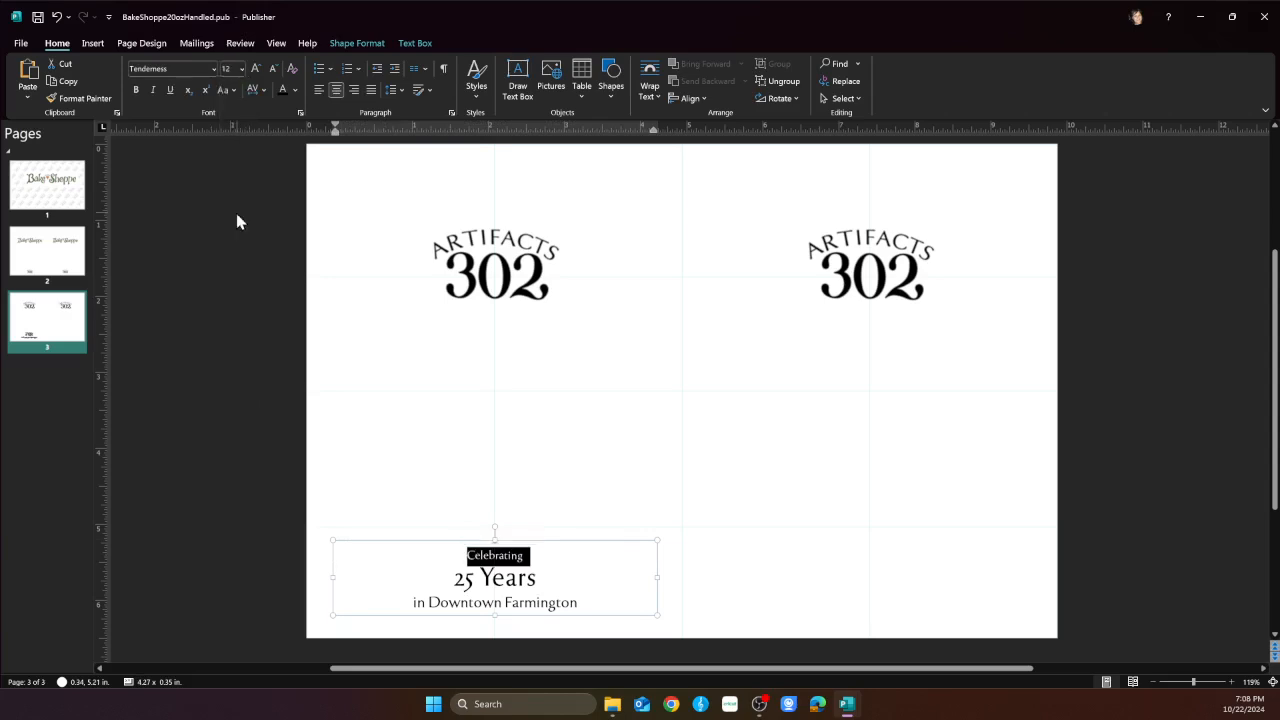
{"action": "left_click", "coordinate": [243, 69]}
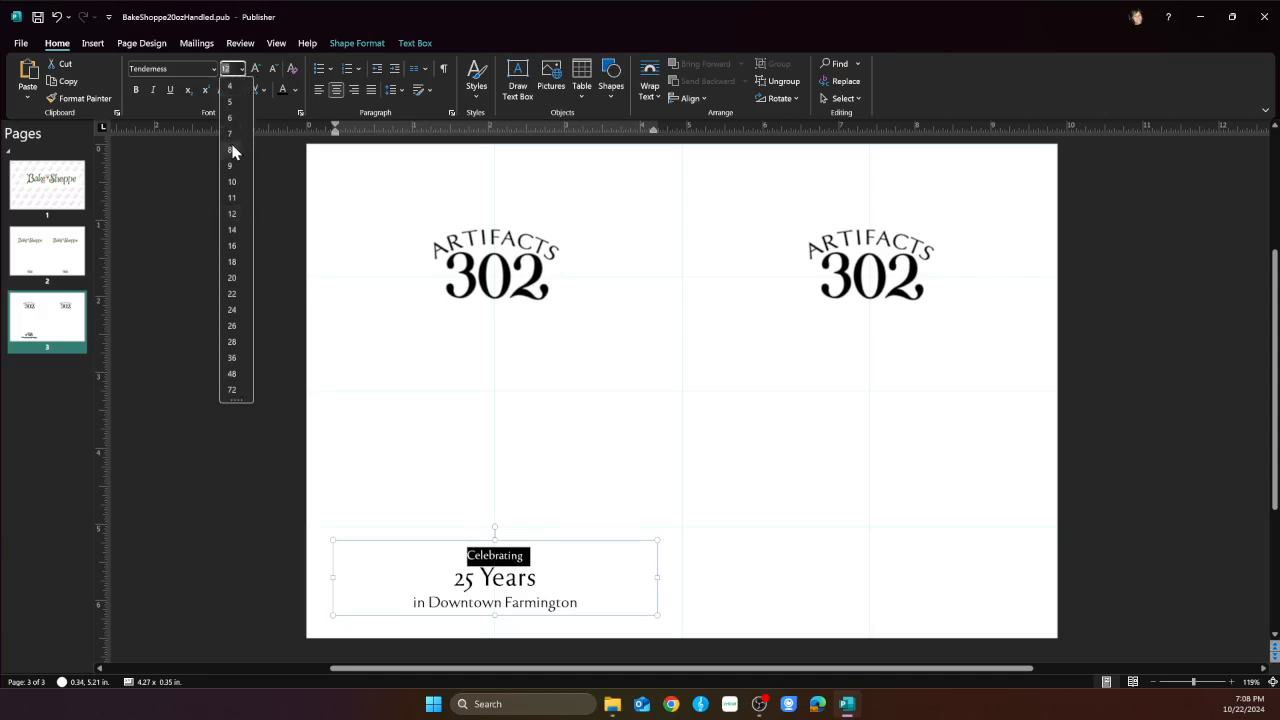
{"action": "left_click", "coordinate": [233, 230]}
Set the font size of the "in Downtown Farmington" line to 14 pt
{"action": "left_click", "coordinate": [516, 604]}
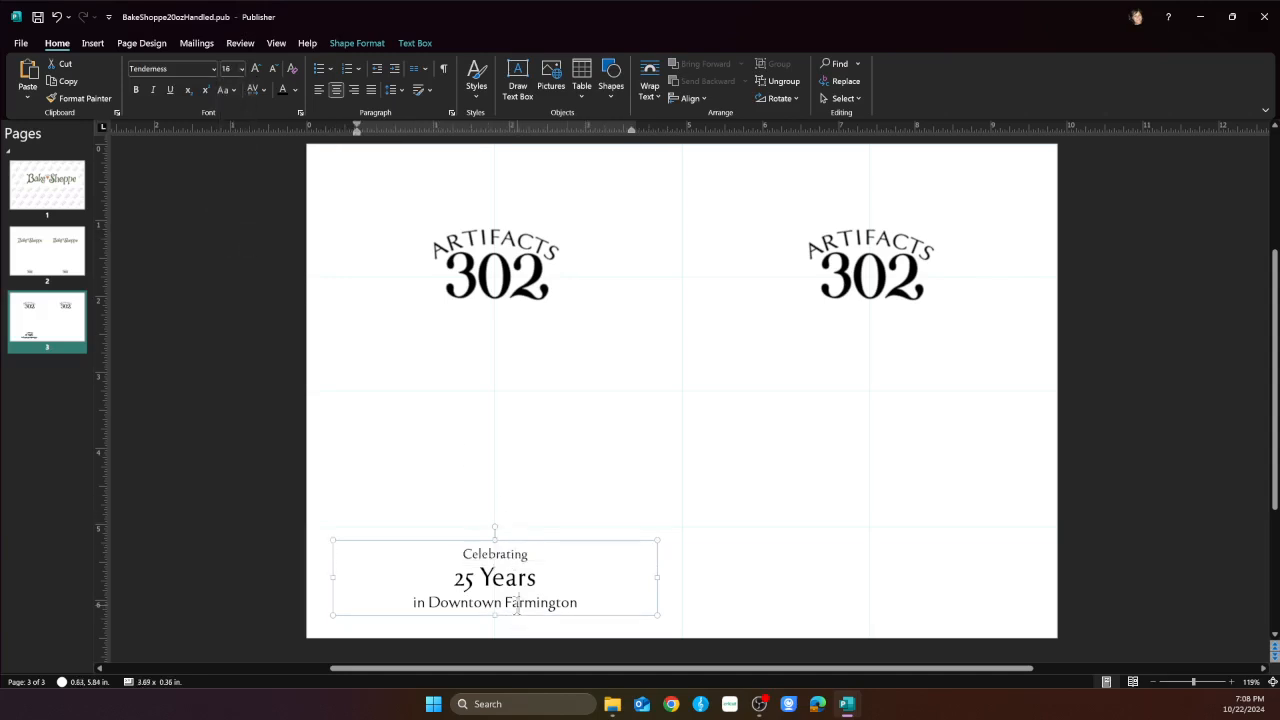
{"action": "left_click", "coordinate": [495, 541]}
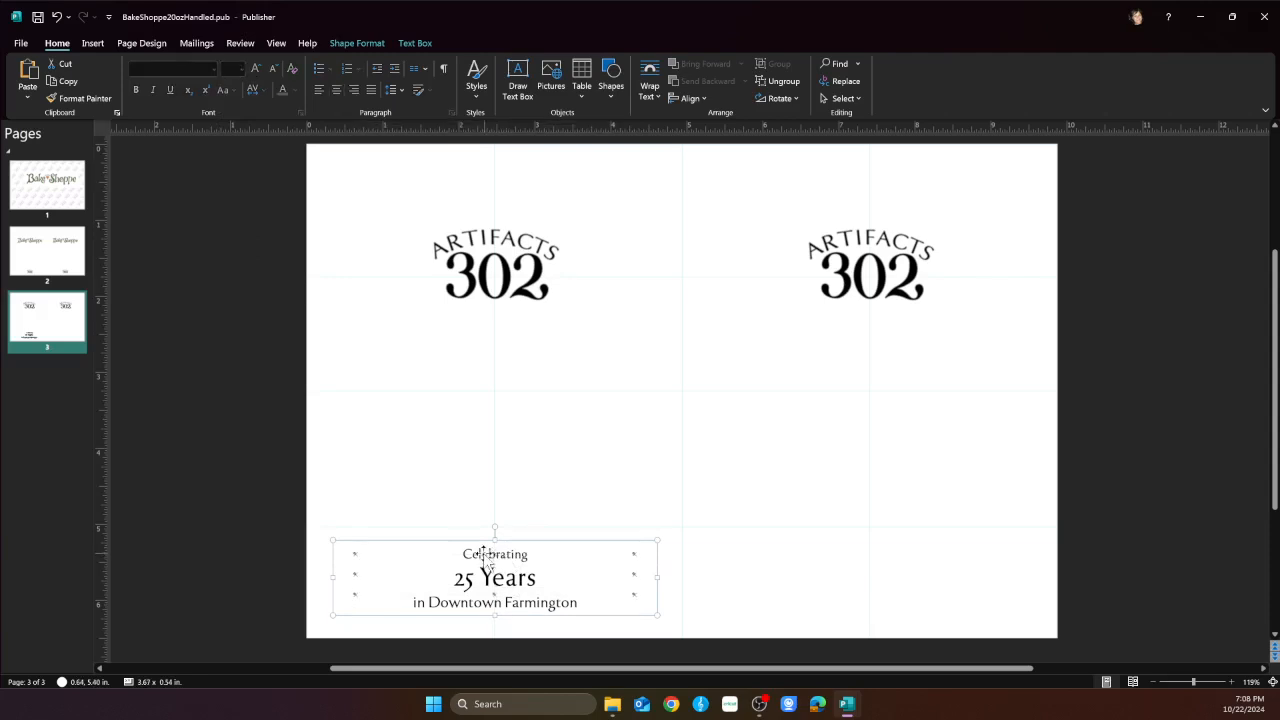
{"action": "left_click", "coordinate": [471, 552]}
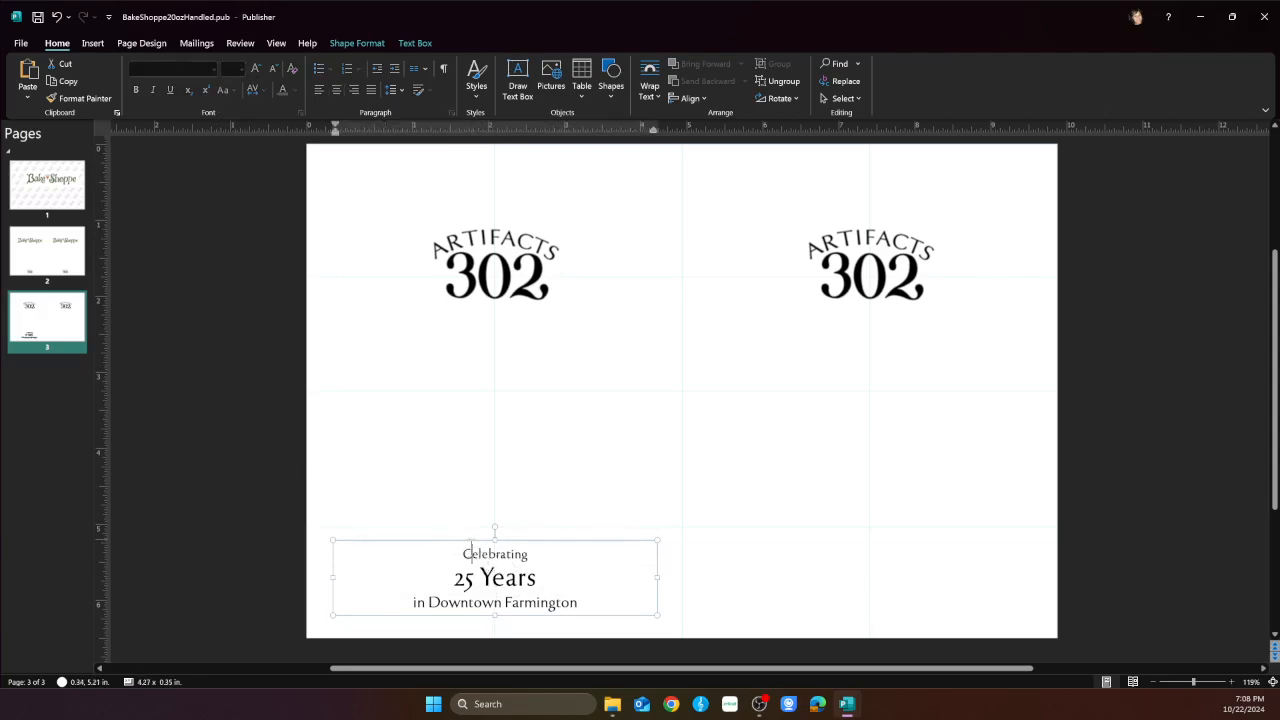
{"action": "left_click", "coordinate": [487, 606]}
{"action": "triple_click", "coordinate": [489, 610]}
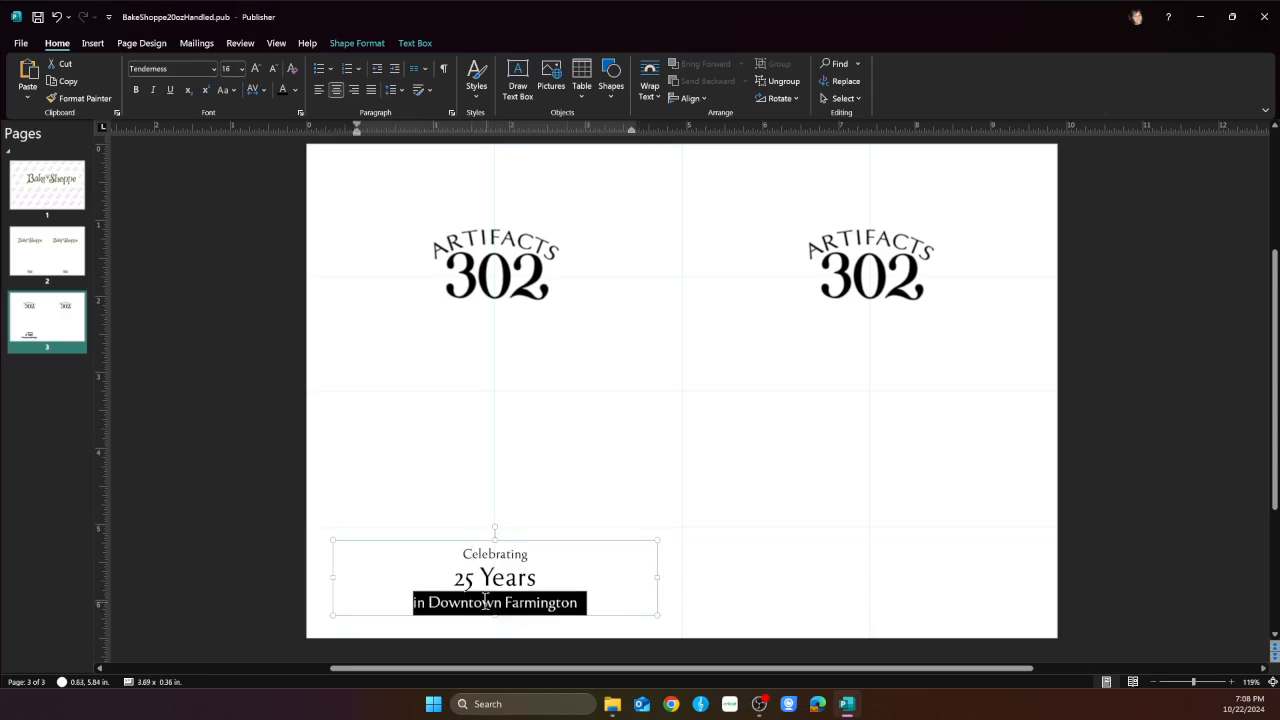
{"action": "left_click", "coordinate": [242, 68]}
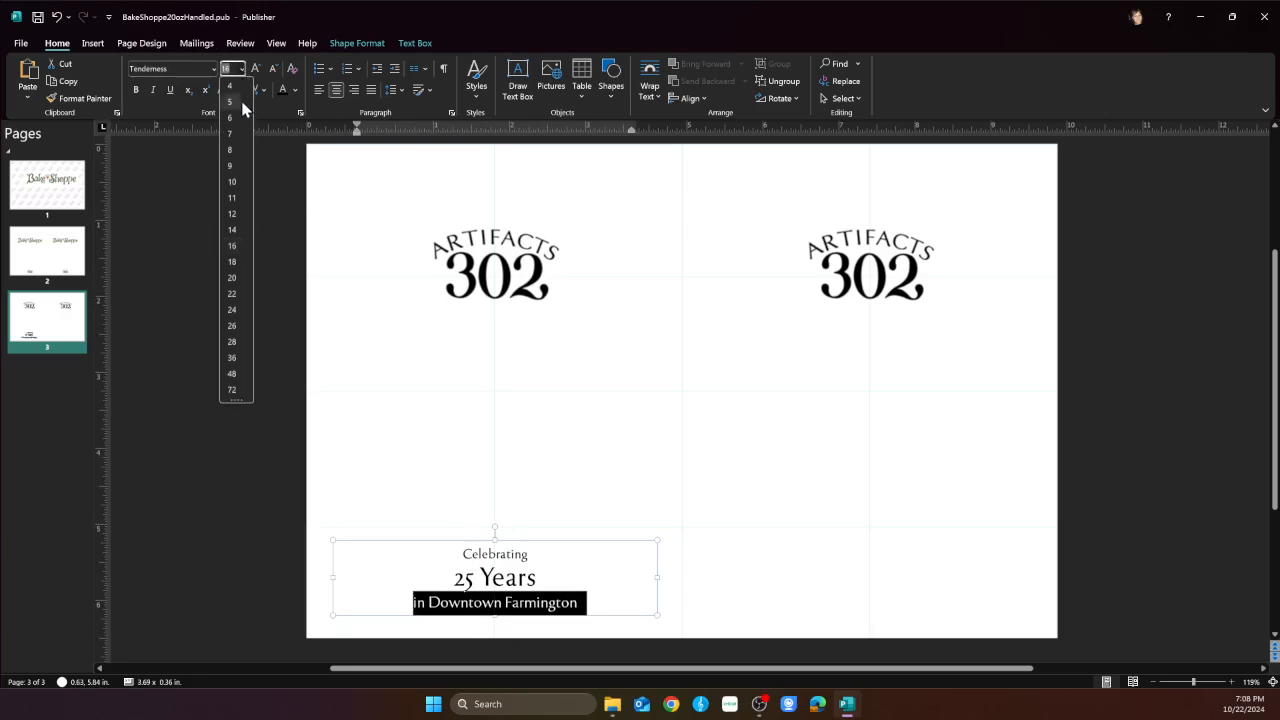
{"action": "left_click", "coordinate": [235, 230]}
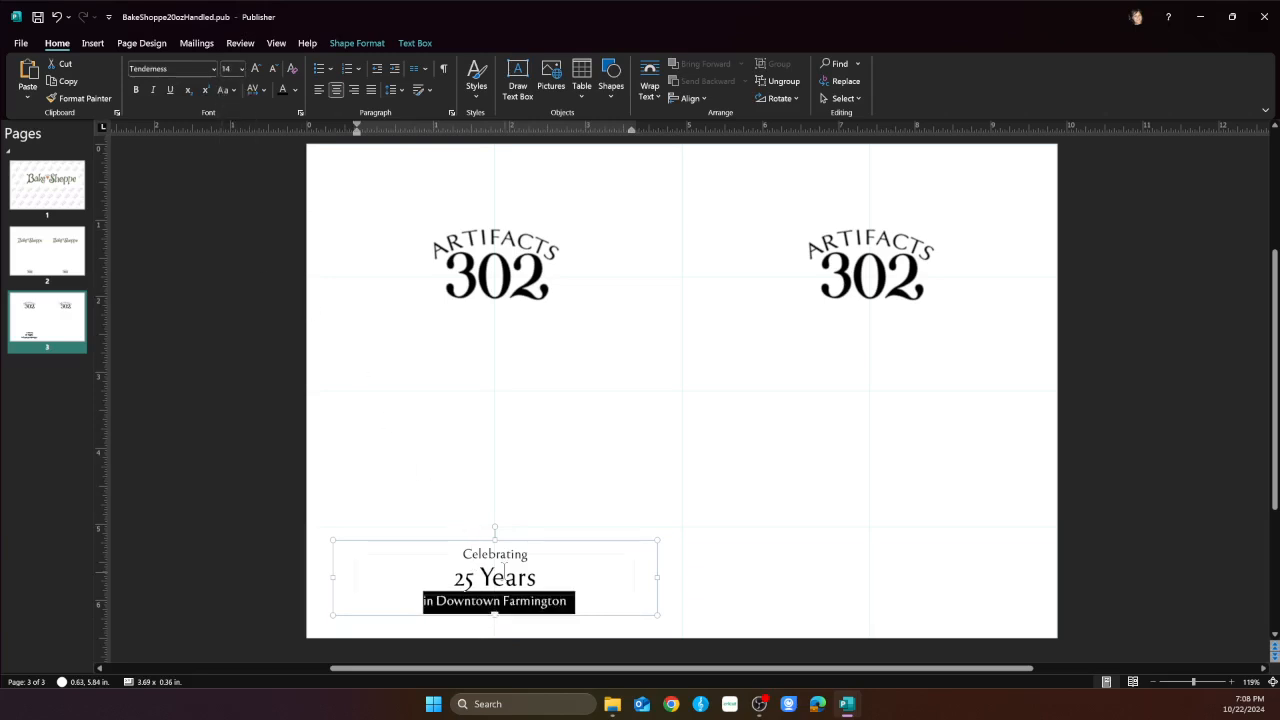
Decrease the font size of the "25 Years" line by one increment
{"action": "left_click", "coordinate": [508, 582]}
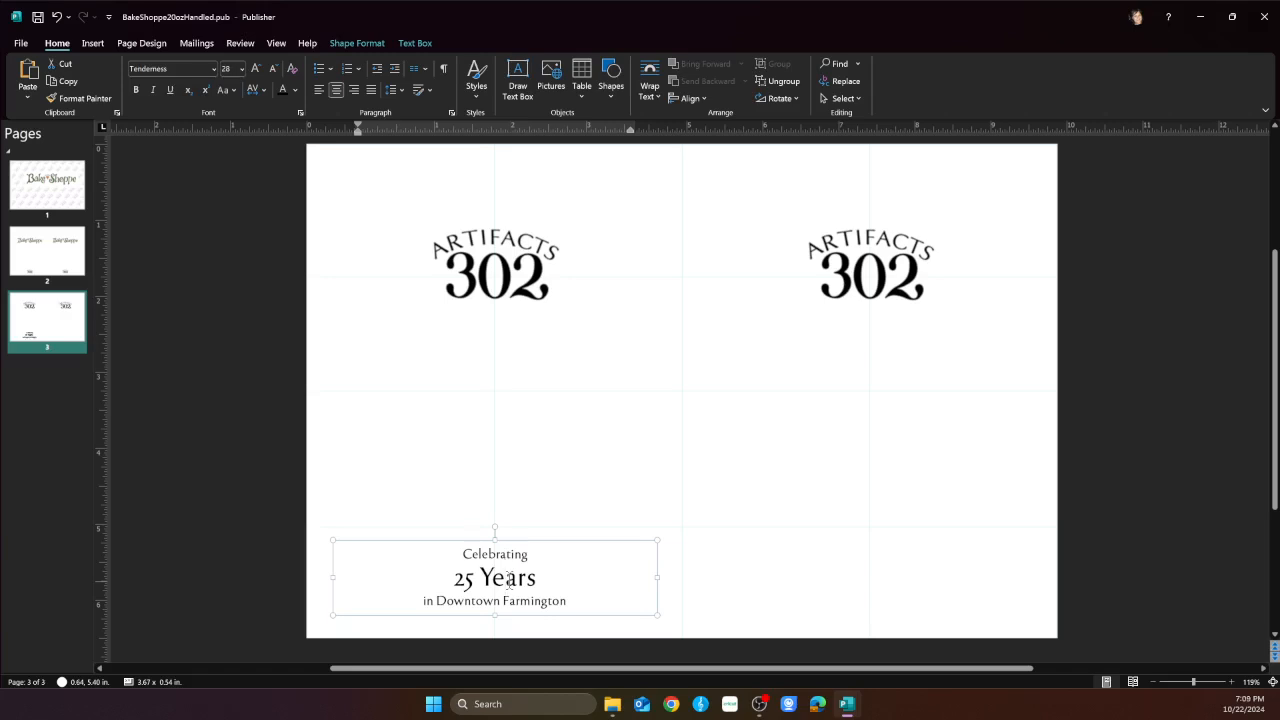
{"action": "triple_click", "coordinate": [519, 583]}
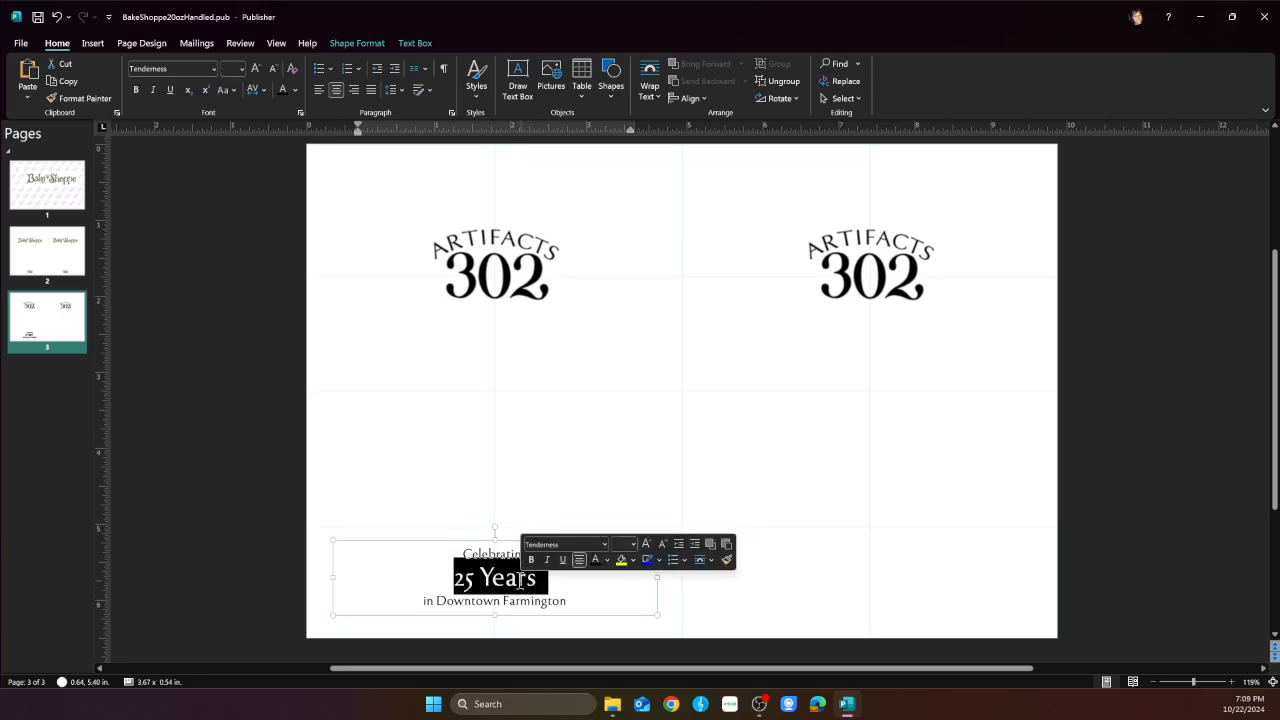
{"action": "left_click", "coordinate": [272, 72]}
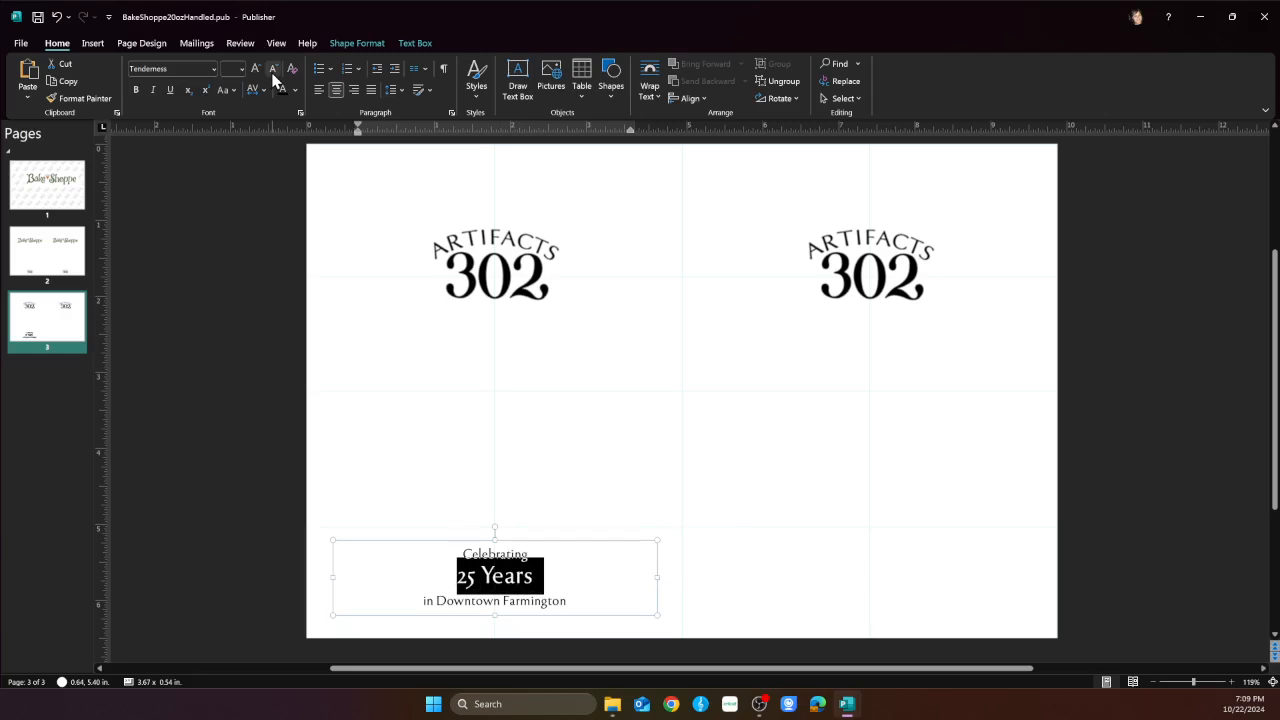
{"action": "left_click", "coordinate": [557, 584]}
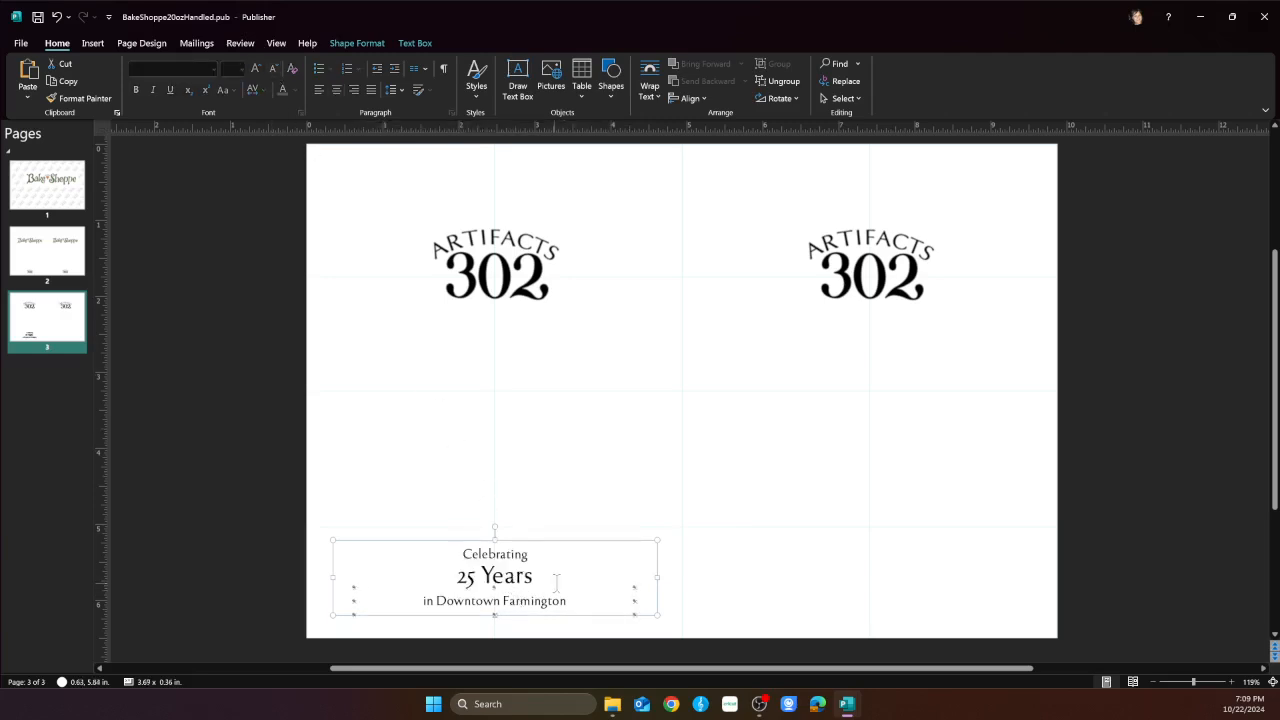
Ungroup the three anniversary text boxes and clear the selection
{"action": "left_click", "coordinate": [574, 542]}
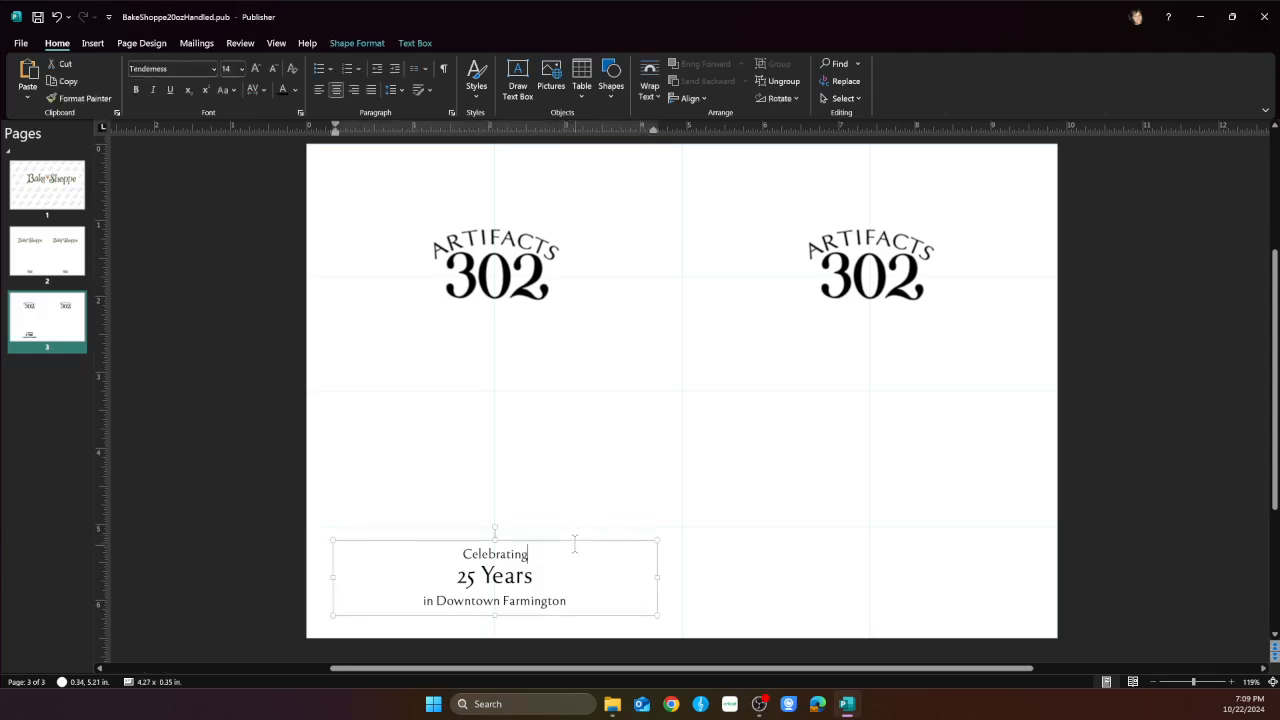
{"action": "left_click", "coordinate": [576, 540]}
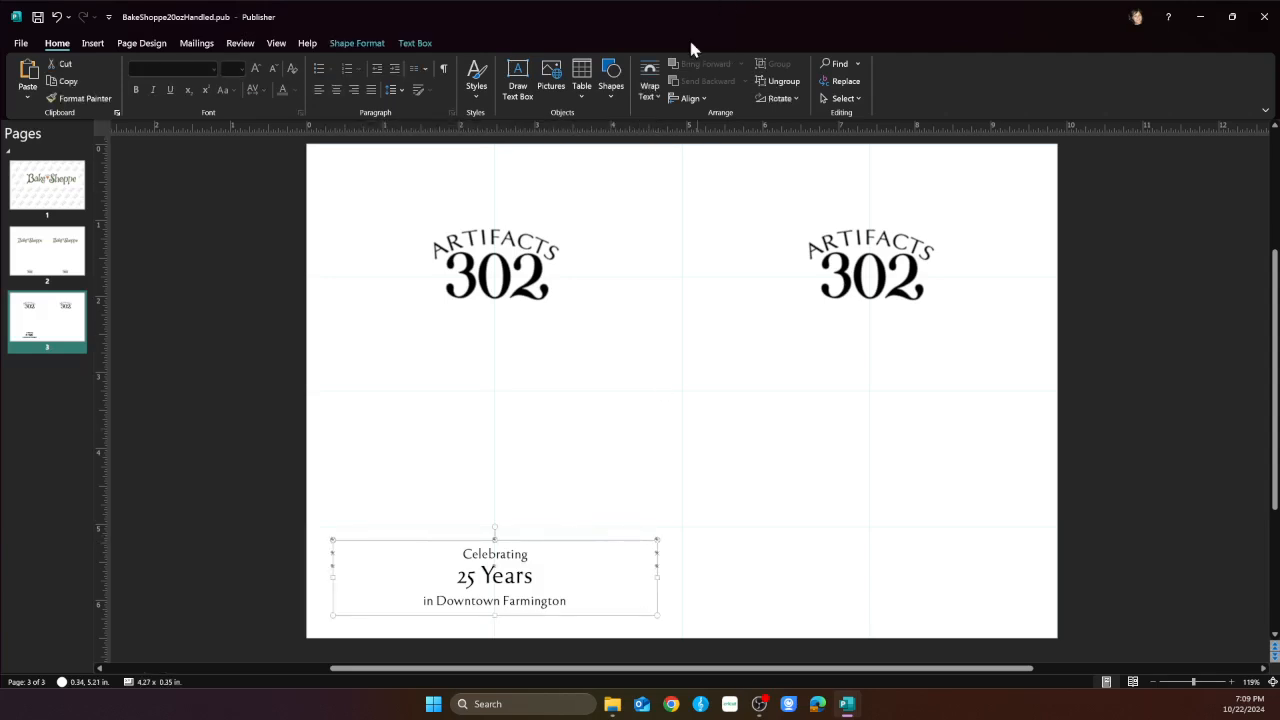
{"action": "left_click", "coordinate": [776, 81]}
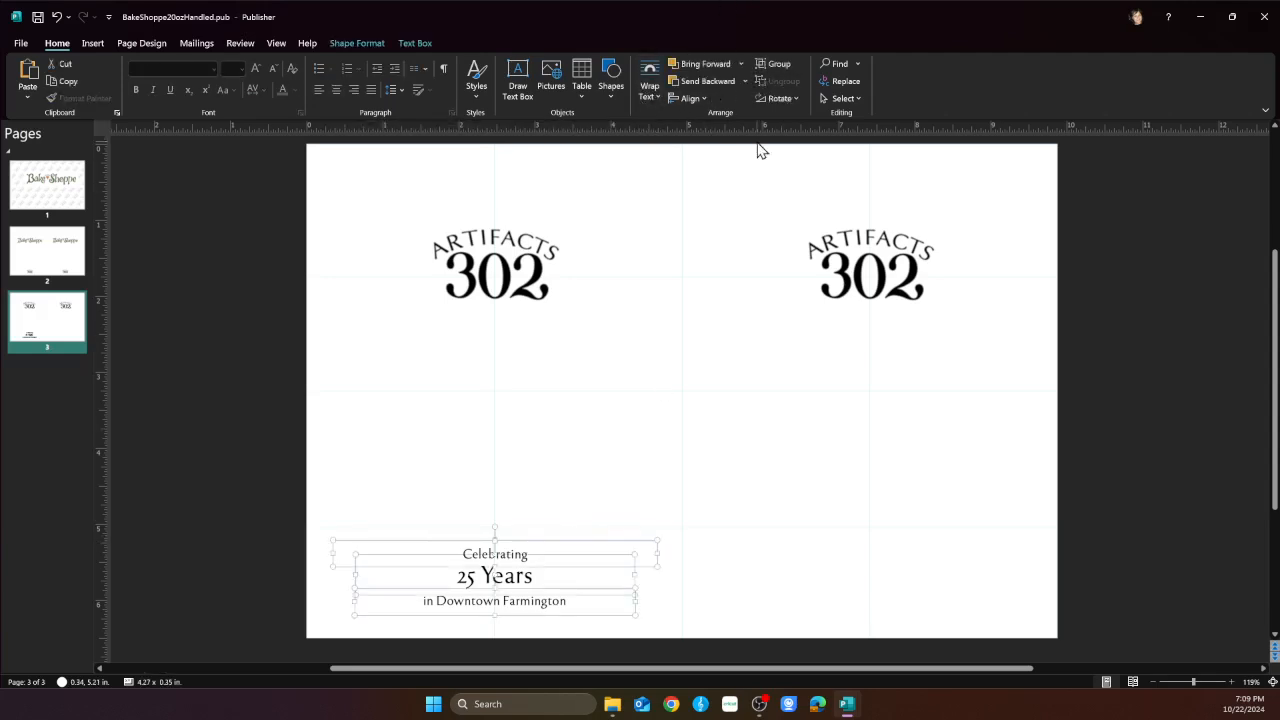
{"action": "left_click", "coordinate": [590, 454]}
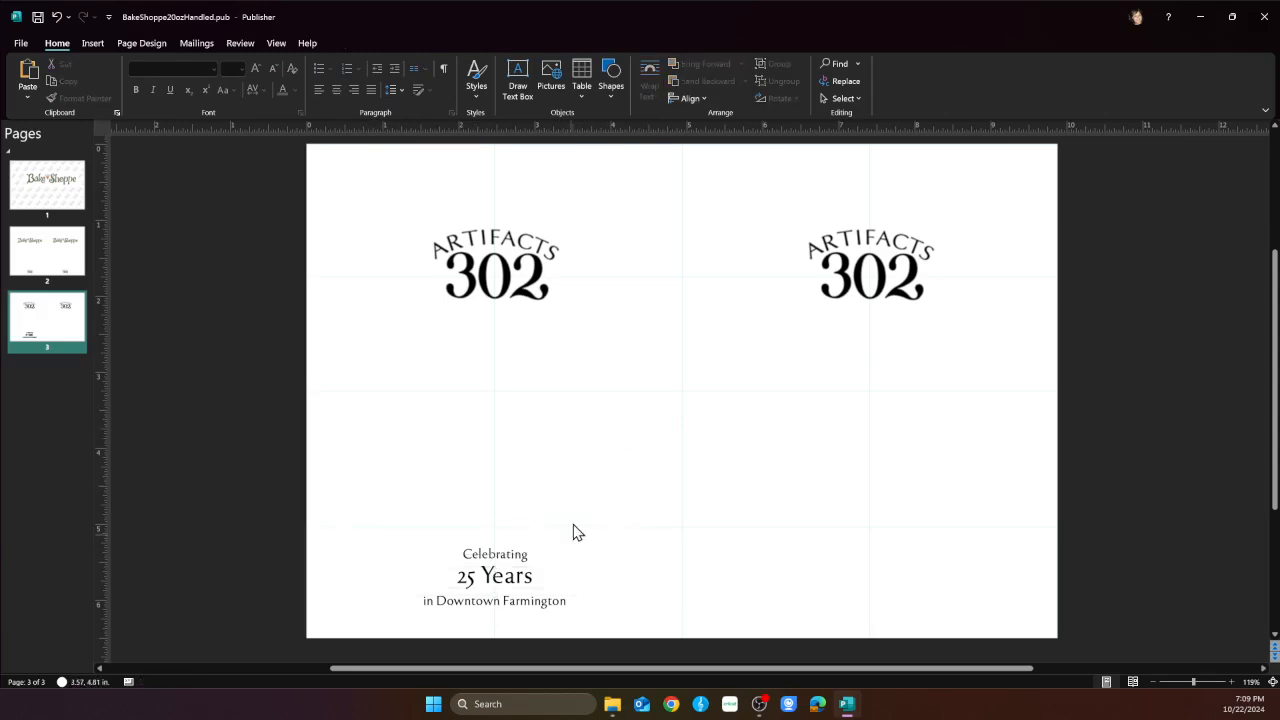
{"action": "left_click", "coordinate": [515, 600]}
{"action": "key", "text": "ctrl+a"}
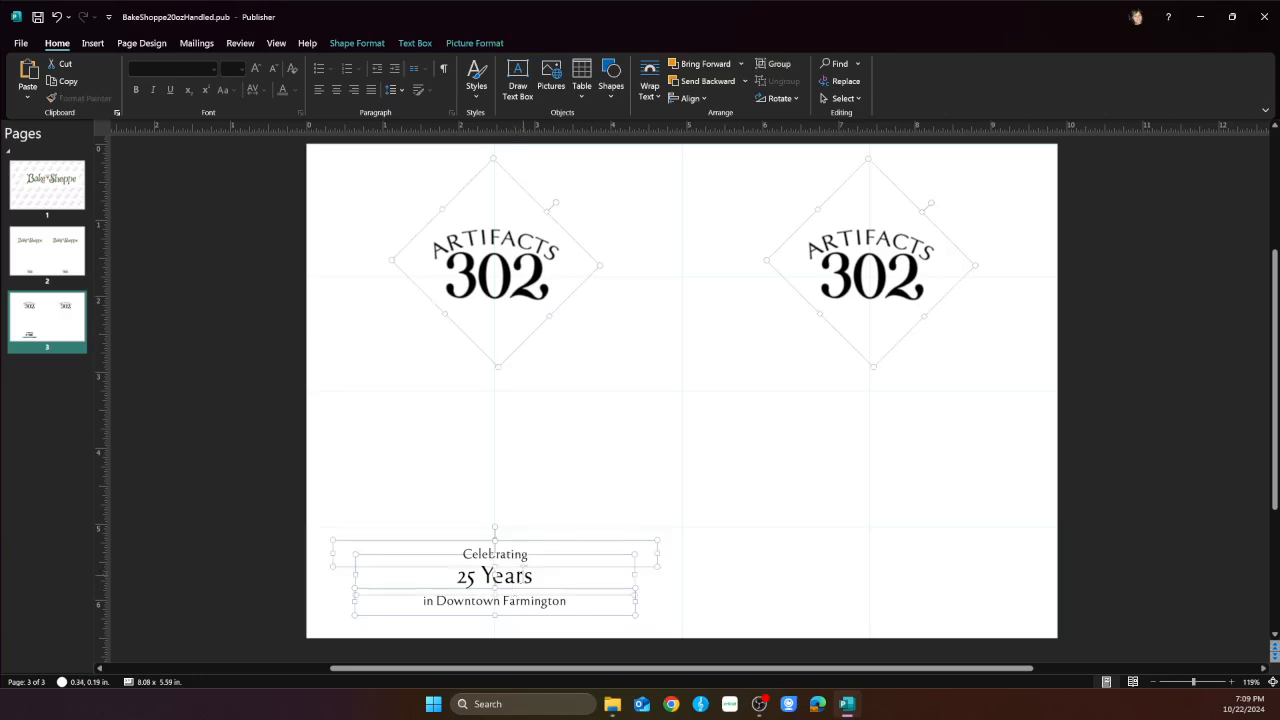
{"action": "left_click", "coordinate": [693, 98]}
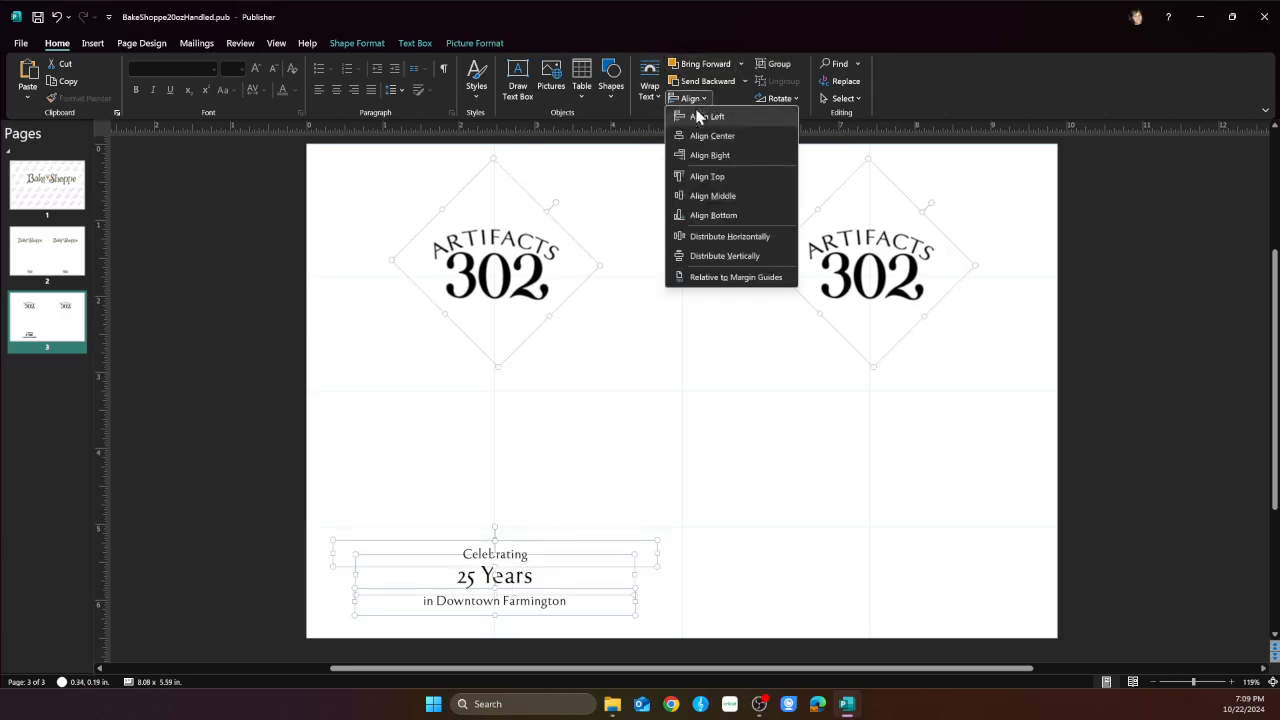
{"action": "left_click", "coordinate": [695, 136]}
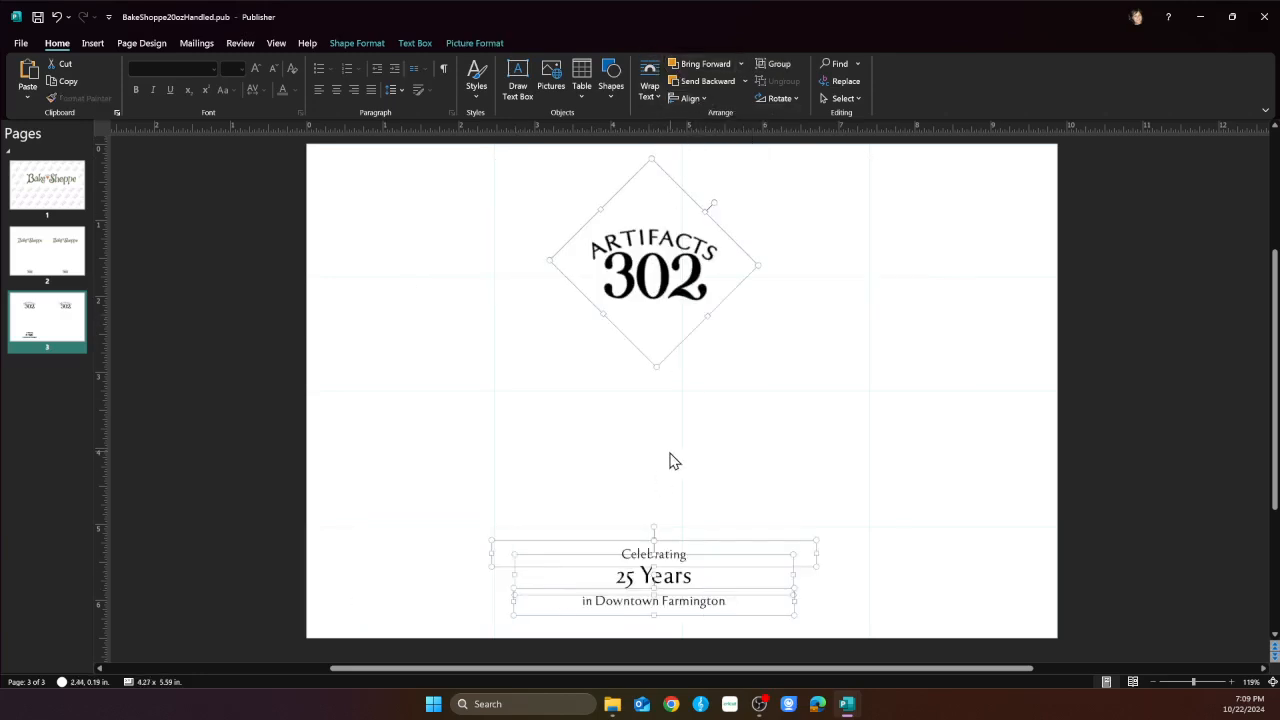
{"action": "key", "text": "ctrl+z"}
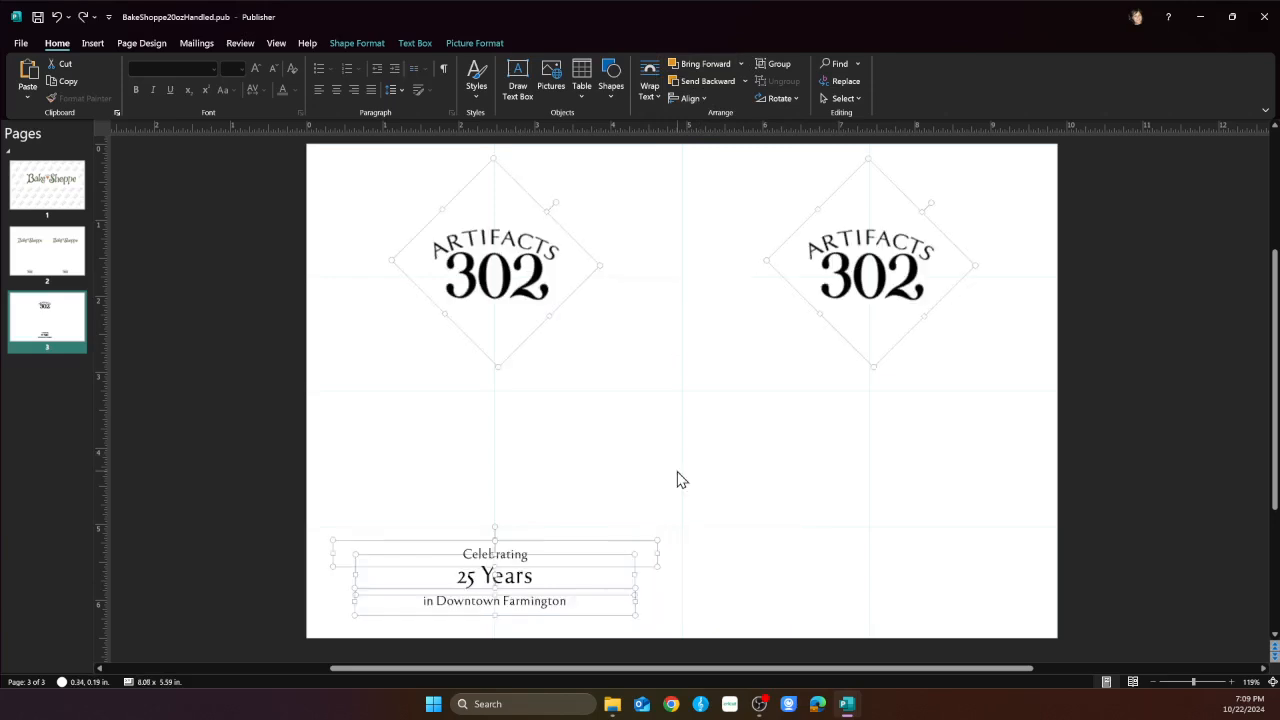
{"action": "left_click", "coordinate": [577, 532]}
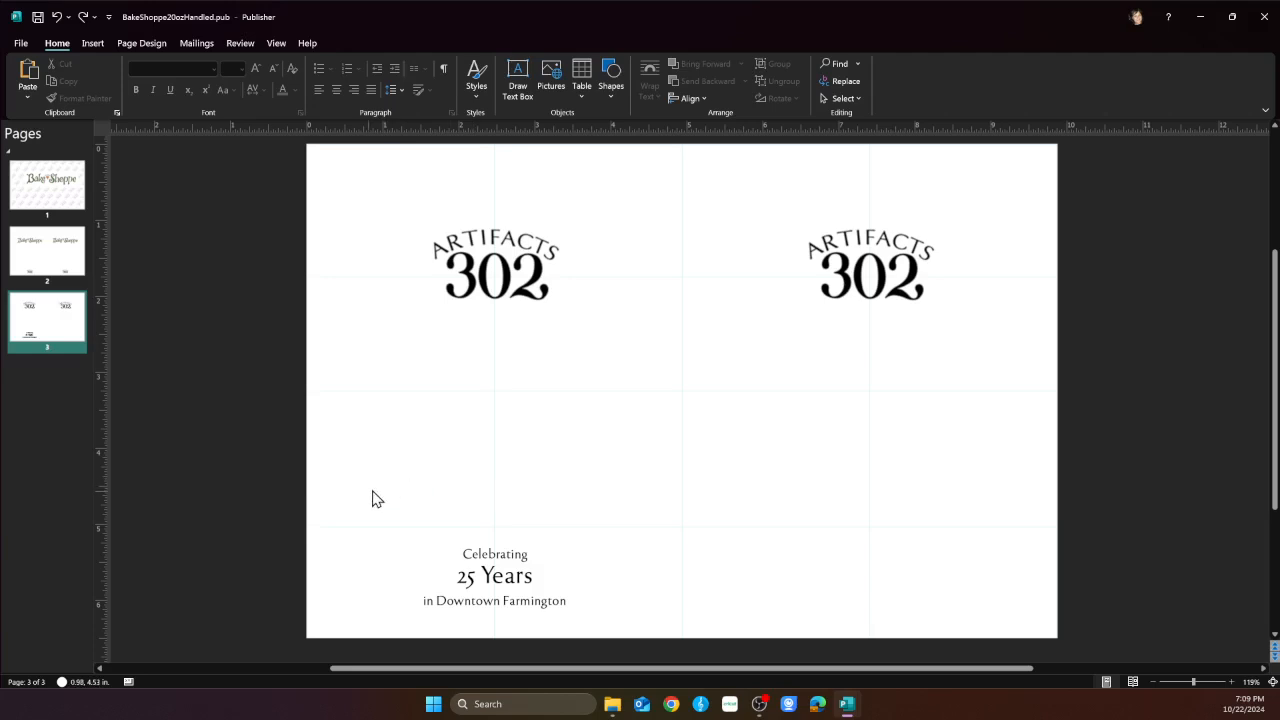
Align the three anniversary text boxes to one another by their centers
{"action": "left_click_drag", "start_coordinate": [315, 518], "coordinate": [735, 630]}
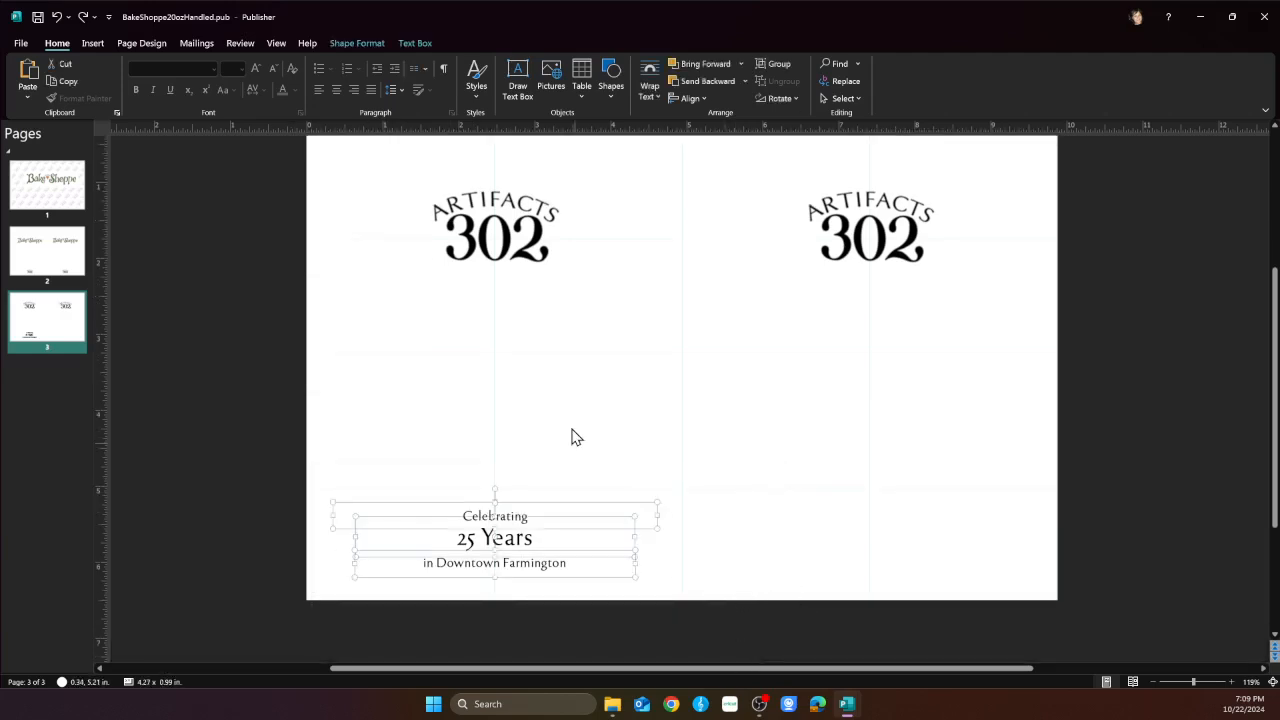
{"action": "left_click", "coordinate": [689, 98]}
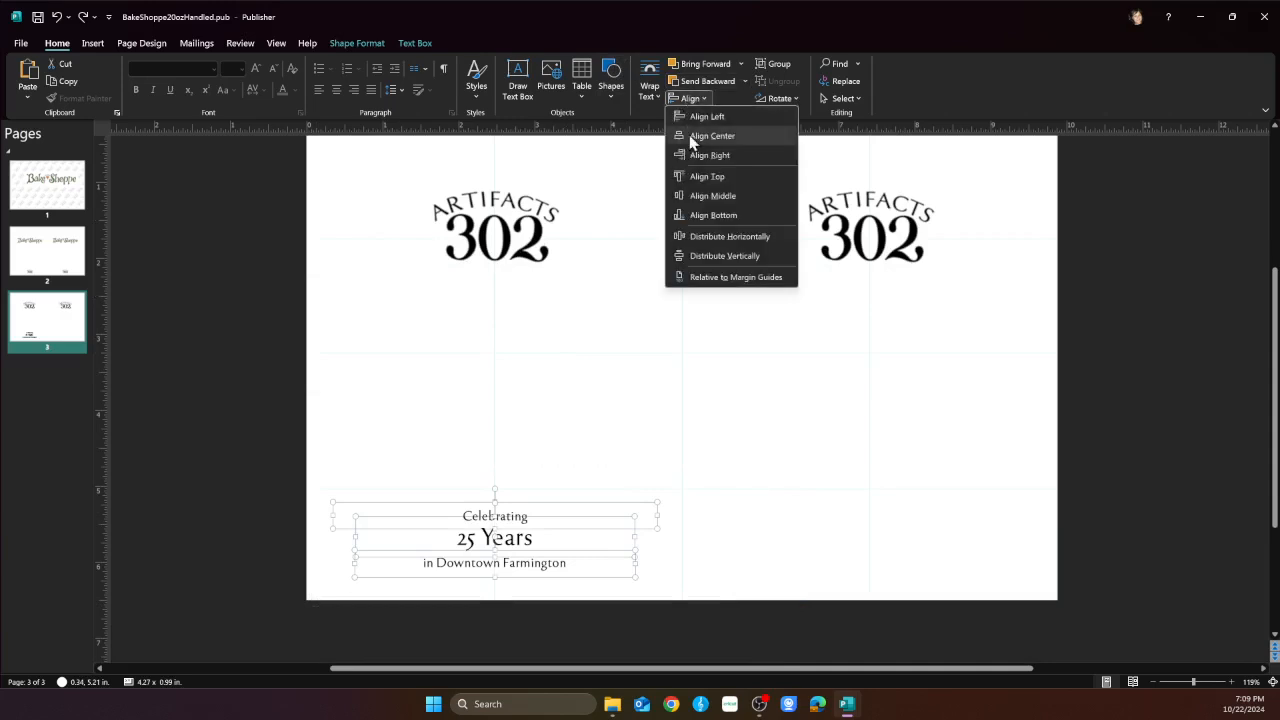
{"action": "left_click", "coordinate": [710, 136]}
{"action": "left_click", "coordinate": [547, 468]}
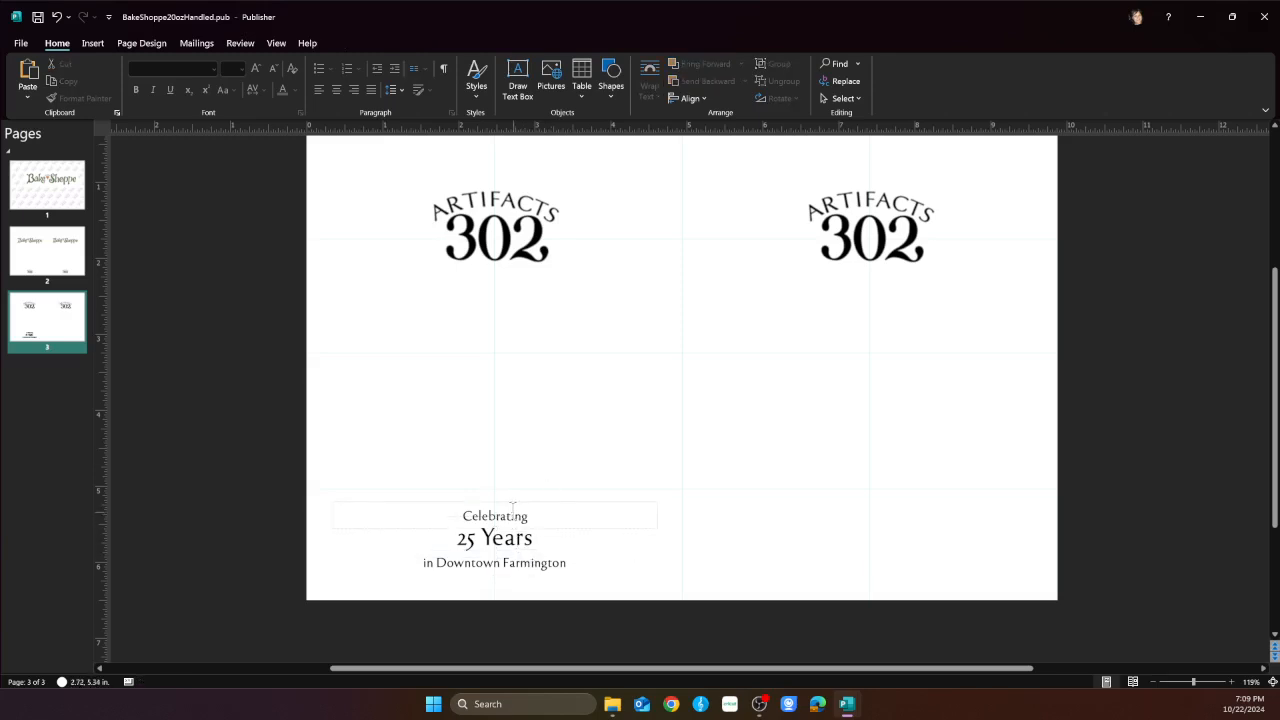
Tighten the text spacing by nudging the "Celebrating" line down and the "in Downtown Farmington" line up toward "25 Years"
{"action": "left_click", "coordinate": [515, 501]}
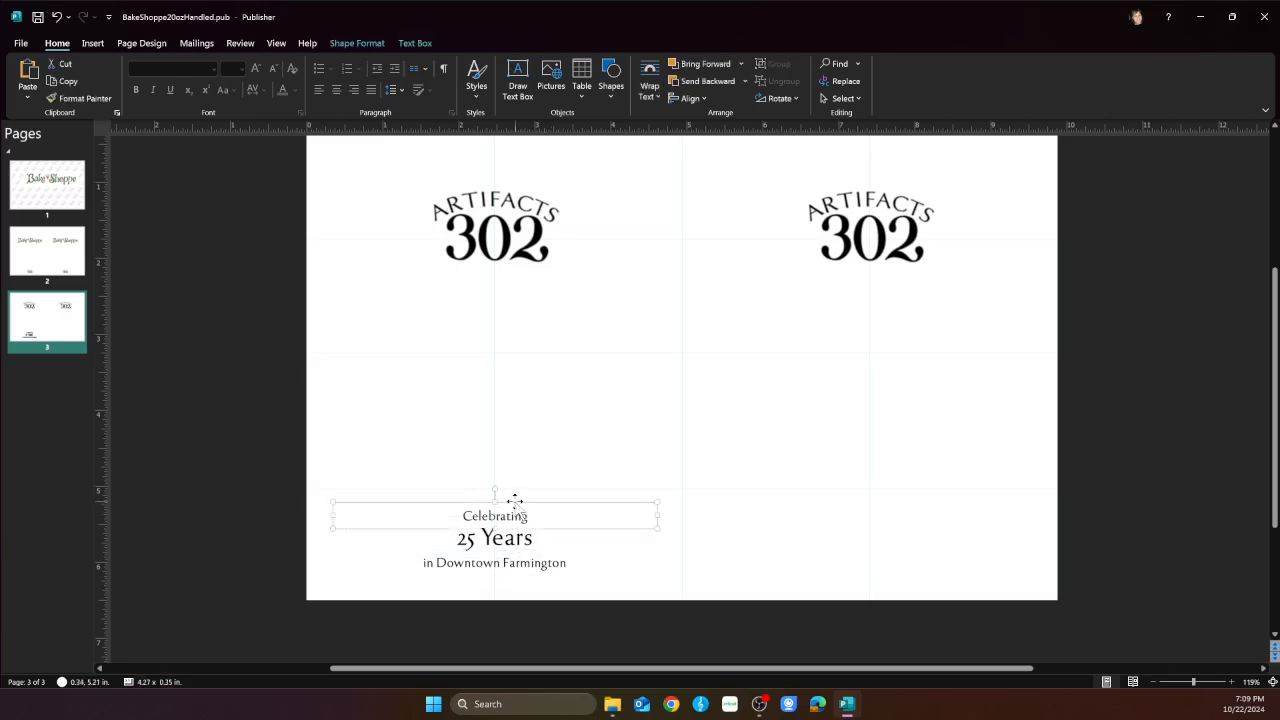
{"action": "key", "text": "Down"}
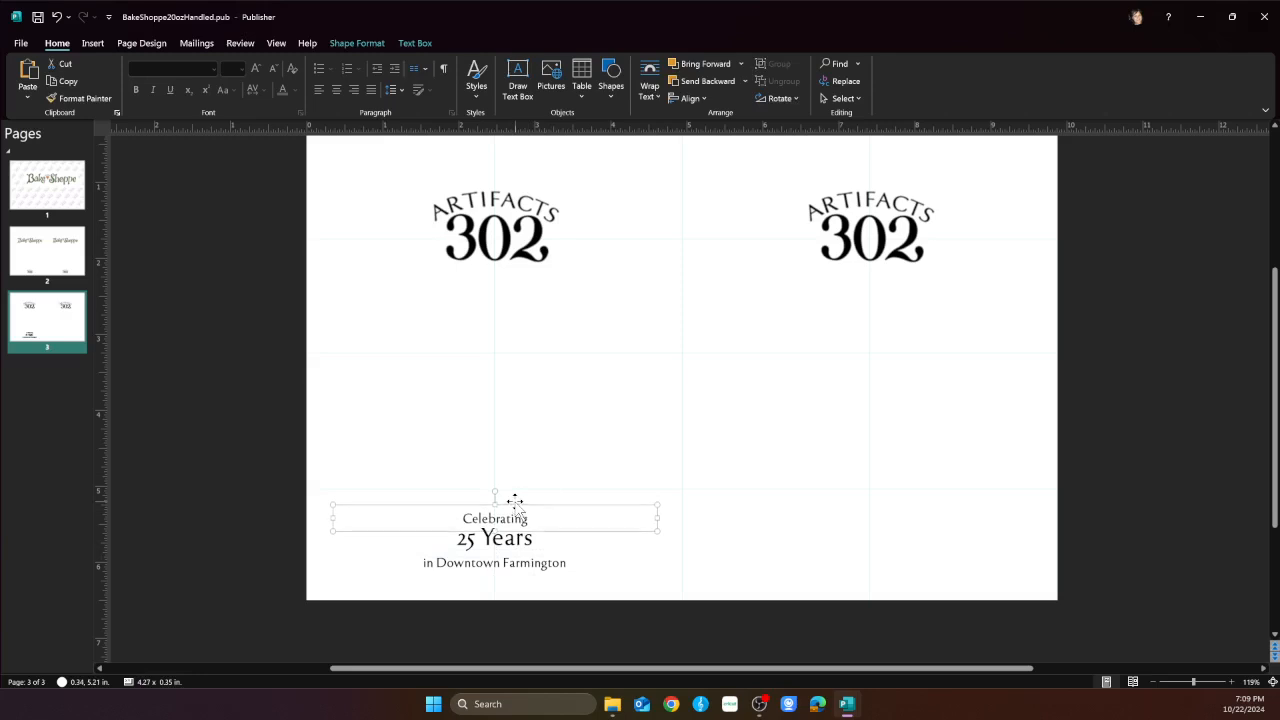
{"action": "left_click", "coordinate": [508, 563]}
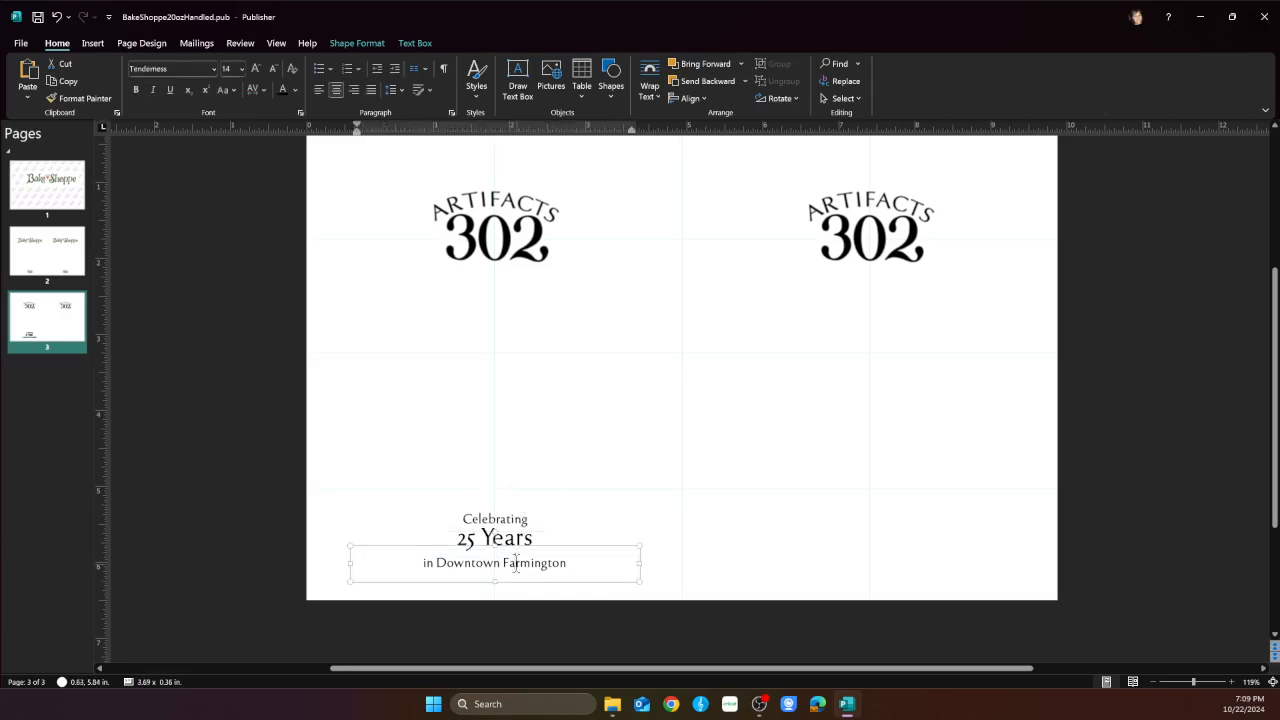
{"action": "left_click", "coordinate": [577, 549]}
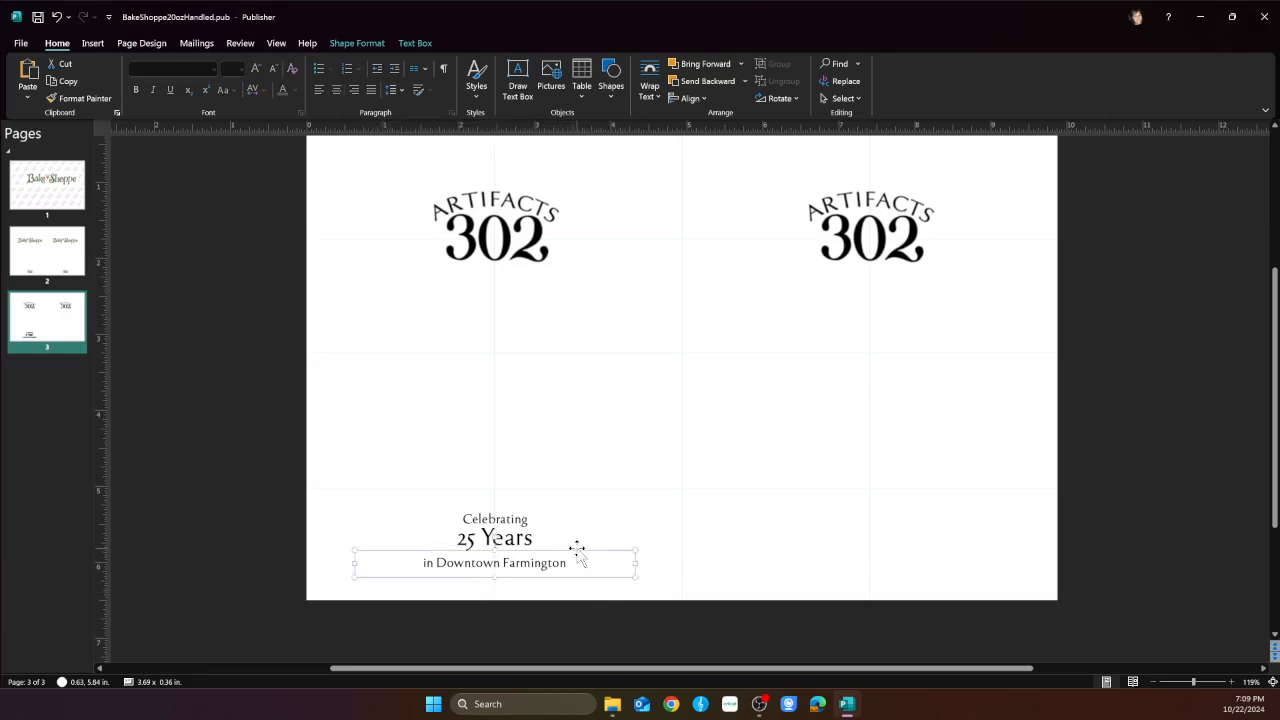
{"action": "key", "text": "Up"}
{"action": "key", "text": "Up"}
{"action": "key", "text": "Up"}
{"action": "key", "text": "Up"}
{"action": "key", "text": "Up"}
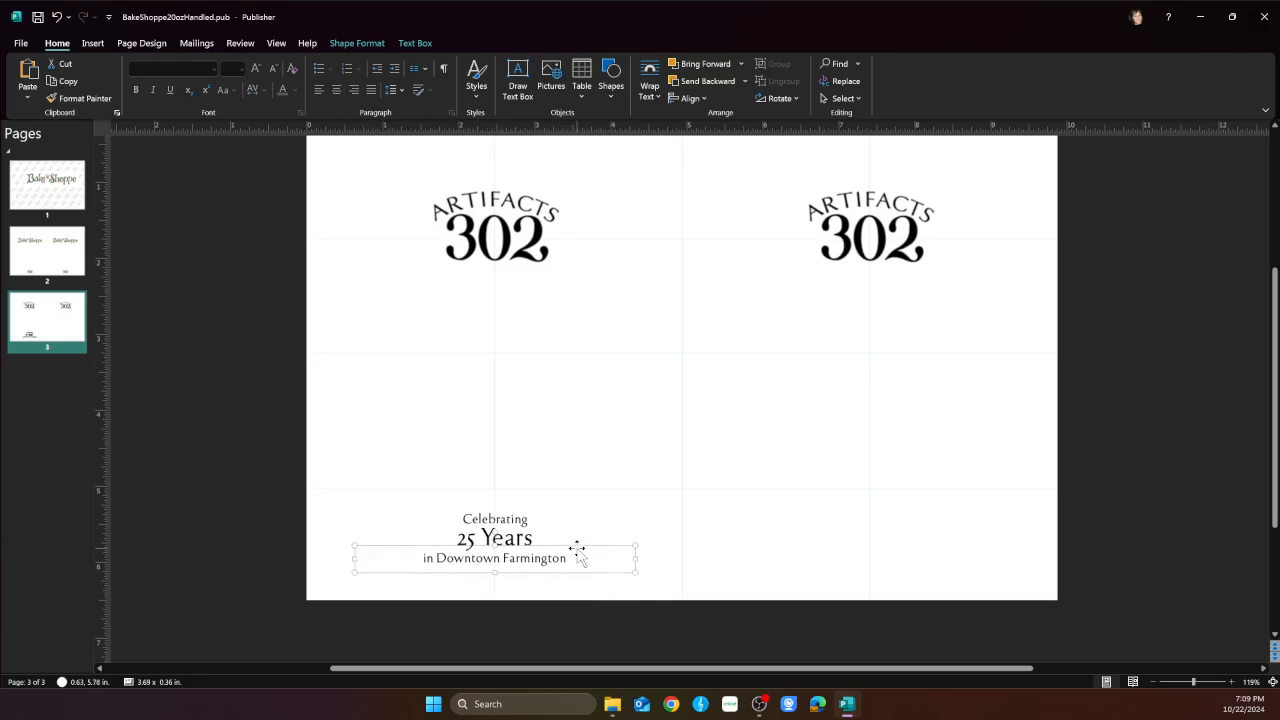
{"action": "left_click", "coordinate": [568, 594]}
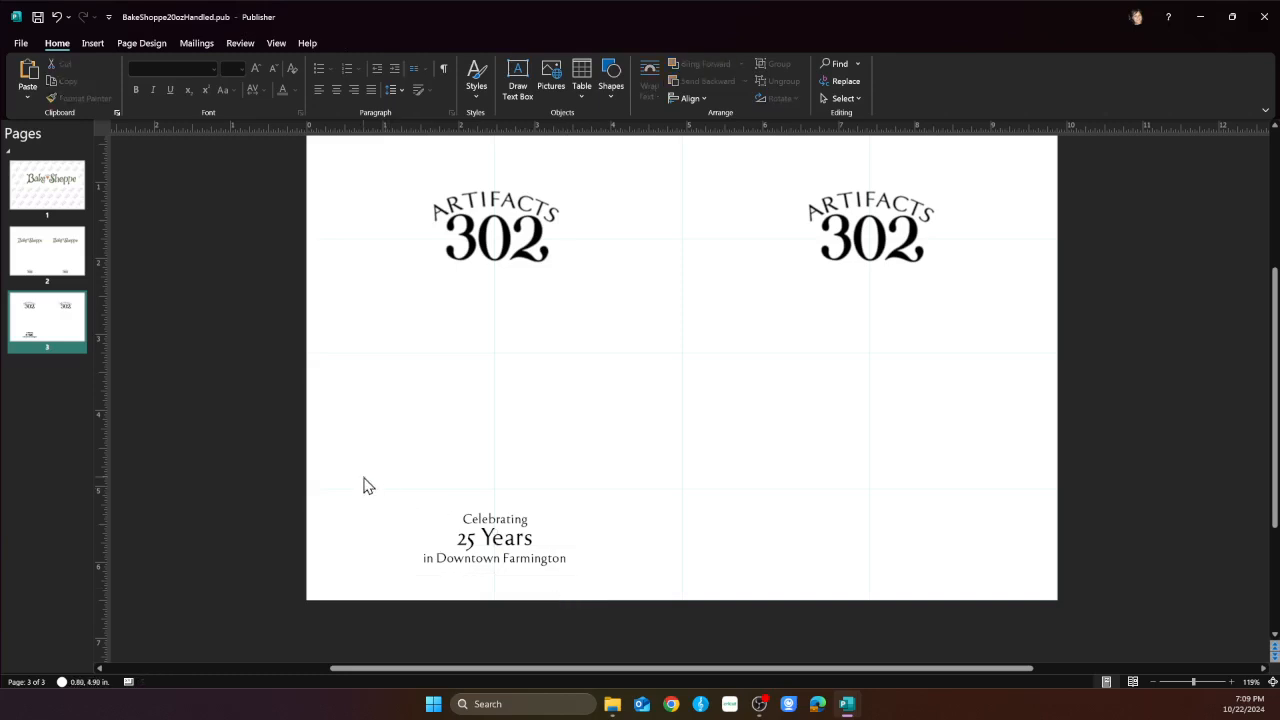
Nudge the three anniversary text boxes slightly down together and group them
{"action": "left_click_drag", "start_coordinate": [330, 463], "coordinate": [674, 603]}
{"action": "key", "text": "Down"}
{"action": "key", "text": "Down"}
{"action": "key", "text": "Down"}
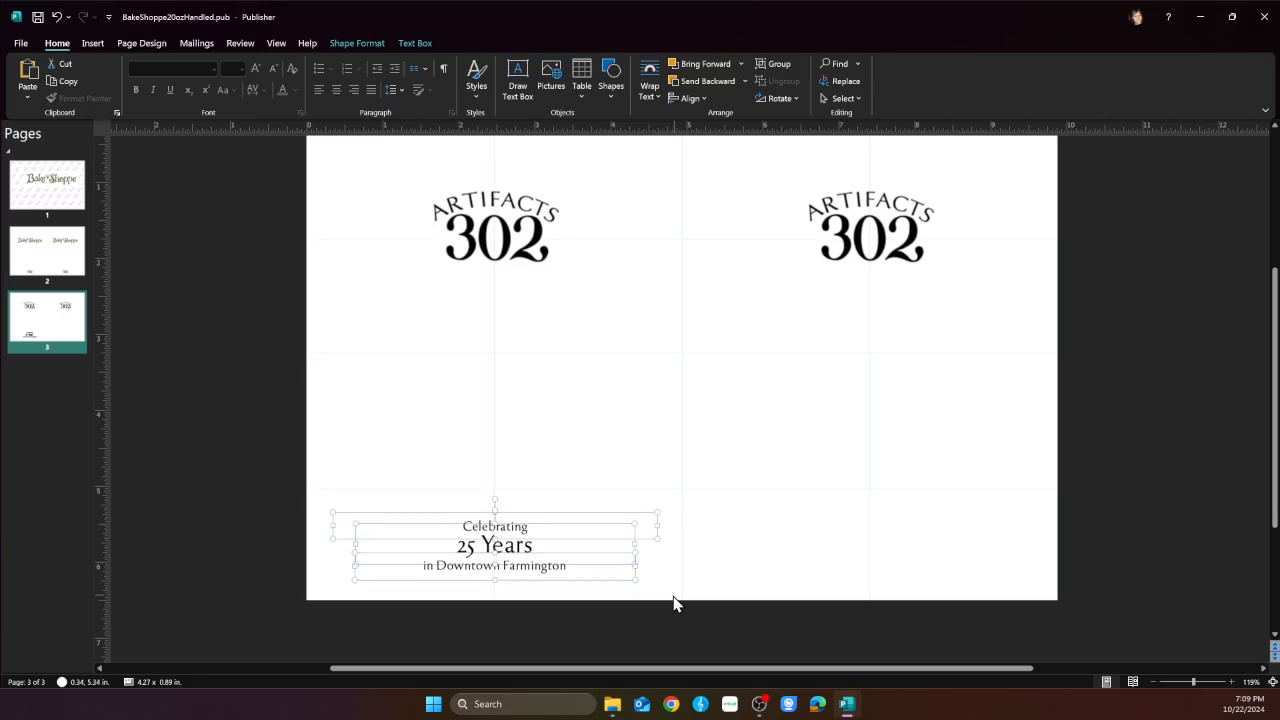
{"action": "left_click", "coordinate": [772, 62]}
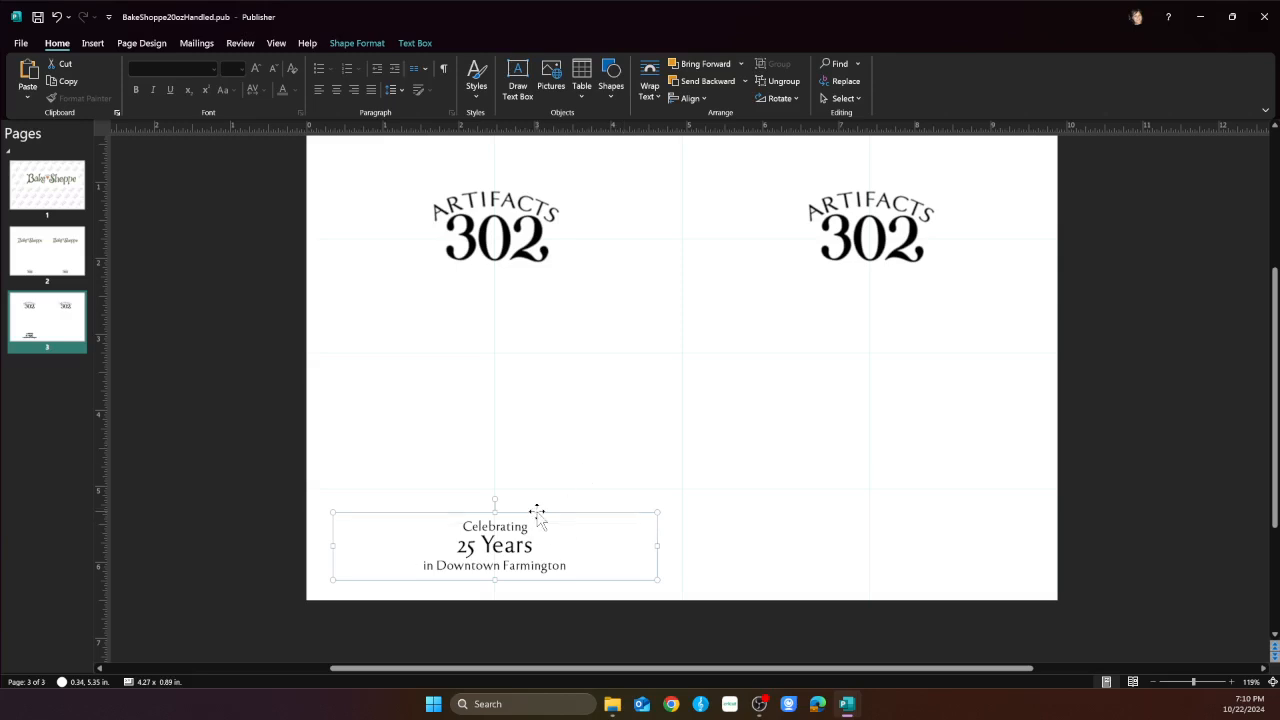
Duplicate the anniversary text group beneath the second Artifacts 302 logo, centered on its vertical guide and level with the original
{"action": "left_click_drag", "start_coordinate": [537, 512], "coordinate": [920, 580]}
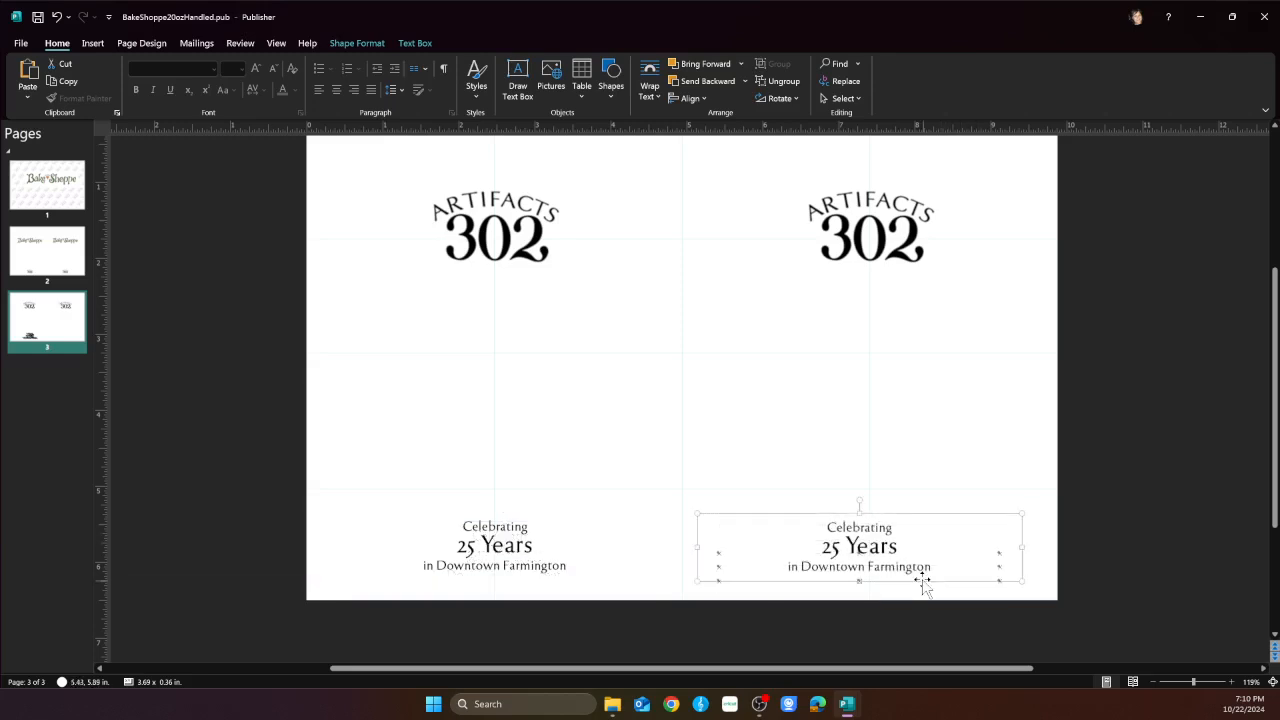
{"action": "left_click_drag", "start_coordinate": [890, 514], "coordinate": [901, 516]}
{"action": "key", "text": "Left"}
{"action": "key", "text": "Left"}
{"action": "key", "text": "Left"}
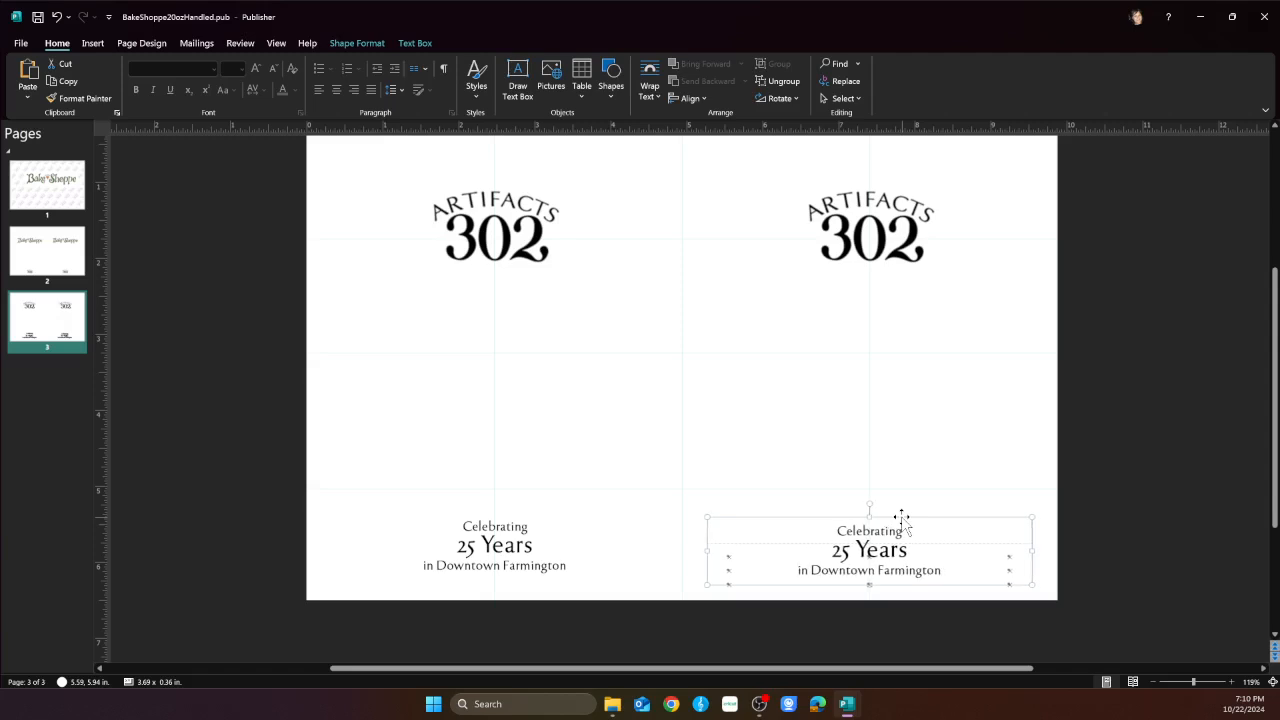
{"action": "key", "text": "Up"}
{"action": "key", "text": "Up"}
{"action": "key", "text": "Up"}
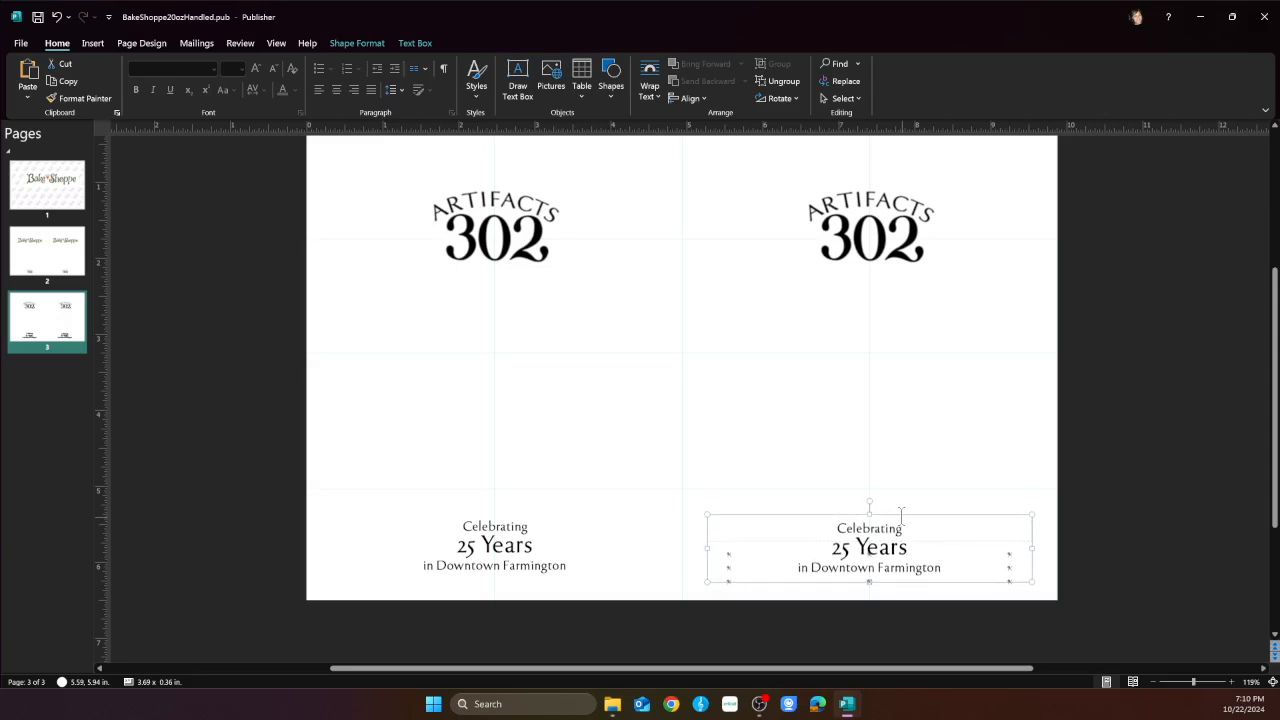
{"action": "key", "text": "Up"}
{"action": "key", "text": "Up"}
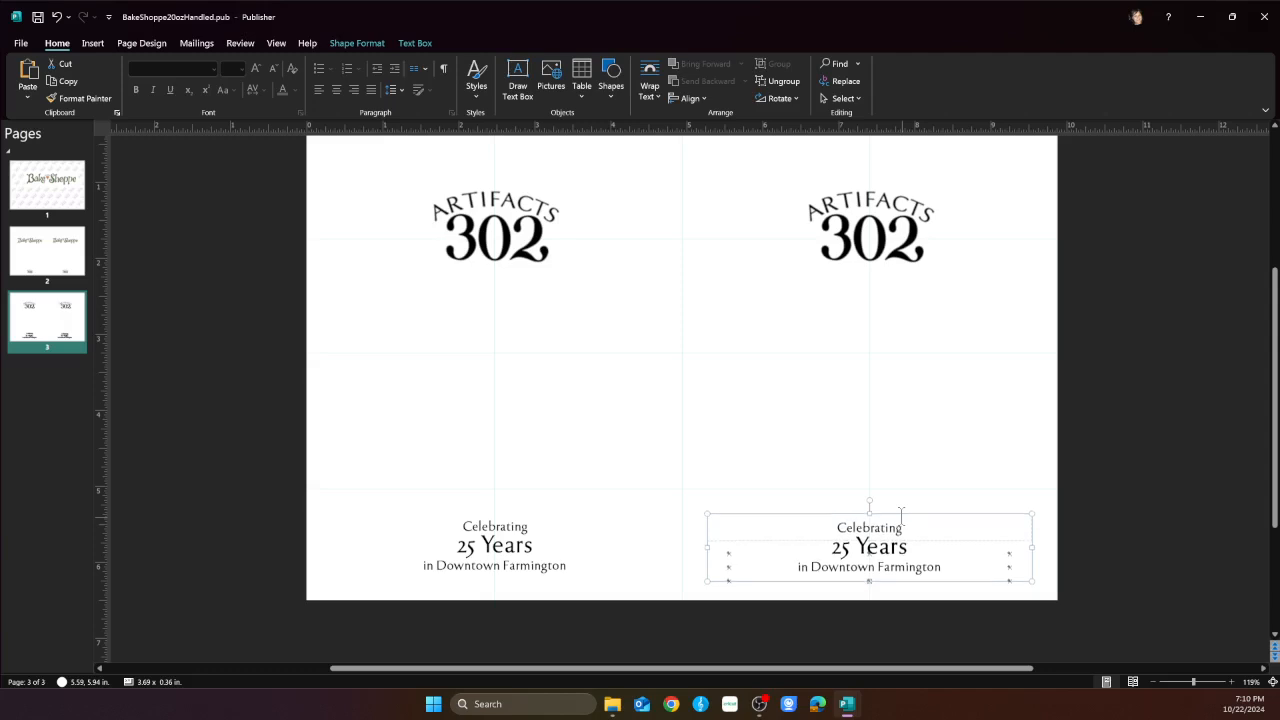
{"action": "left_click", "coordinate": [896, 411]}
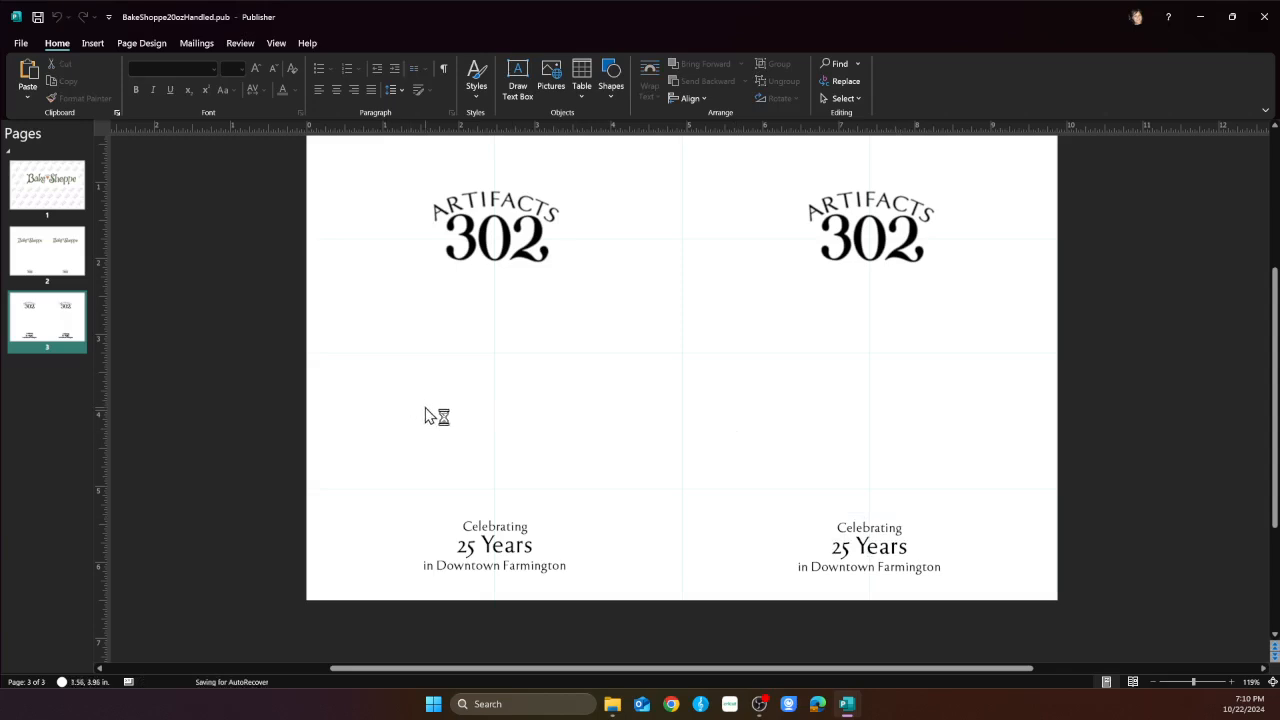
Set up the print job to print only page 3
{"action": "left_click", "coordinate": [21, 44]}
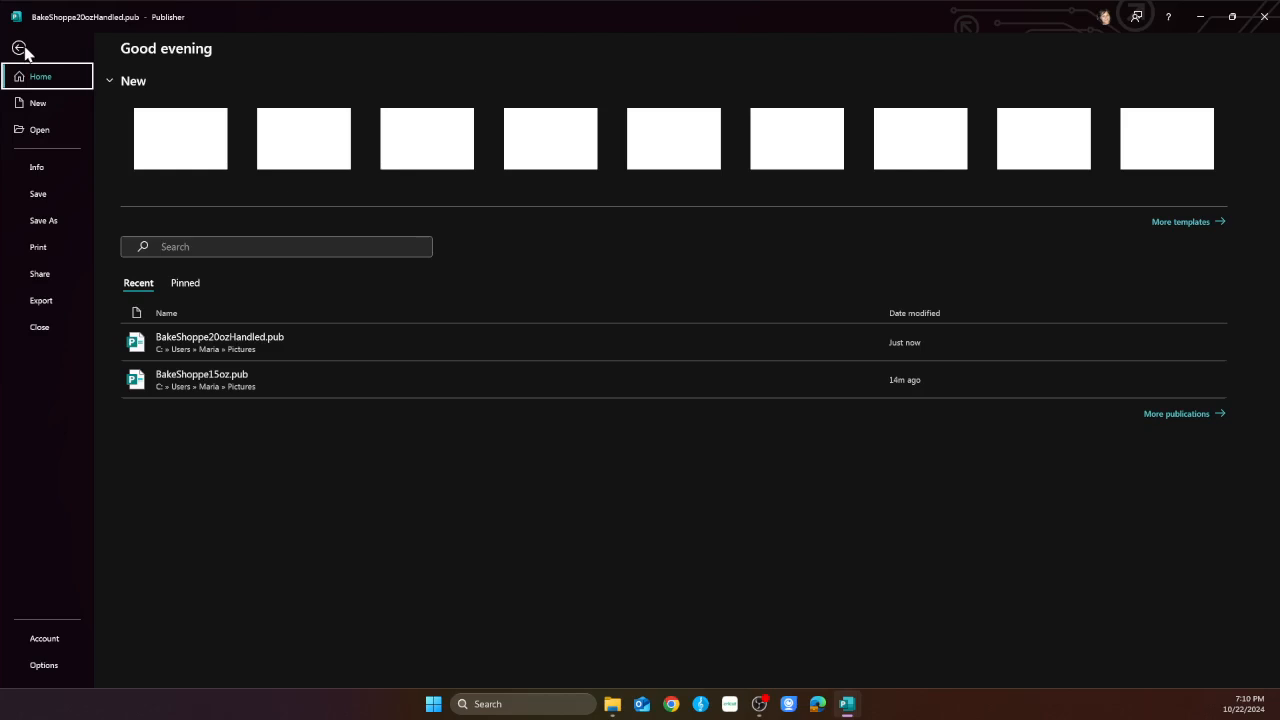
{"action": "left_click", "coordinate": [39, 249]}
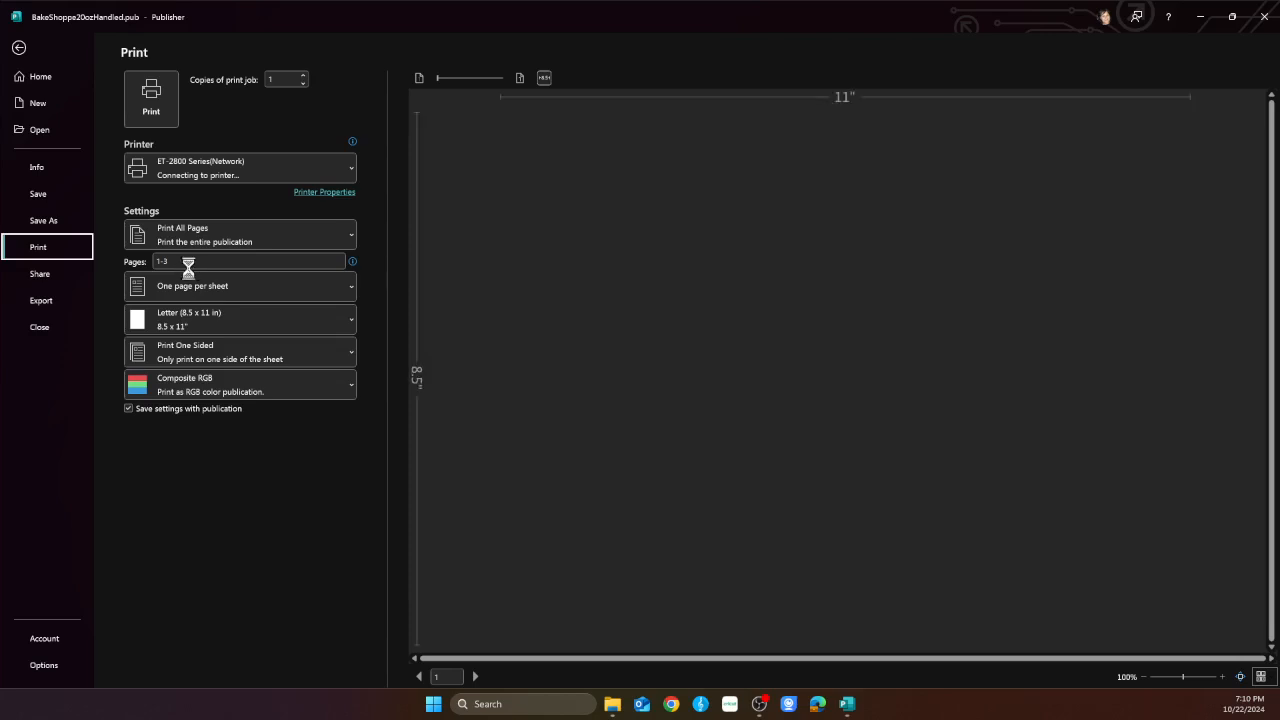
{"action": "left_click_drag", "start_coordinate": [179, 261], "coordinate": [128, 261]}
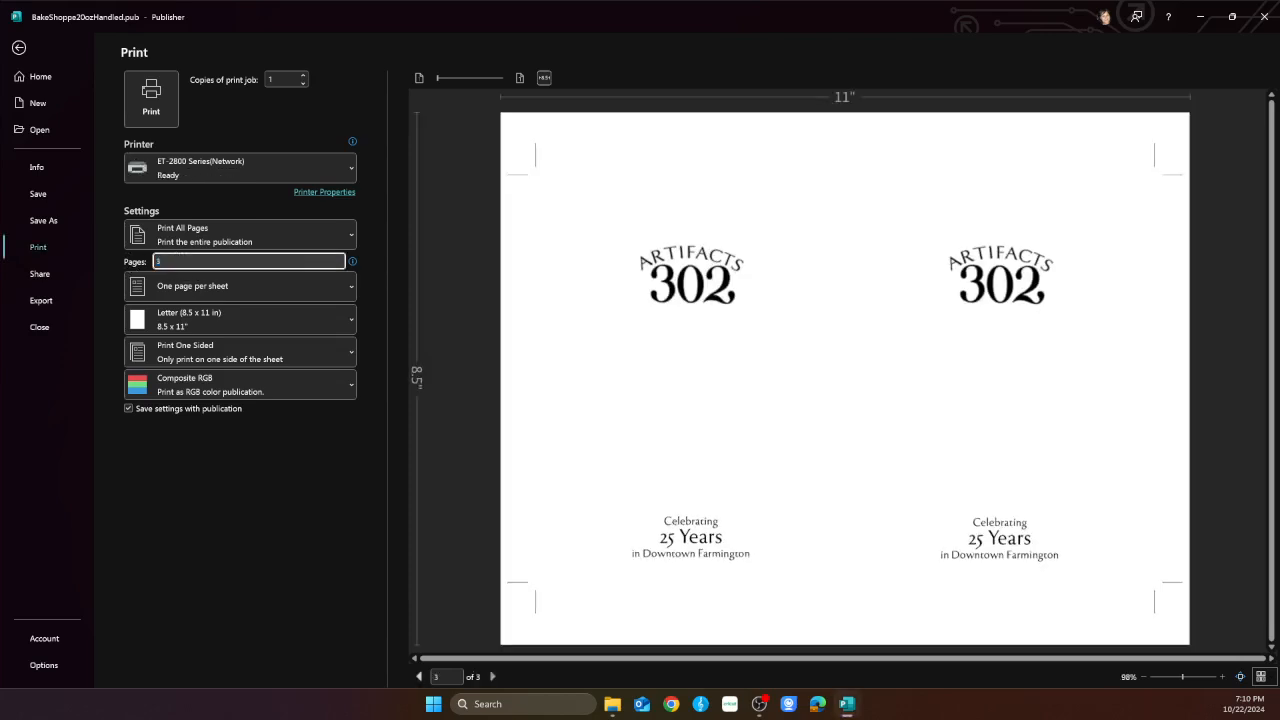
{"action": "key", "text": "Return"}
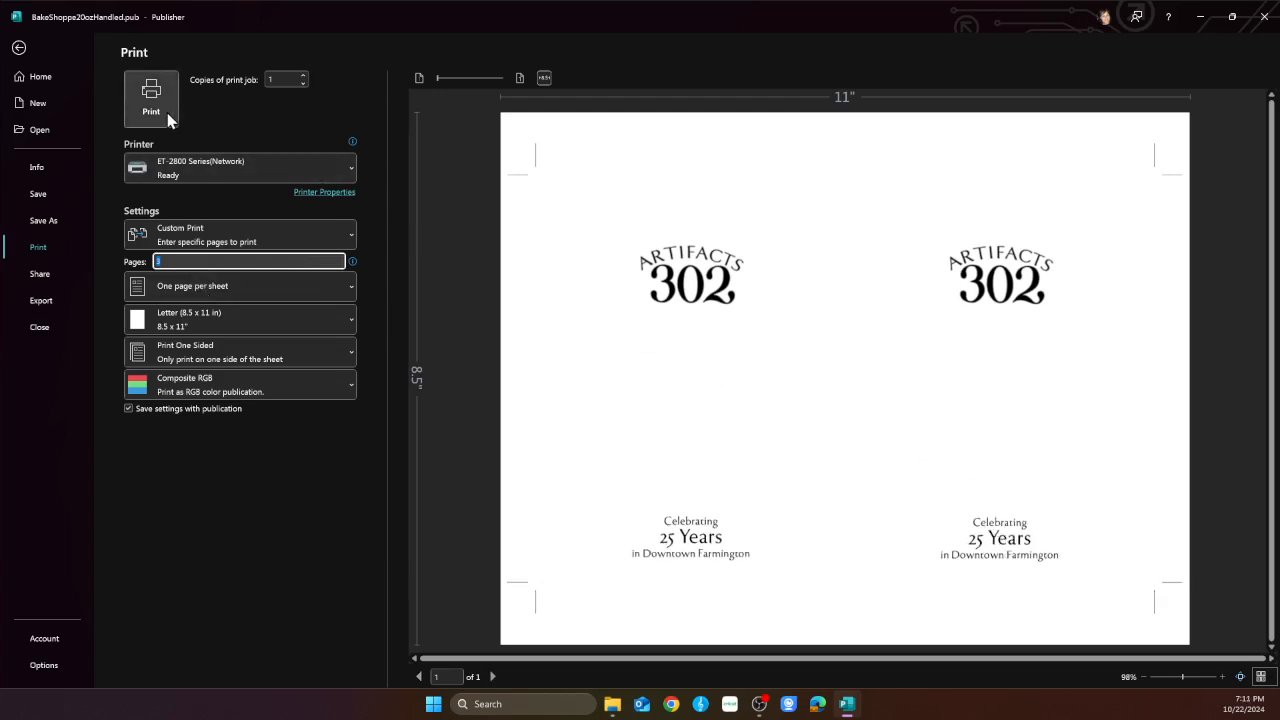
Select the Canon MF741C/743C UFR II printer and print the page
{"action": "left_click", "coordinate": [352, 168]}
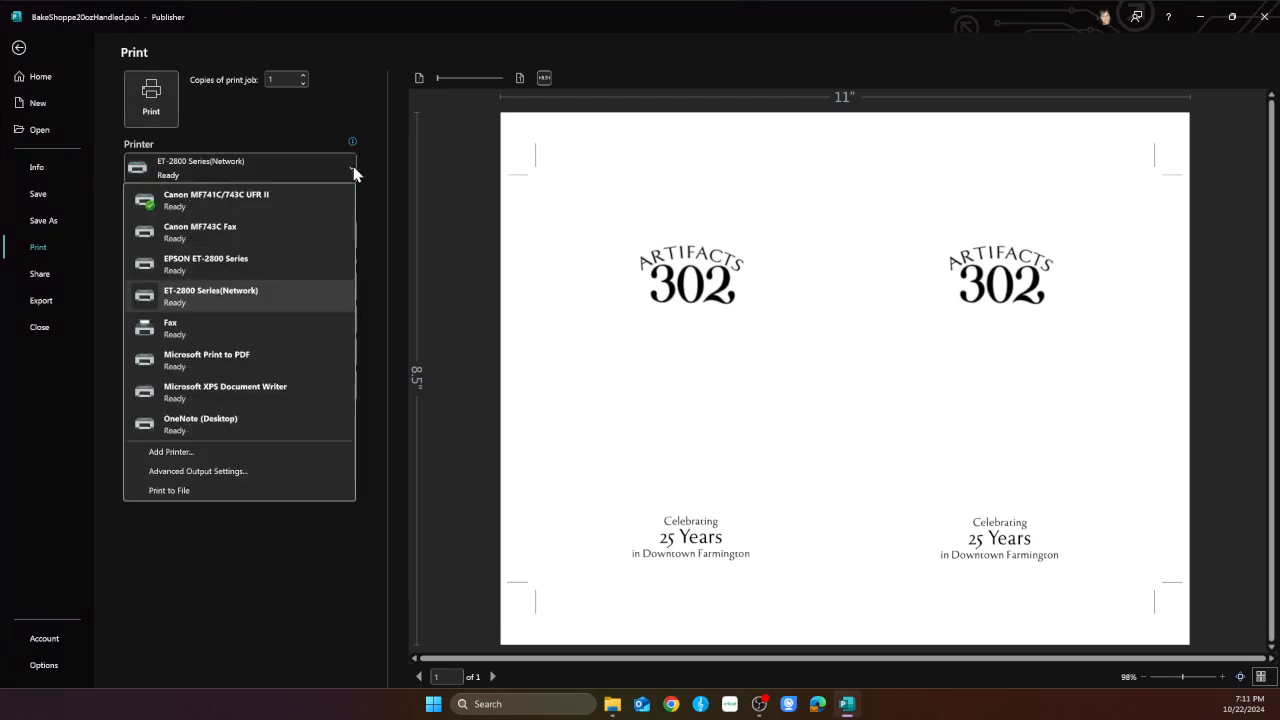
{"action": "left_click", "coordinate": [238, 203]}
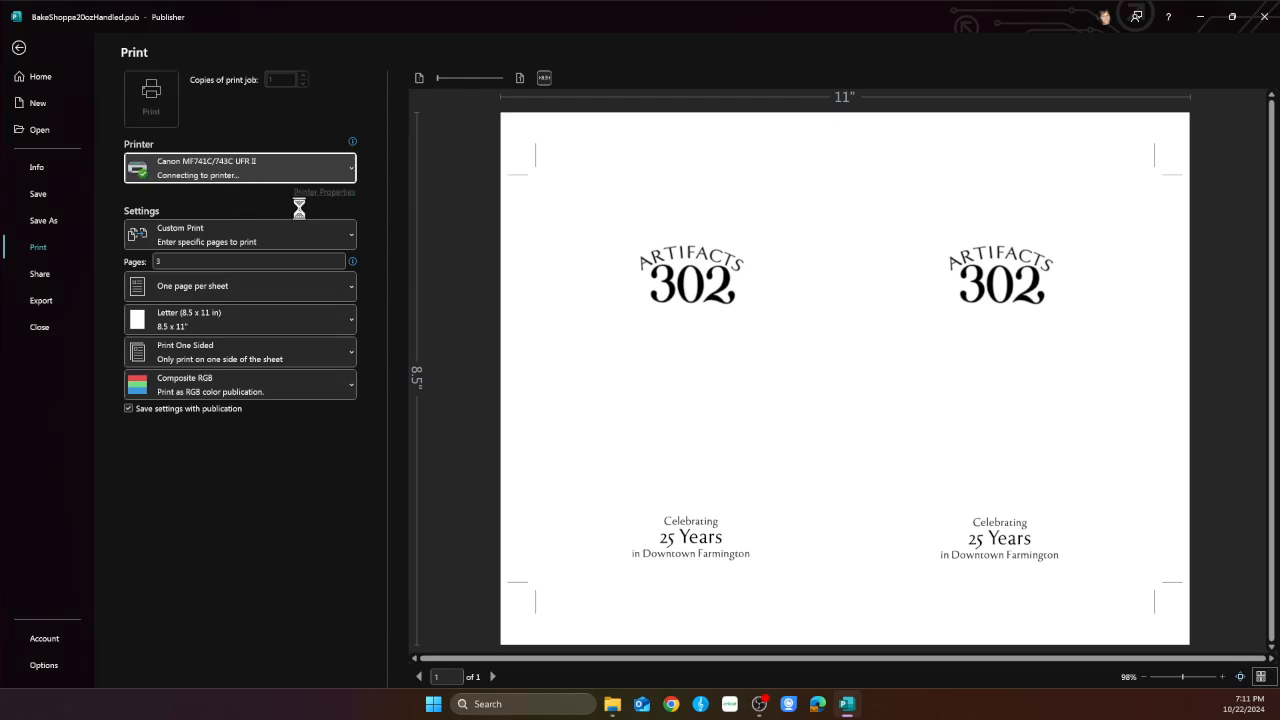
{"action": "left_click", "coordinate": [148, 103]}
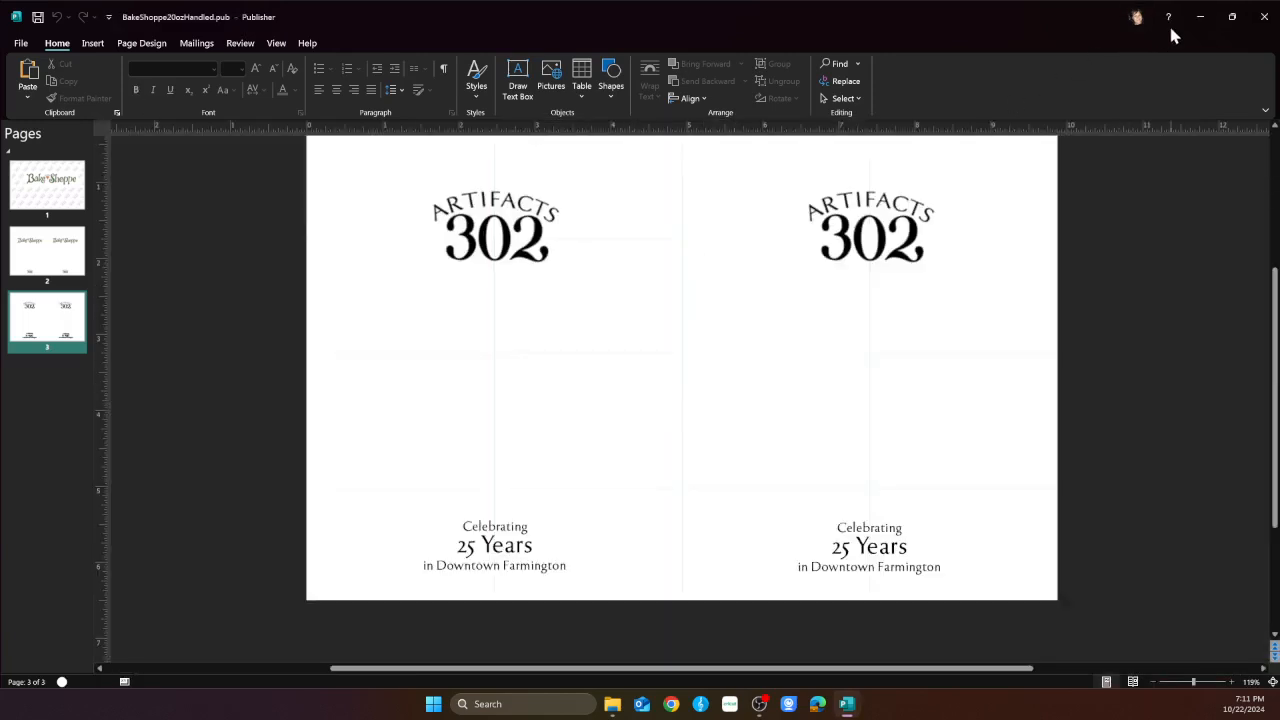
{"action": "scroll", "coordinate": [766, 290], "scroll_direction": "up", "scroll_amount": 1}
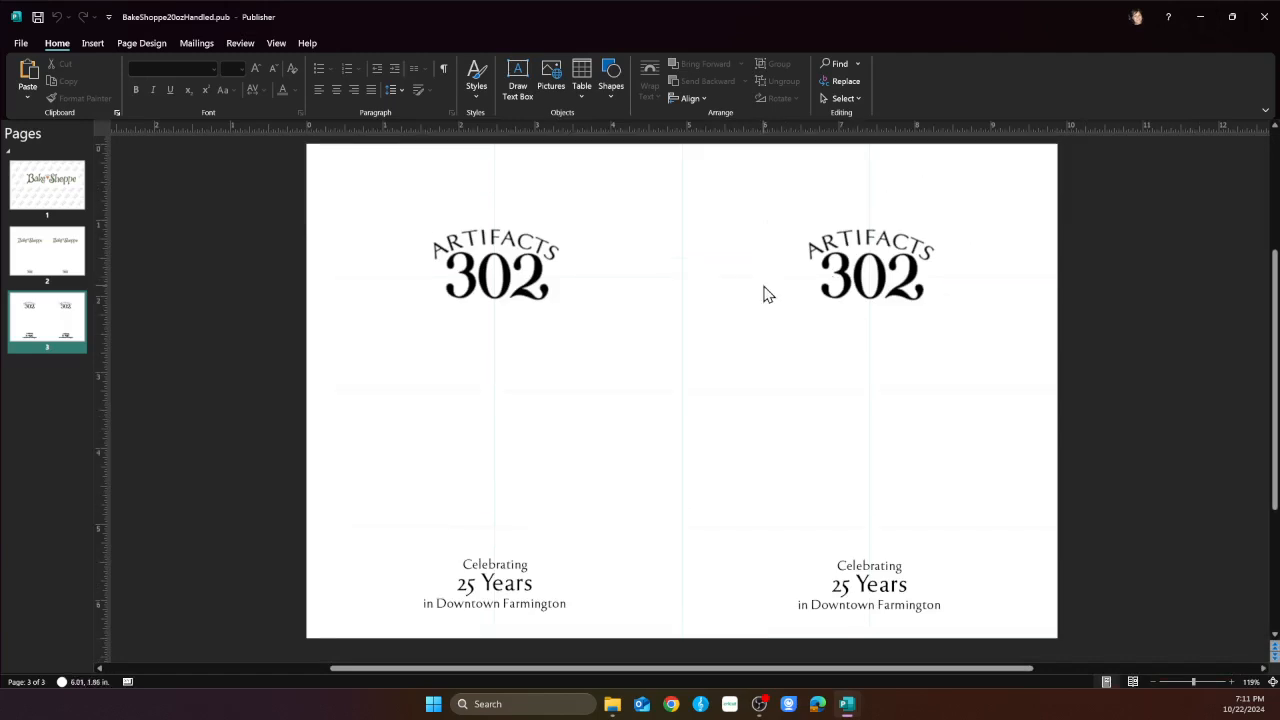
{"action": "scroll", "coordinate": [766, 292], "scroll_direction": "up", "scroll_amount": 1}
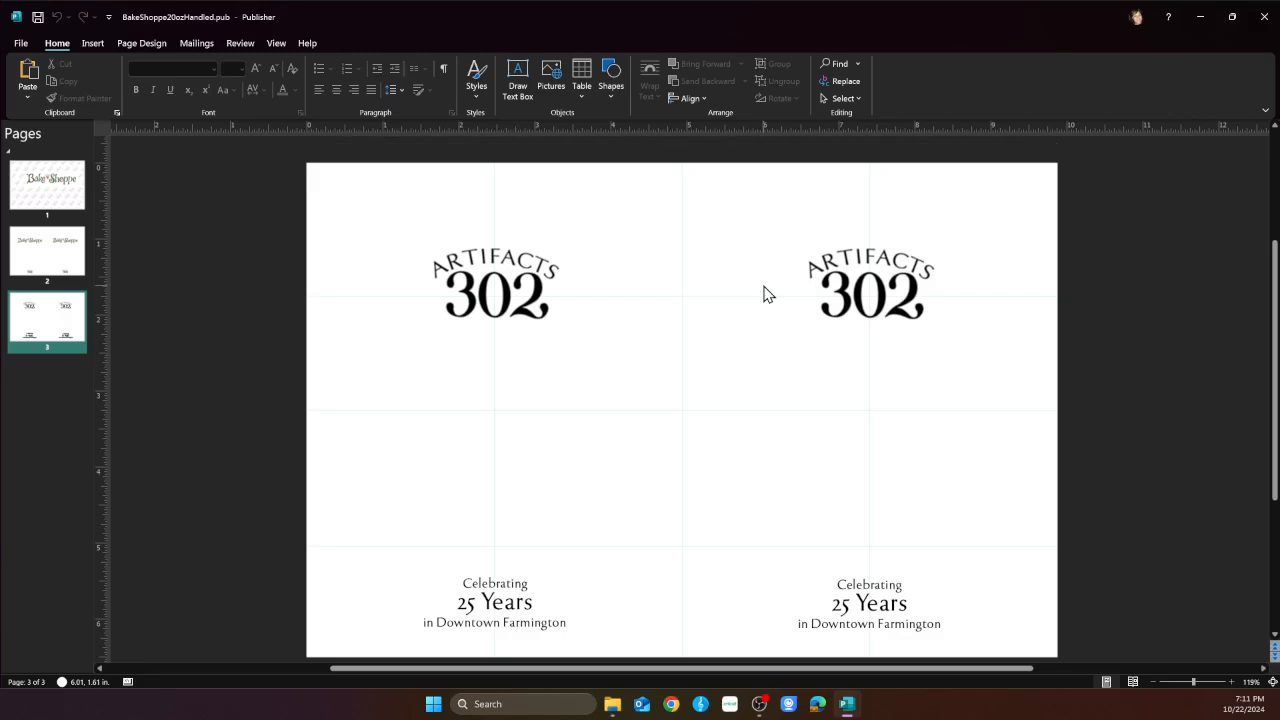